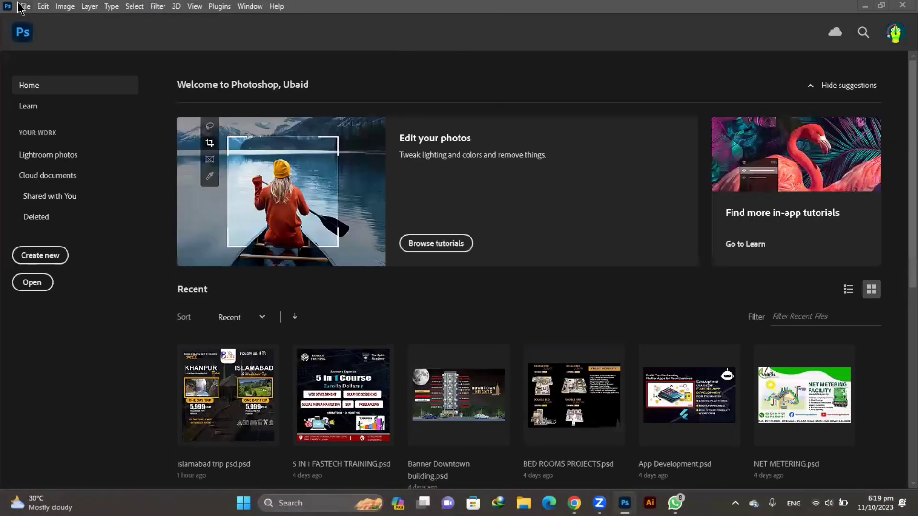
Browse the File and Edit menus, then start a new 1080 × 1080 px, 300 ppi document.
left_click(20, 6)
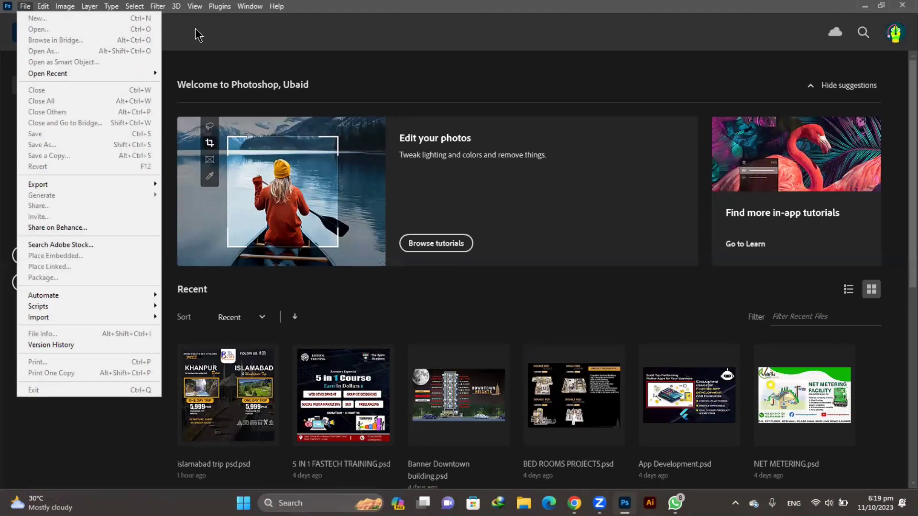
left_click(198, 32)
left_click(25, 6)
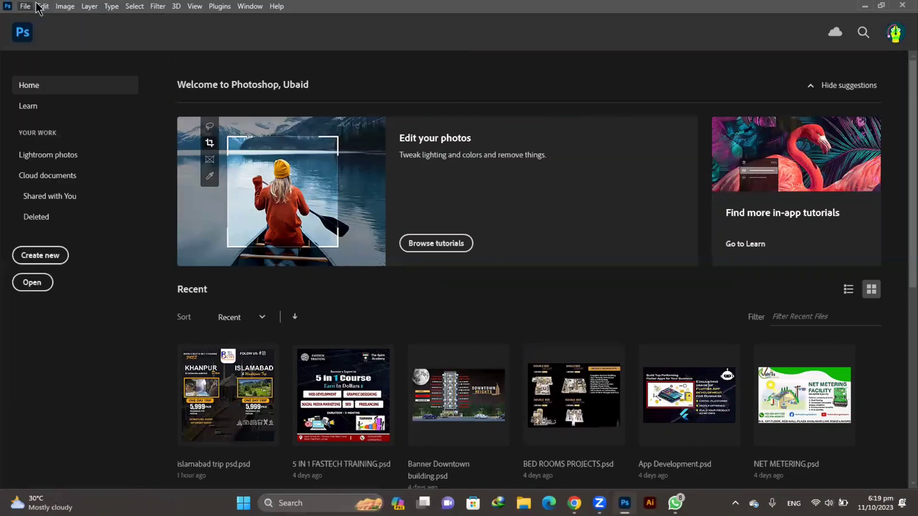
left_click(254, 45)
key("ctrl+n")
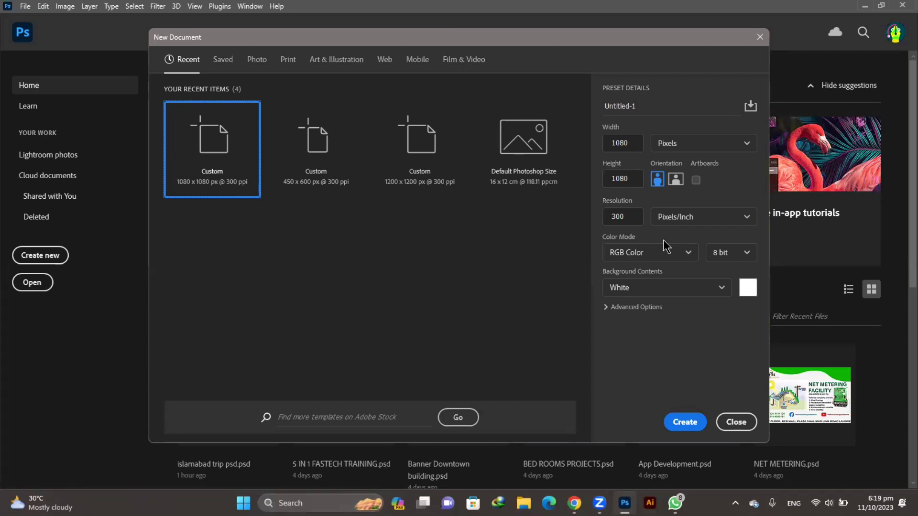
Create the blank white 1080 × 1080 px canvas and switch over to Chrome.
left_click(685, 421)
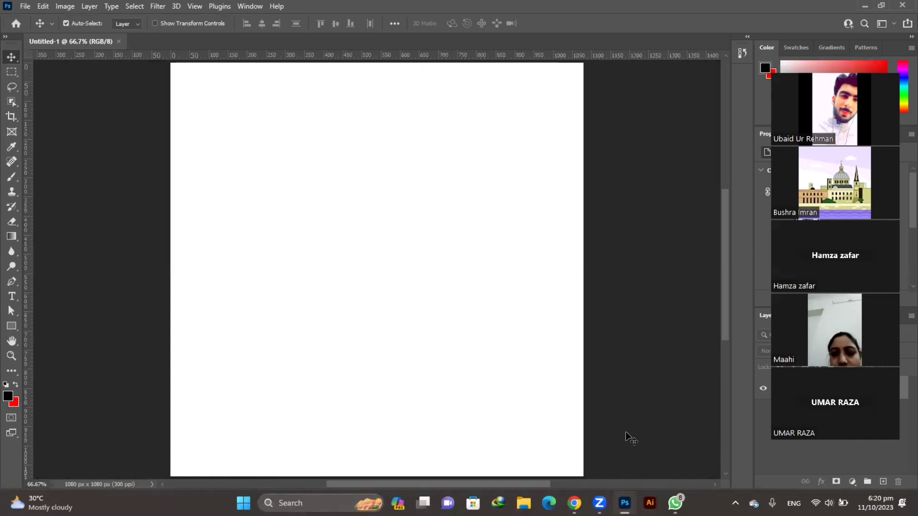
key("alt+Tab")
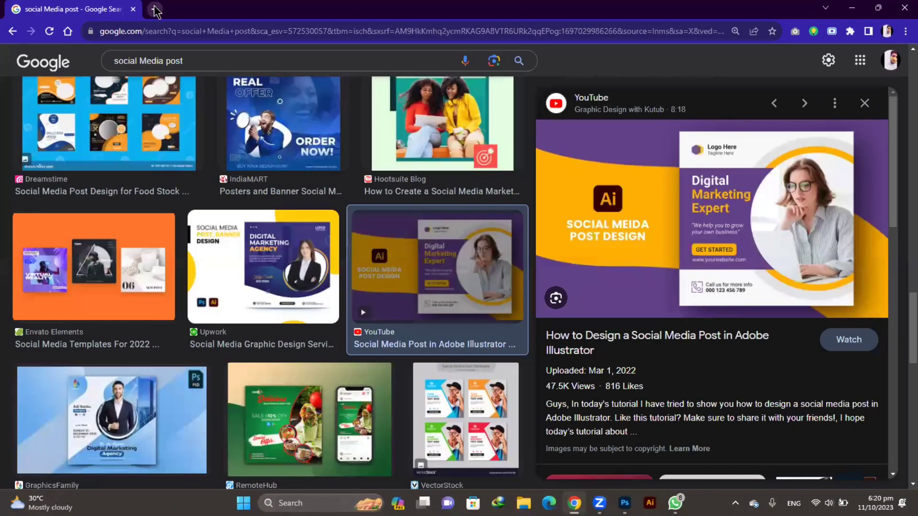
In a new Chrome tab, search Google for 'it developer Students'.
left_click(157, 9)
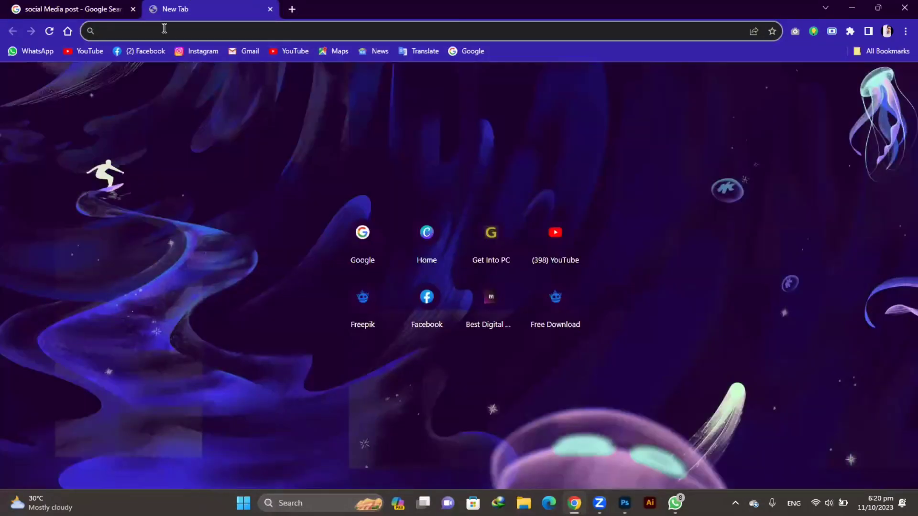
type("Studen")
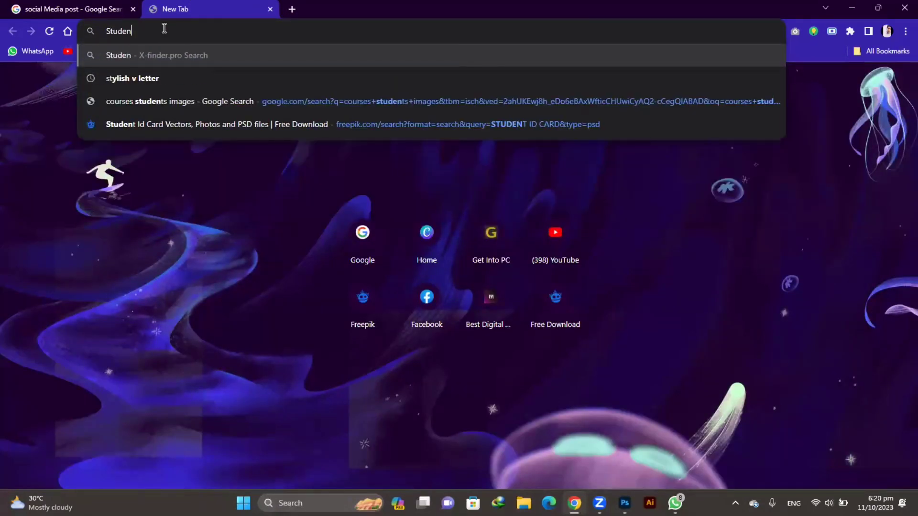
key("ctrl+a")
key("BackSpace")
type("It ")
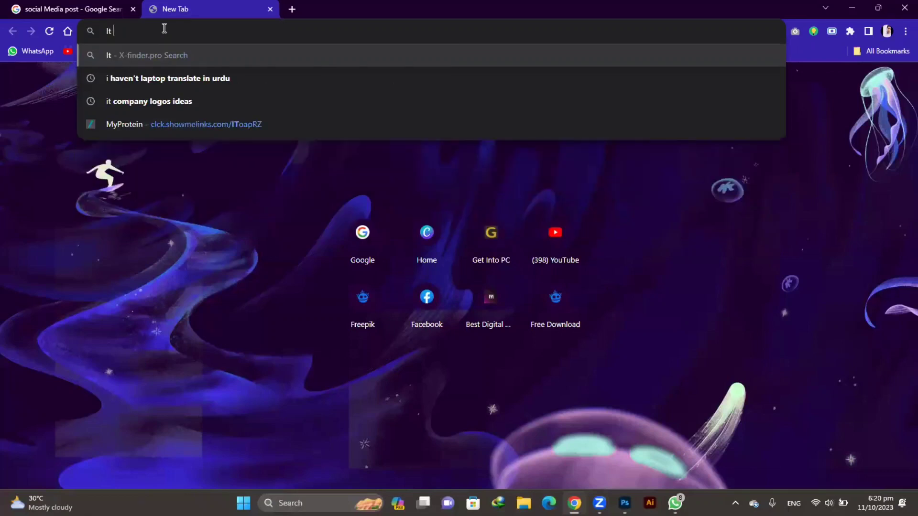
type("Develo")
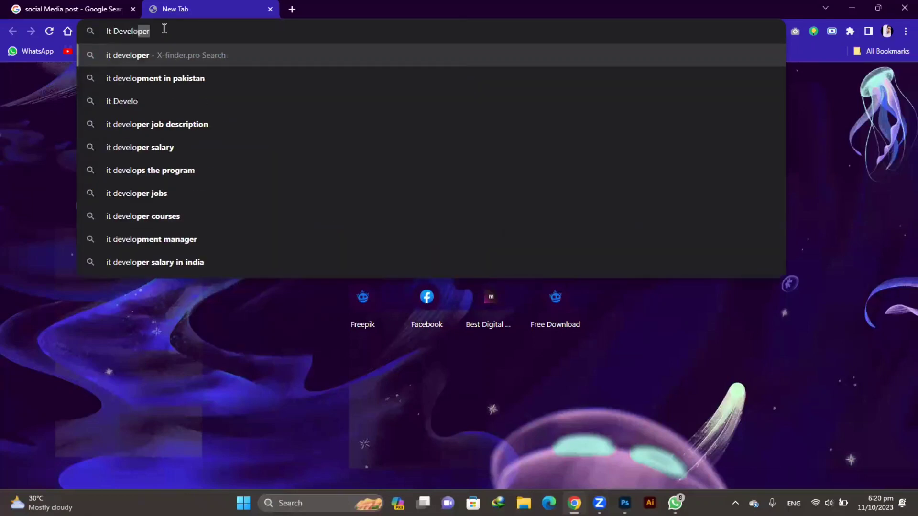
key("Down")
key("BackSpace")
key("BackSpace")
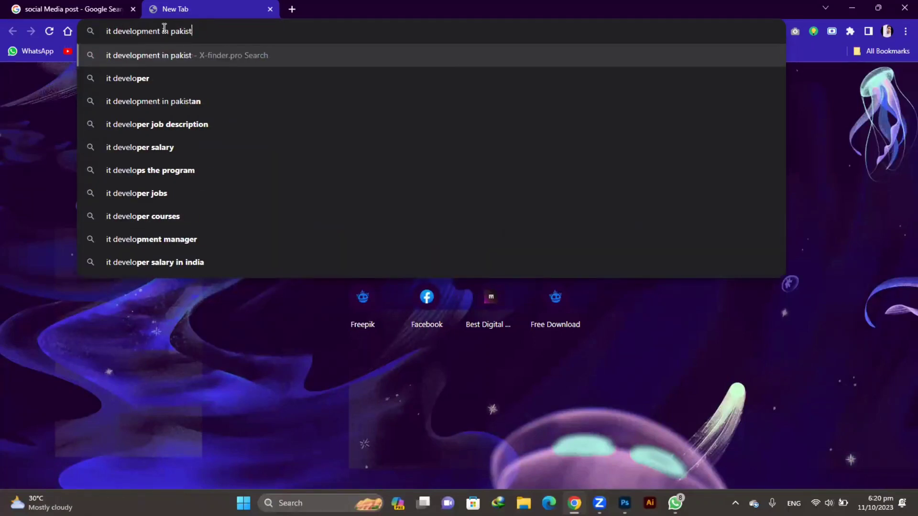
key("BackSpace")
key("BackSpace")
key("BackSpace")
key("BackSpace")
key("BackSpace")
key("BackSpace")
key("BackSpace")
key("BackSpace")
key("BackSpace")
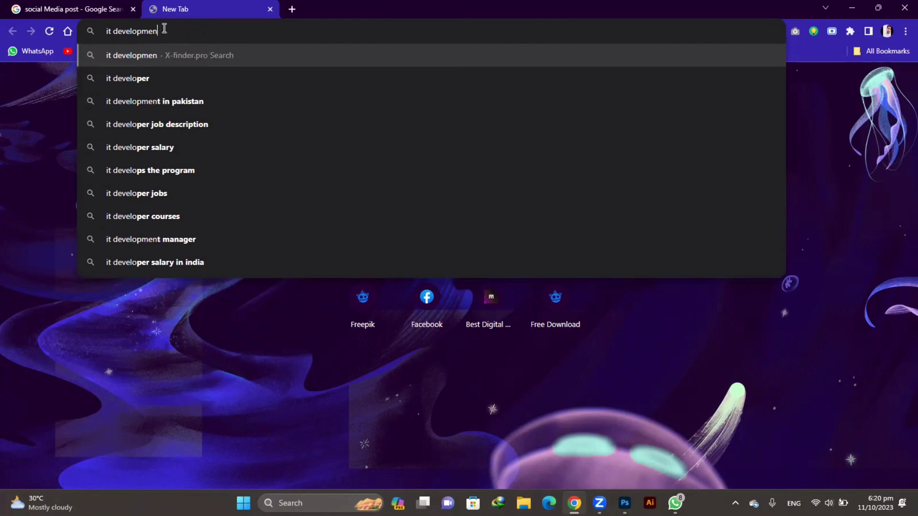
key("BackSpace")
key("BackSpace")
key("BackSpace")
type("er S")
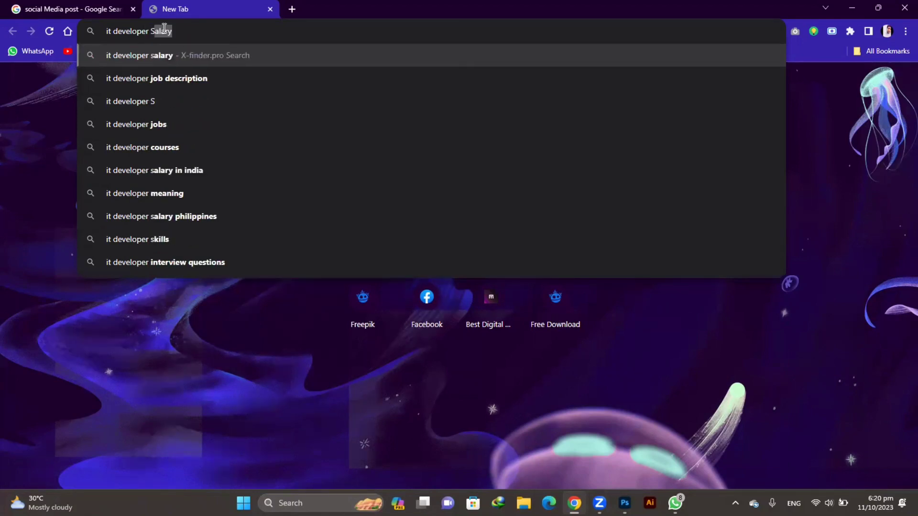
type("r")
key("BackSpace")
type("t")
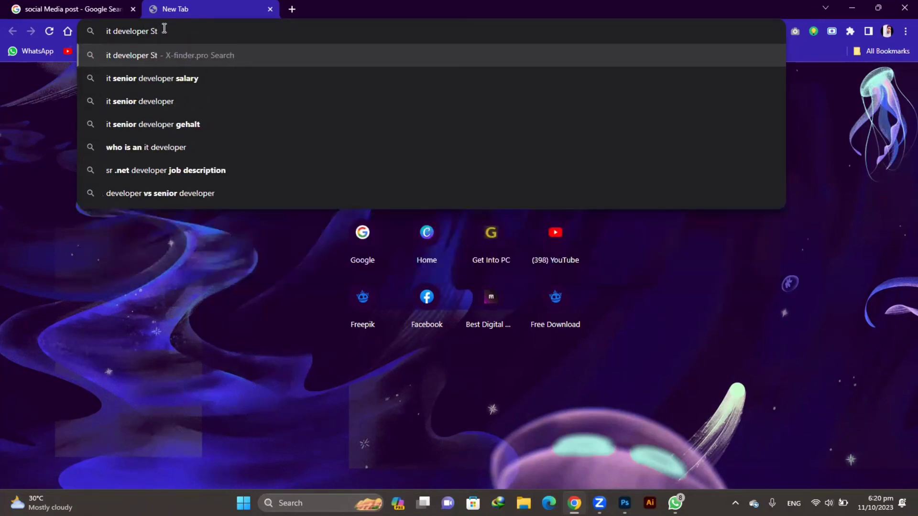
type("udents")
key("Return")
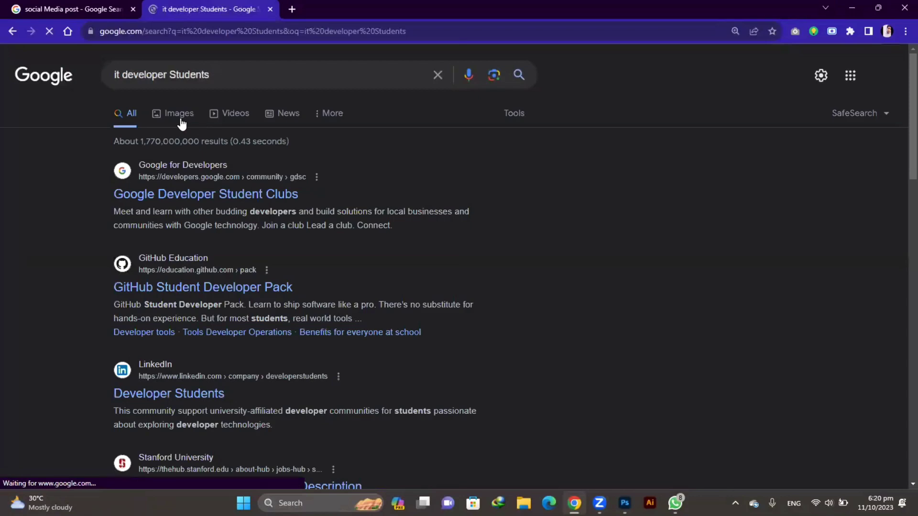
Switch the search to image results and scroll through them.
left_click(181, 123)
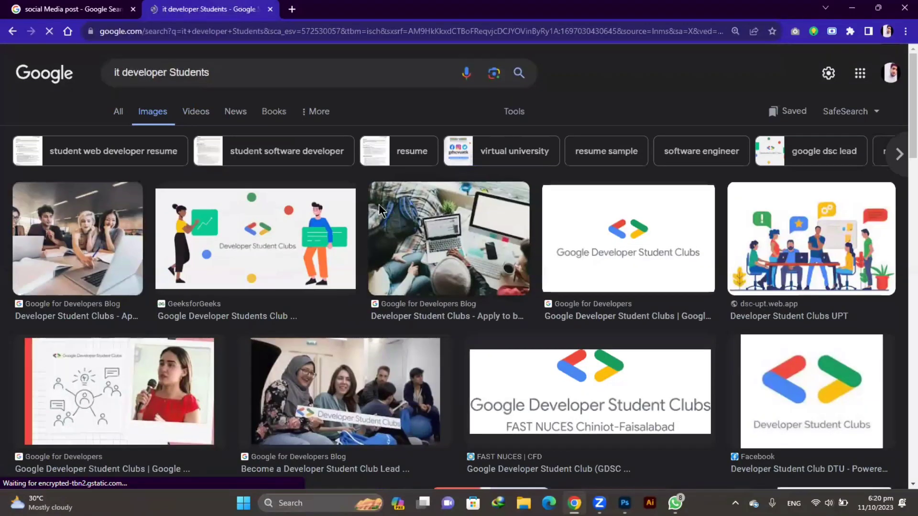
scroll(379, 205, "down", 3)
scroll(378, 205, "down", 5)
scroll(380, 209, "down", 2)
scroll(380, 208, "down", 4)
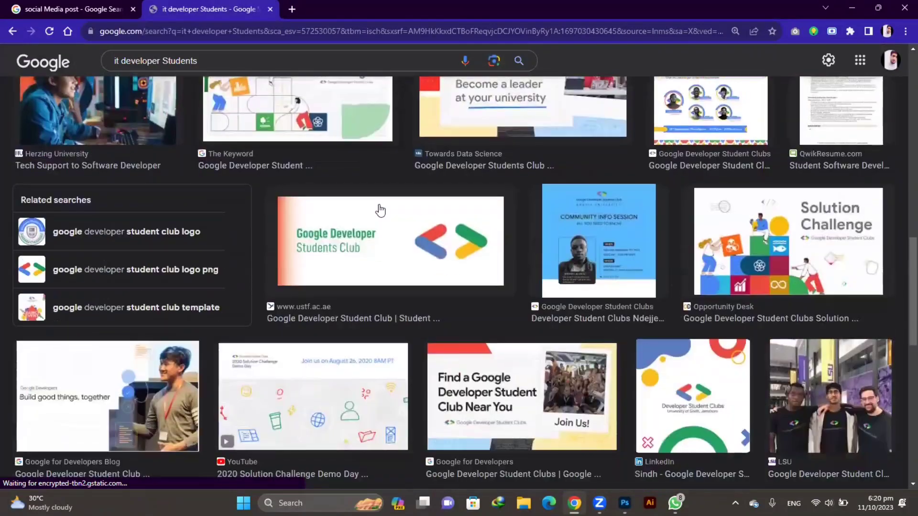
scroll(380, 209, "down", 1)
scroll(380, 209, "down", 1)
scroll(380, 208, "down", 3)
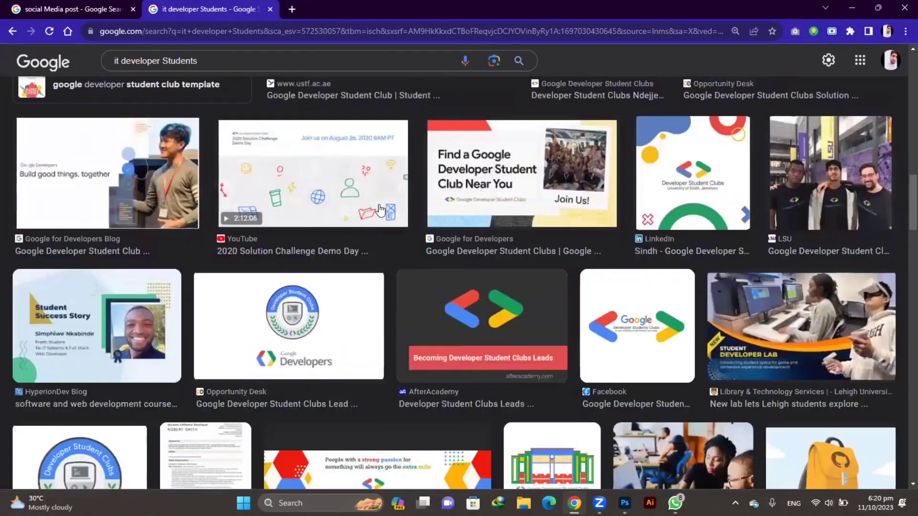
scroll(380, 209, "down", 3)
scroll(380, 209, "down", 3)
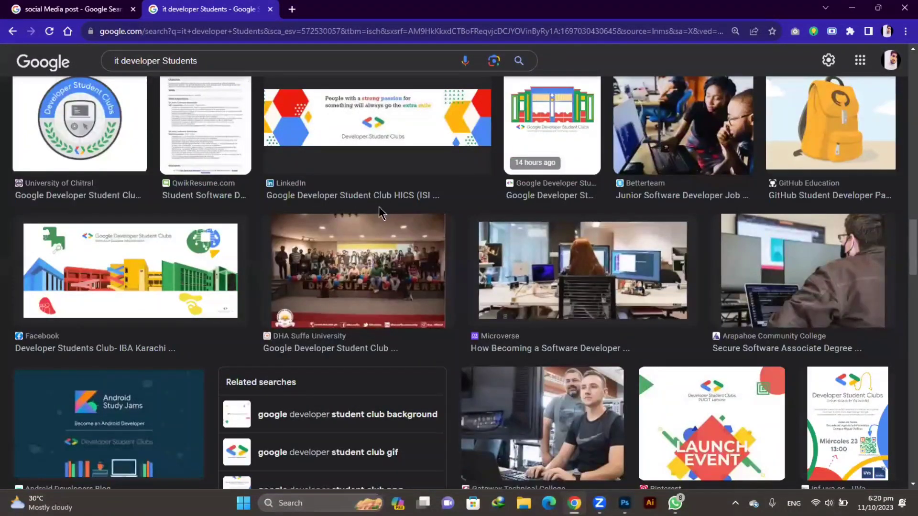
scroll(379, 207, "up", 9)
scroll(370, 219, "up", 5)
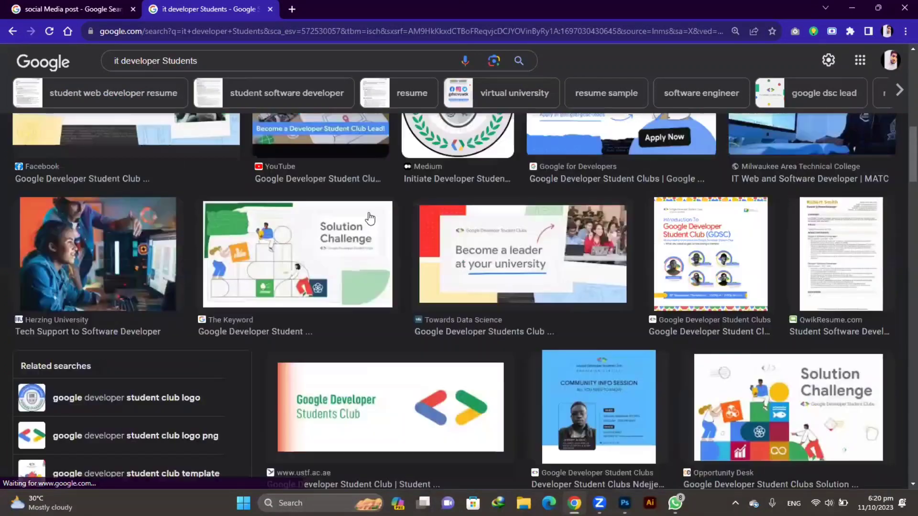
Preview the students-at-computers photo and keep browsing the image results.
left_click(114, 280)
scroll(778, 286, "down", 1)
scroll(779, 286, "down", 2)
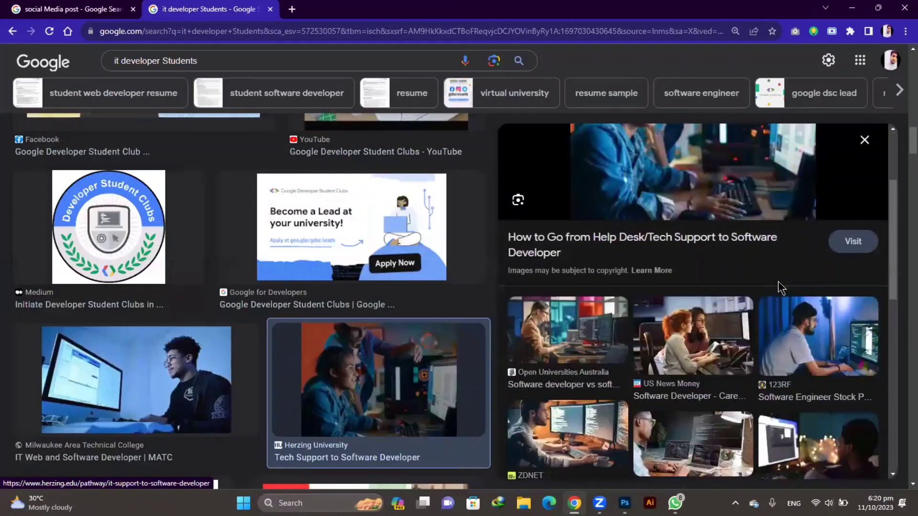
scroll(778, 286, "down", 2)
scroll(779, 287, "down", 3)
scroll(778, 287, "down", 4)
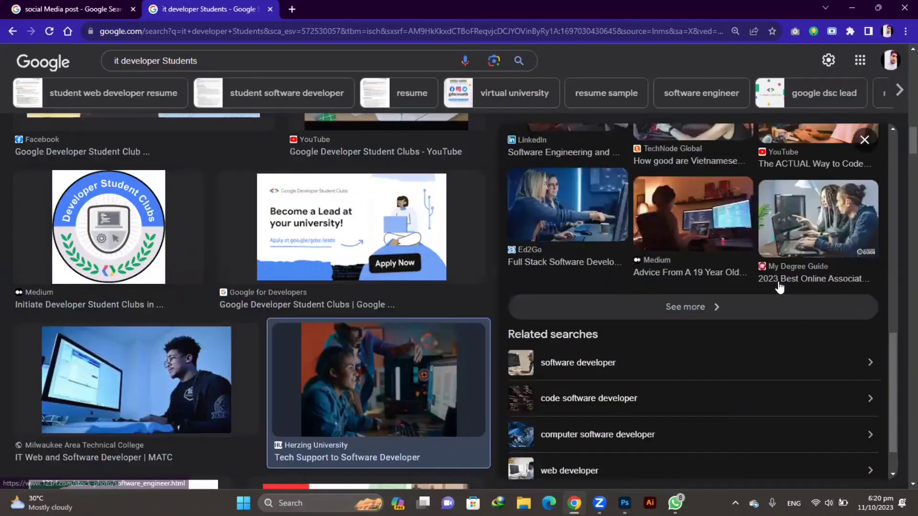
scroll(779, 289, "up", 2)
scroll(779, 287, "up", 2)
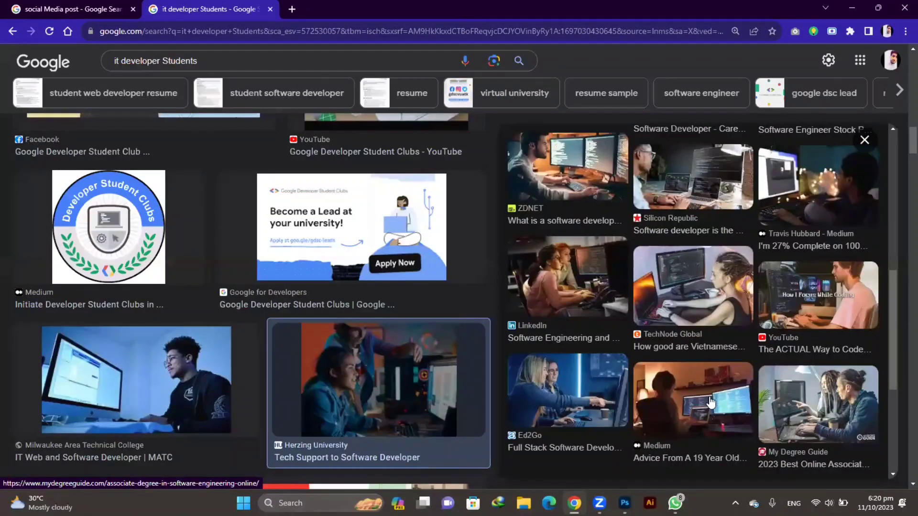
scroll(711, 403, "up", 2)
scroll(722, 252, "up", 2)
scroll(722, 252, "up", 3)
scroll(722, 252, "up", 1)
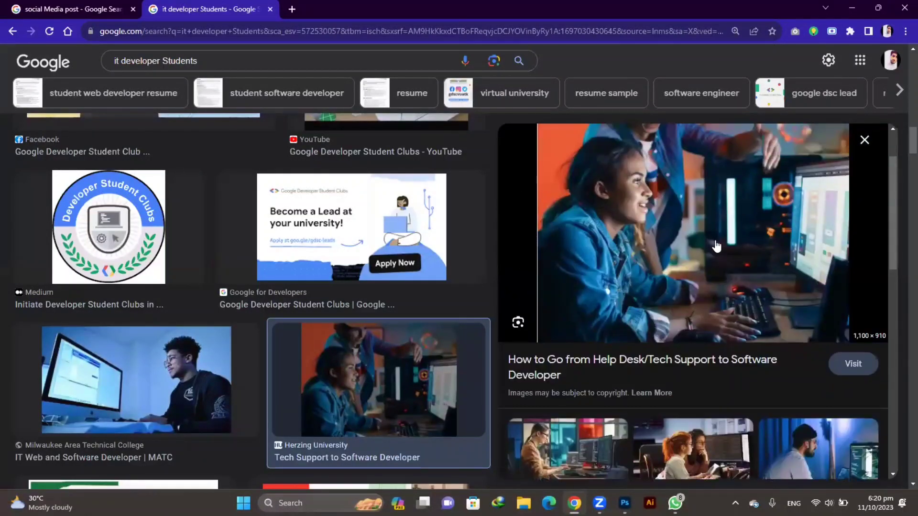
scroll(709, 239, "down", 4)
scroll(710, 240, "down", 1)
scroll(710, 240, "down", 1)
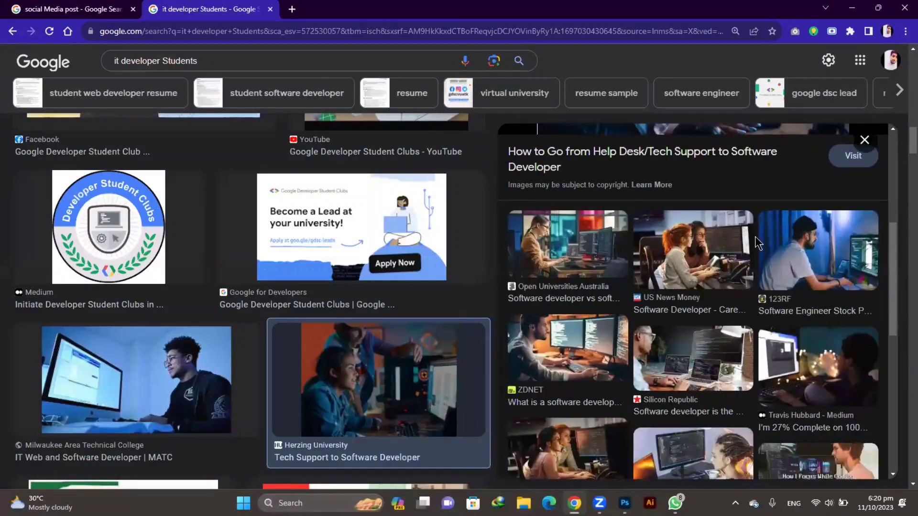
scroll(756, 243, "down", 1)
scroll(755, 243, "down", 1)
scroll(330, 325, "down", 2)
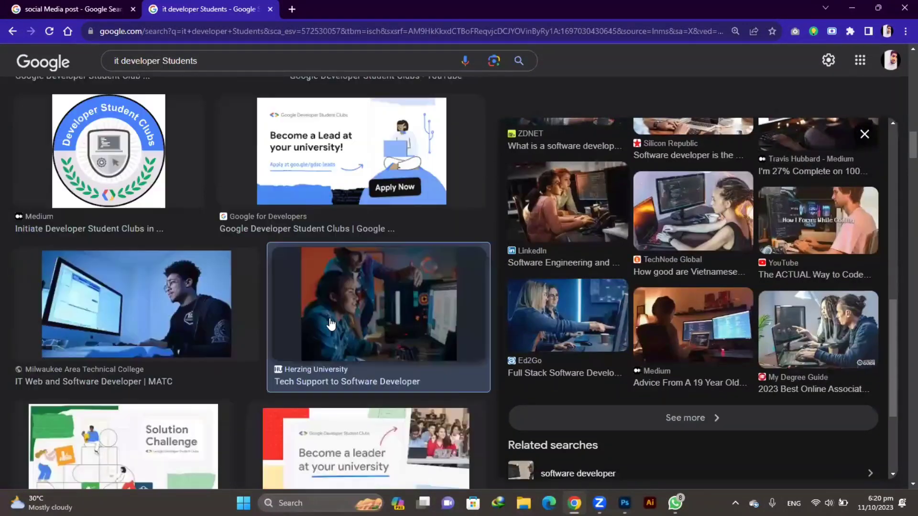
scroll(329, 325, "down", 2)
scroll(330, 325, "down", 5)
scroll(330, 325, "down", 4)
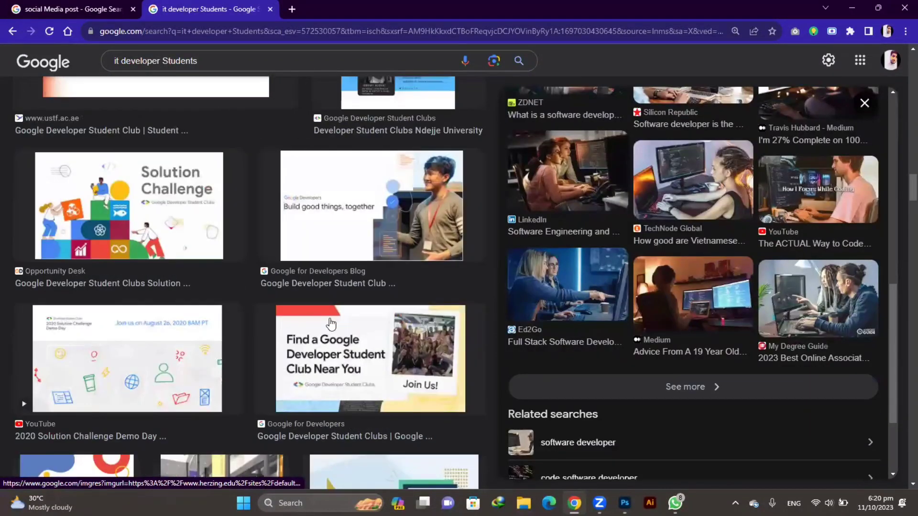
scroll(330, 326, "down", 3)
scroll(330, 325, "down", 3)
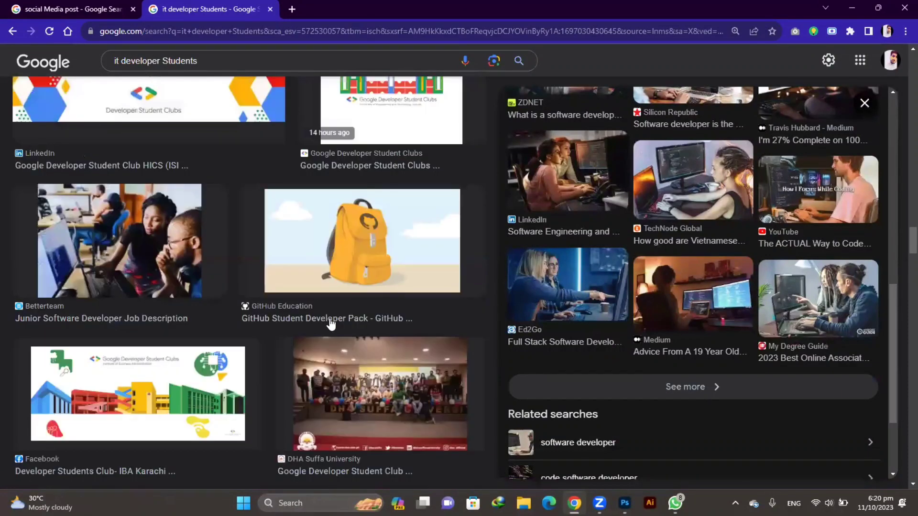
scroll(330, 325, "down", 3)
scroll(330, 324, "down", 5)
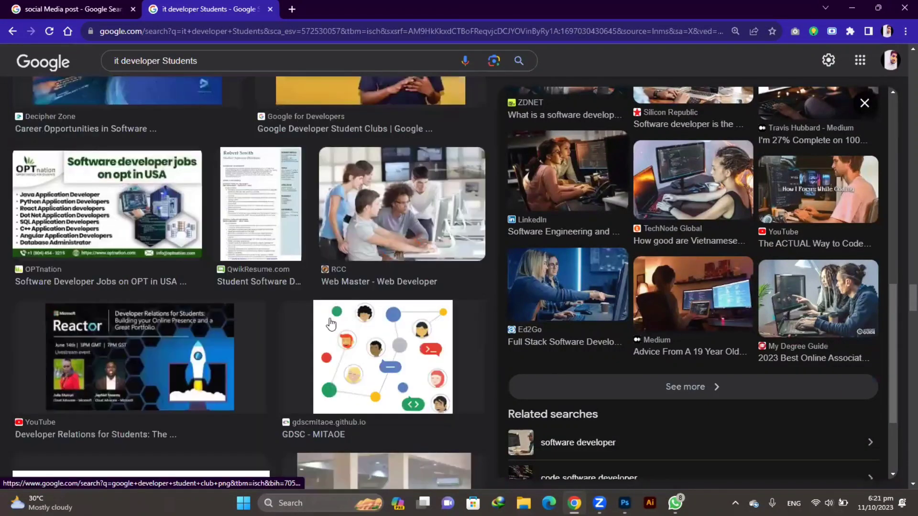
scroll(330, 325, "down", 5)
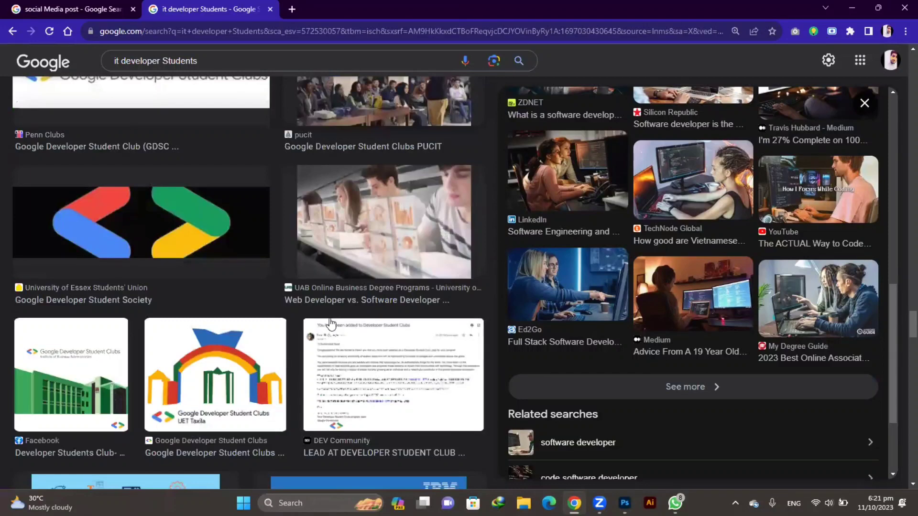
scroll(330, 324, "down", 5)
scroll(330, 324, "down", 3)
scroll(330, 324, "down", 3)
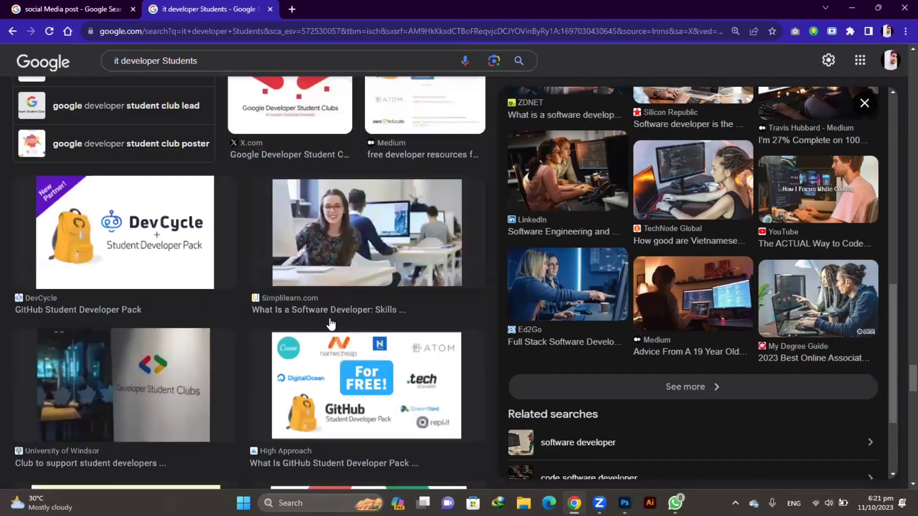
scroll(330, 324, "down", 4)
scroll(330, 324, "down", 4)
scroll(330, 324, "down", 4)
scroll(330, 325, "down", 4)
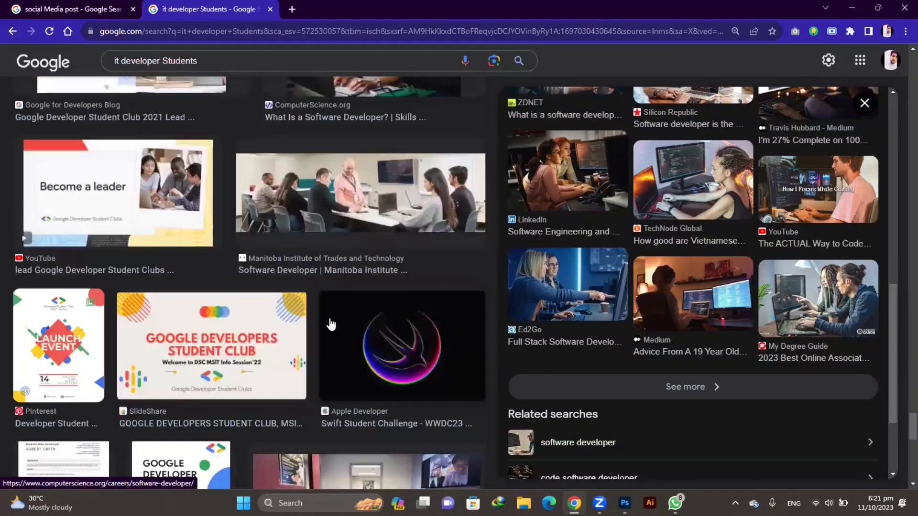
scroll(655, 287, "down", 1)
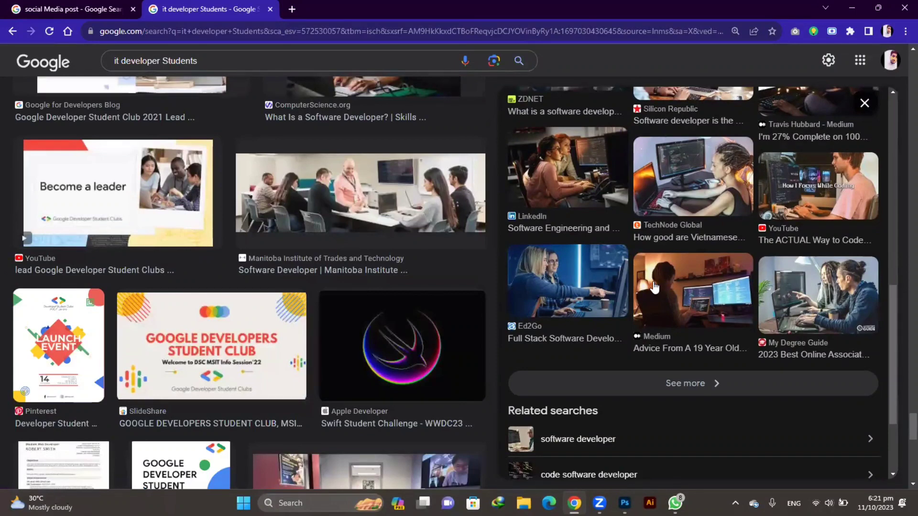
scroll(622, 296, "up", 3)
scroll(591, 313, "up", 1)
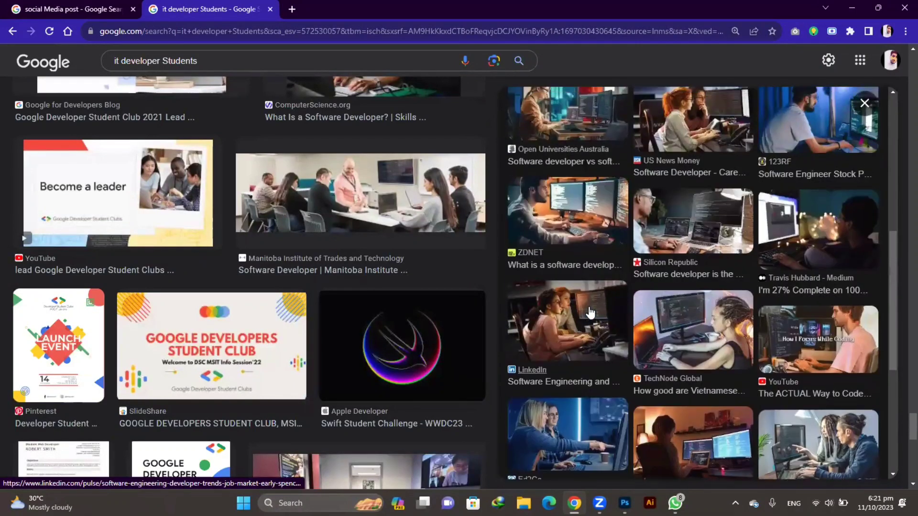
scroll(598, 297, "up", 3)
scroll(617, 258, "up", 2)
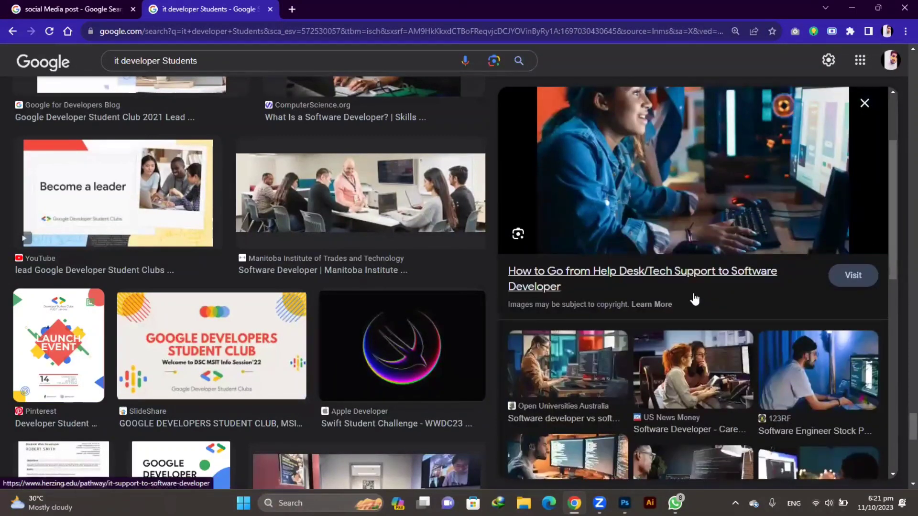
Preview the 123RF software engineer photo and browse further down the results.
left_click(797, 358)
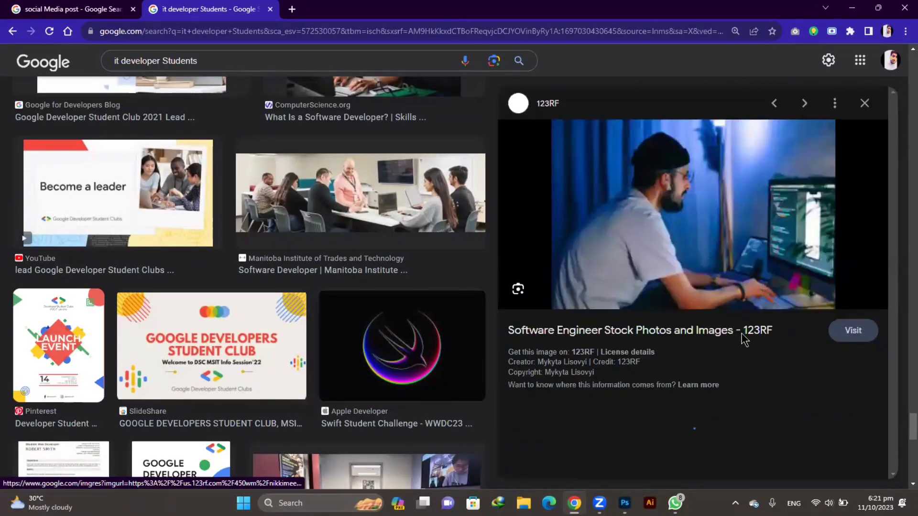
scroll(659, 239, "down", 4)
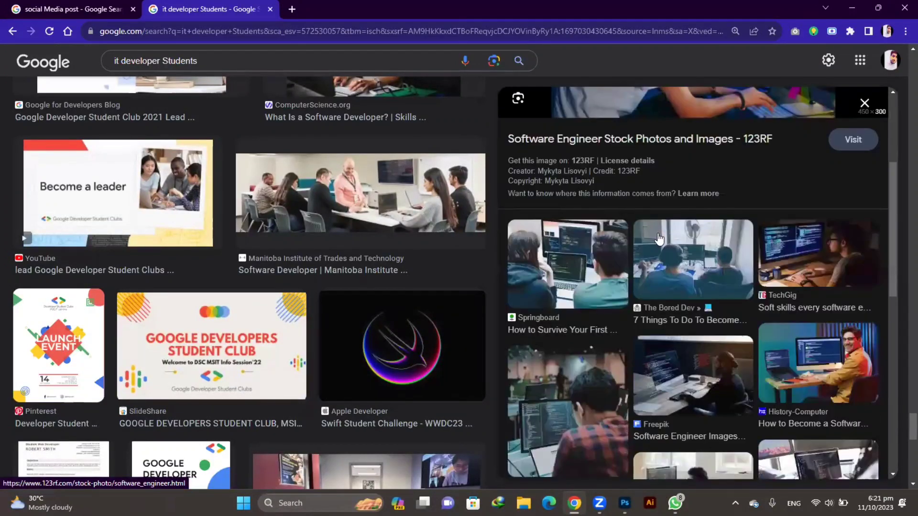
scroll(659, 238, "down", 2)
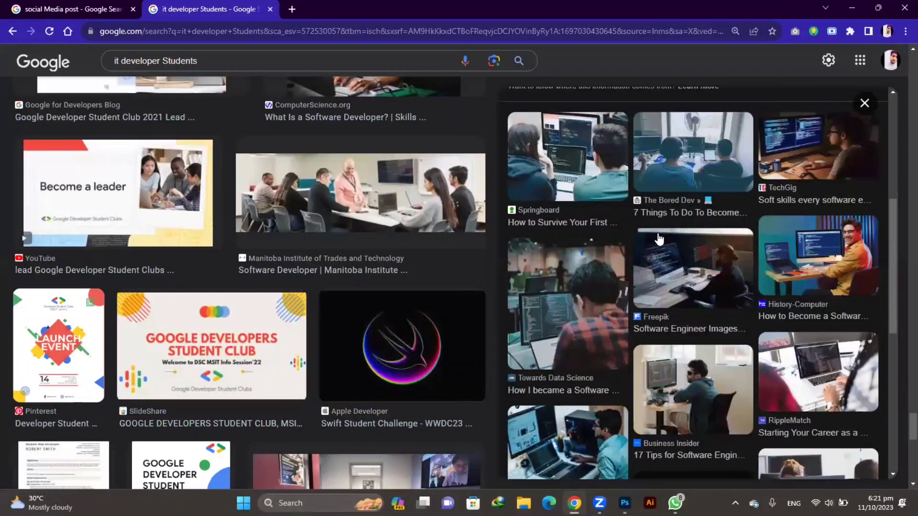
scroll(659, 238, "down", 3)
scroll(659, 239, "up", 2)
scroll(659, 239, "up", 3)
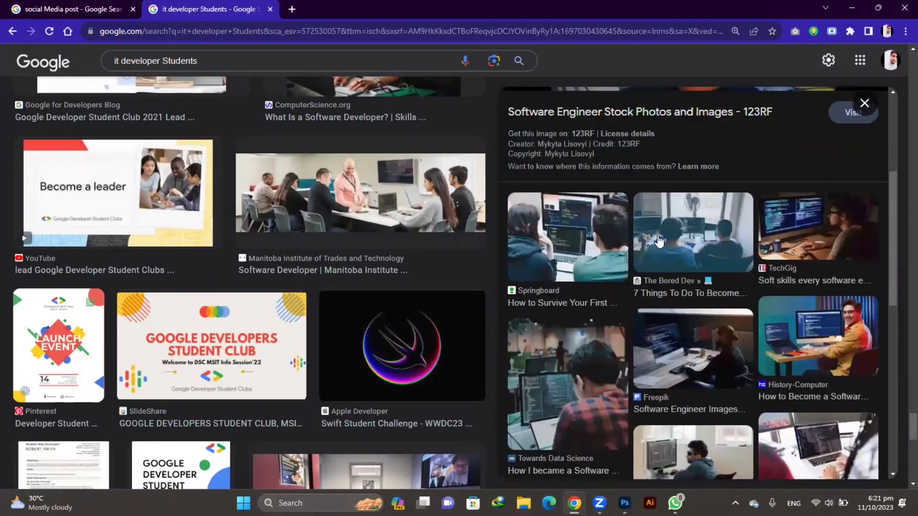
scroll(641, 249, "down", 1)
scroll(621, 260, "down", 1)
scroll(620, 261, "up", 4)
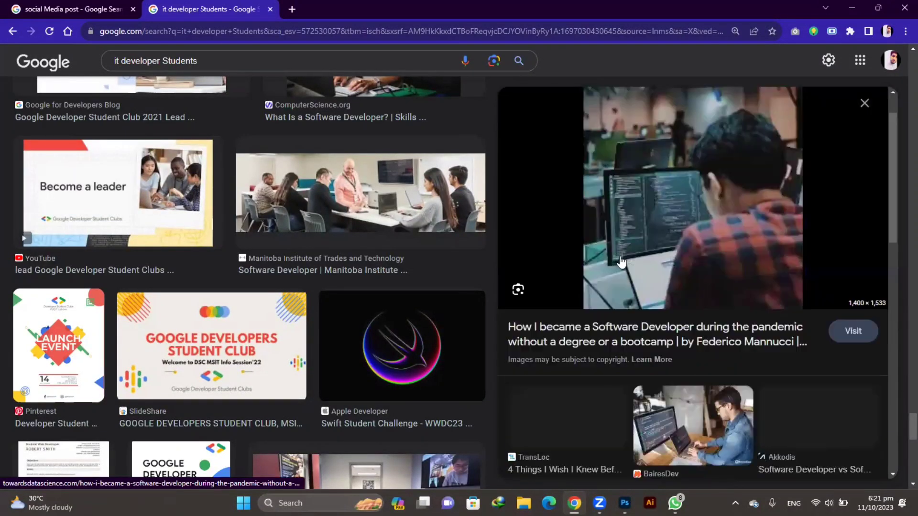
scroll(621, 262, "down", 2)
scroll(621, 262, "up", 1)
scroll(621, 261, "down", 2)
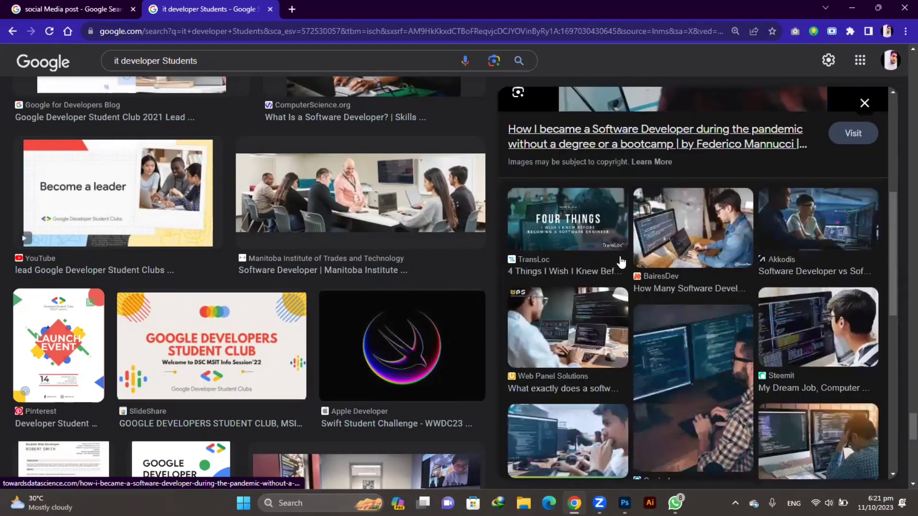
scroll(621, 262, "up", 5)
scroll(621, 262, "down", 5)
scroll(620, 259, "down", 3)
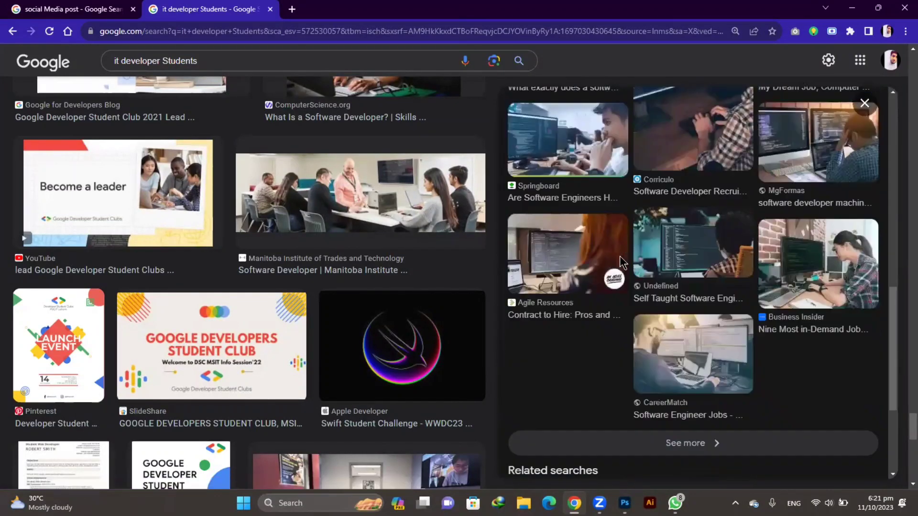
scroll(620, 262, "up", 2)
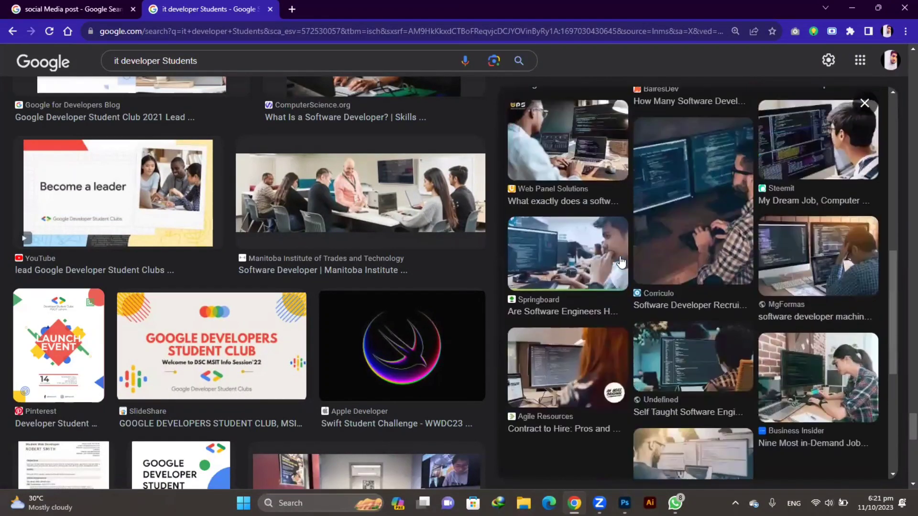
scroll(621, 262, "up", 1)
scroll(621, 261, "up", 3)
scroll(621, 261, "up", 5)
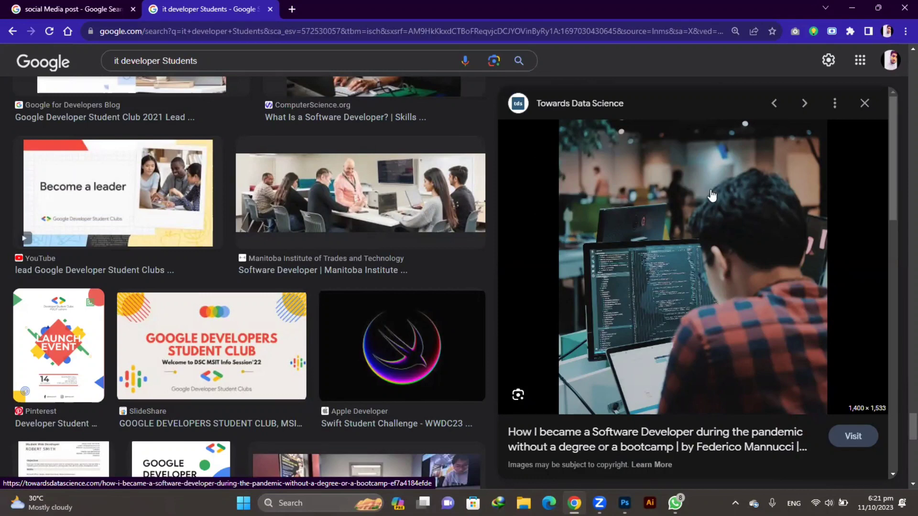
scroll(712, 196, "down", 1)
scroll(712, 196, "down", 3)
scroll(688, 235, "down", 2)
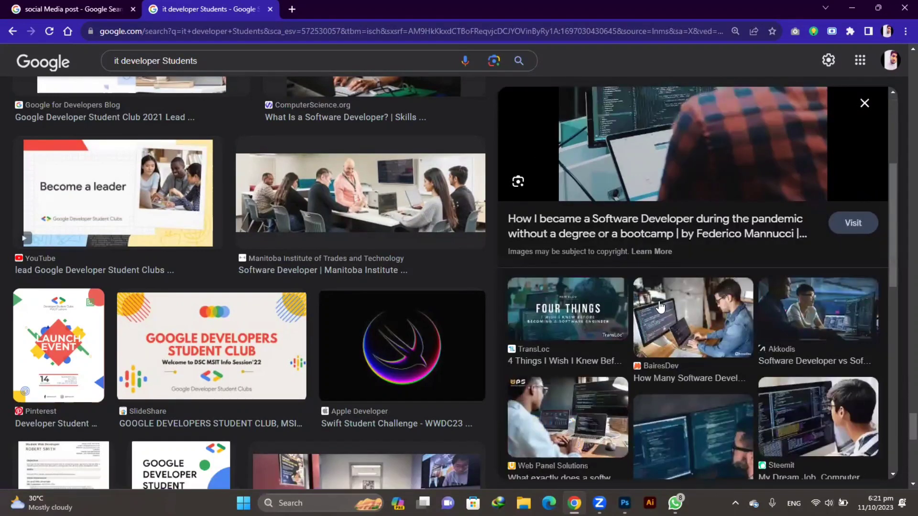
scroll(679, 248, "down", 1)
Preview the BairesDev photo of a developer coding at a laptop.
left_click(678, 248)
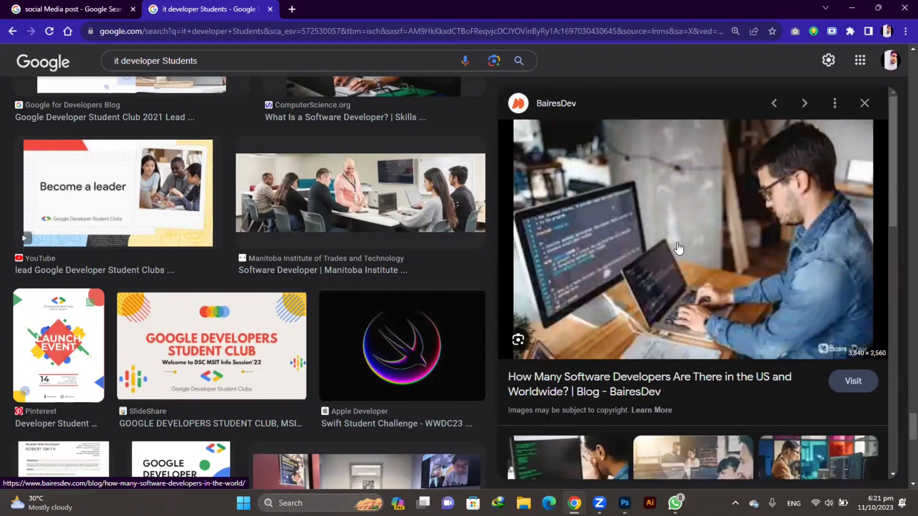
scroll(679, 248, "down", 3)
scroll(679, 248, "up", 1)
scroll(679, 247, "up", 2)
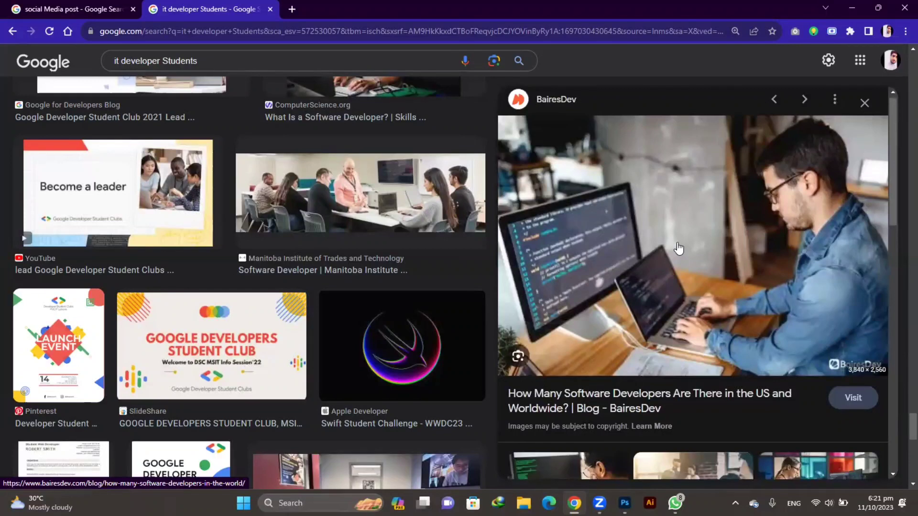
Save the BairesDev photo to the Desktop as software-developer-1.avif, then preview a DeVry photo.
right_click(678, 245)
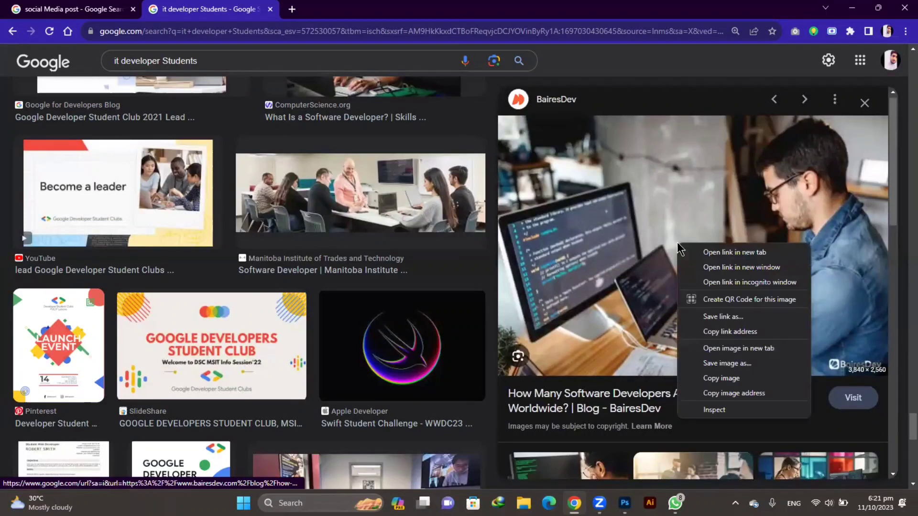
left_click(747, 378)
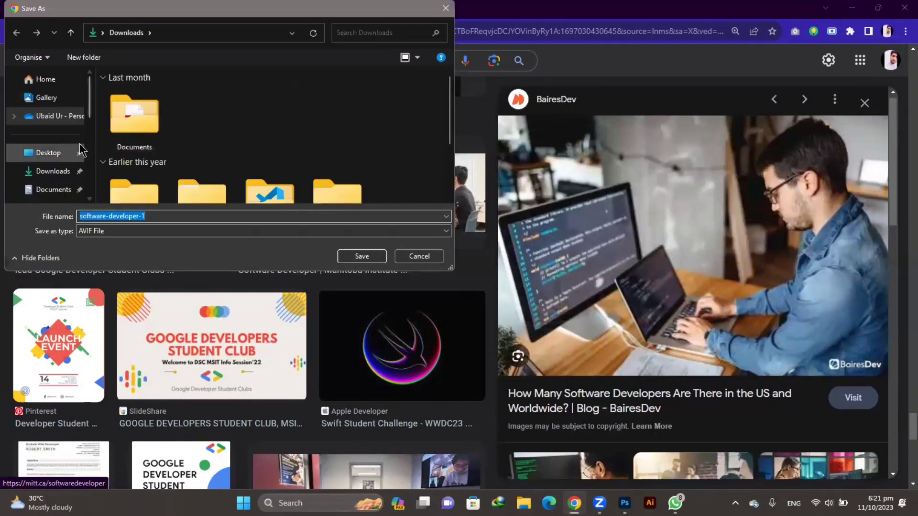
left_click(71, 152)
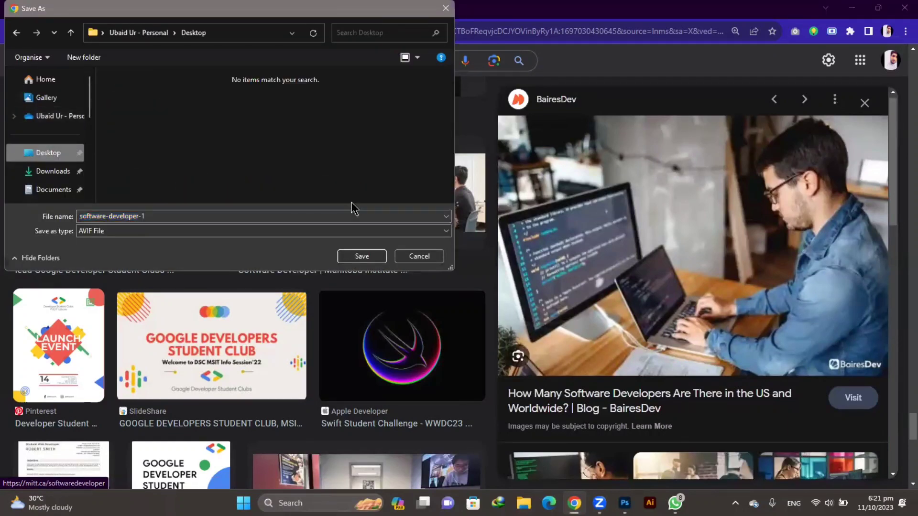
left_click(360, 259)
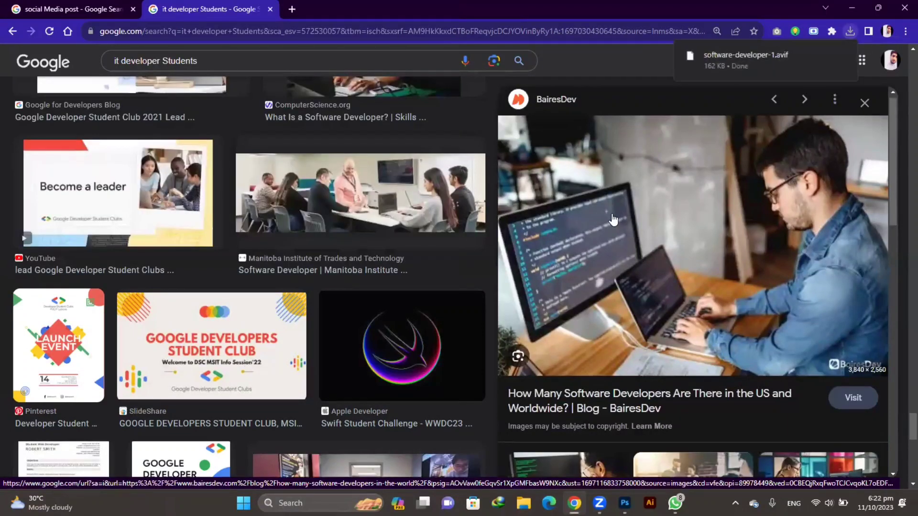
left_click(854, 8)
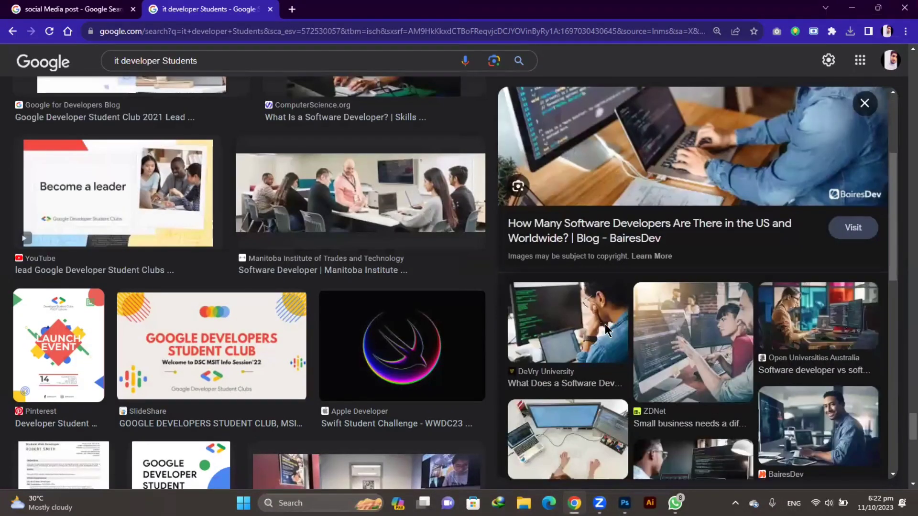
left_click(604, 324)
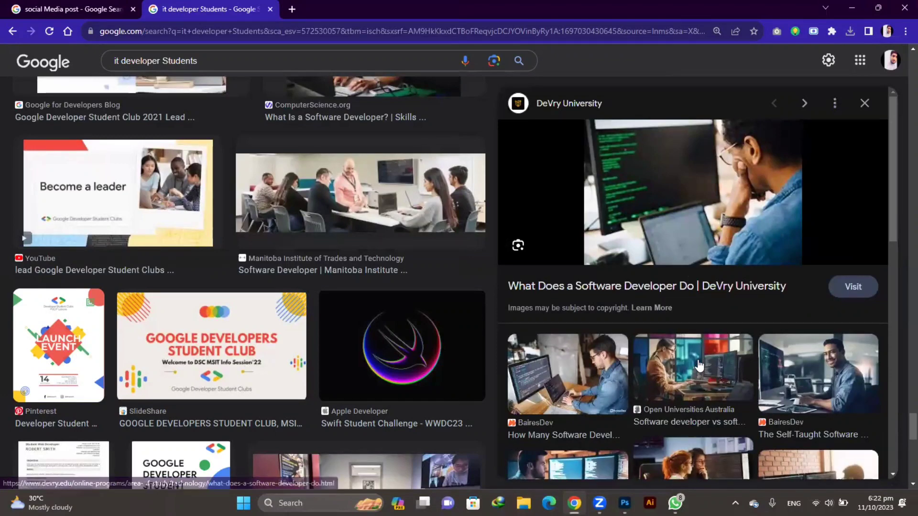
Preview the Open Universities and OEd coding photos, cancelling a save of the OEd one.
left_click(699, 362)
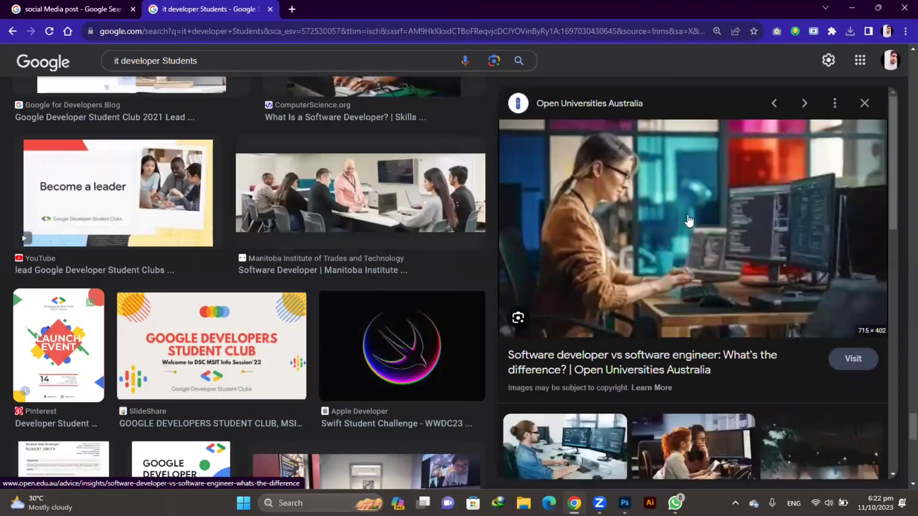
scroll(592, 308, "down", 3)
scroll(592, 308, "down", 2)
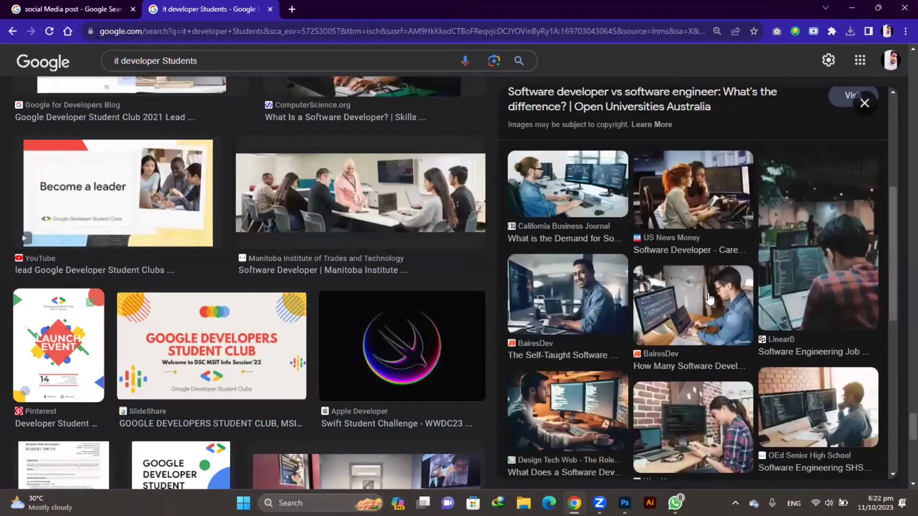
left_click(776, 398)
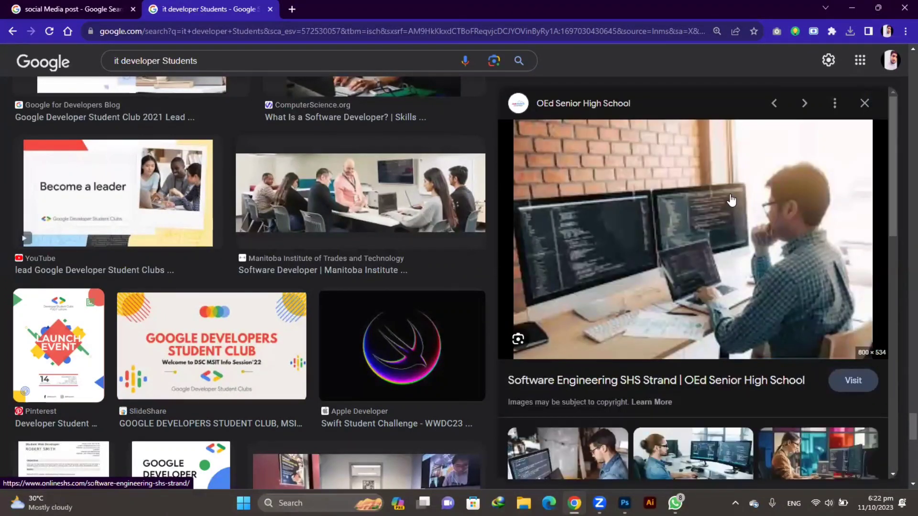
right_click(730, 196)
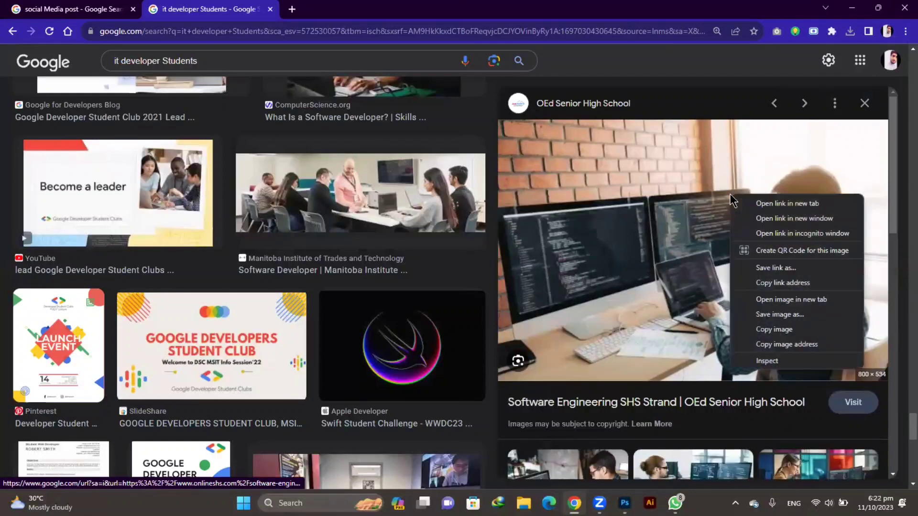
left_click(783, 327)
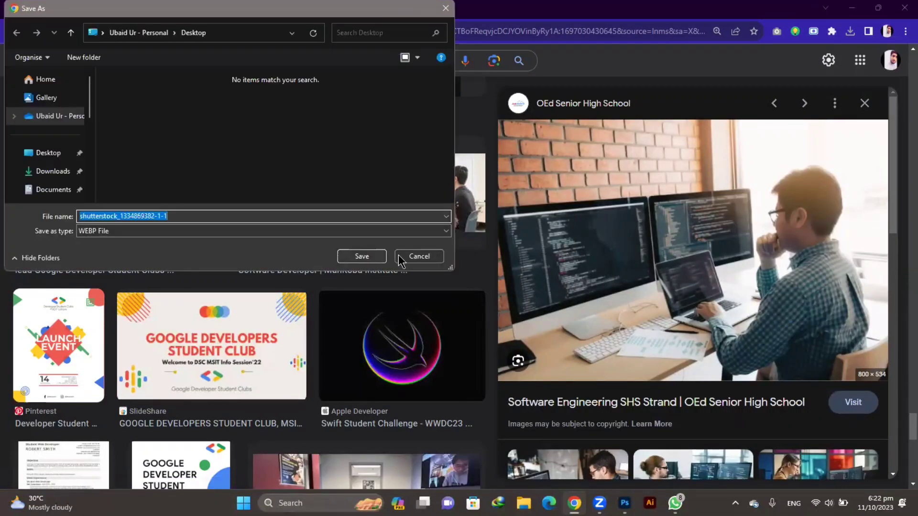
left_click(419, 256)
Save the IDS Digital College laptop photo to the Desktop as images.jpeg.
scroll(646, 264, "down", 5)
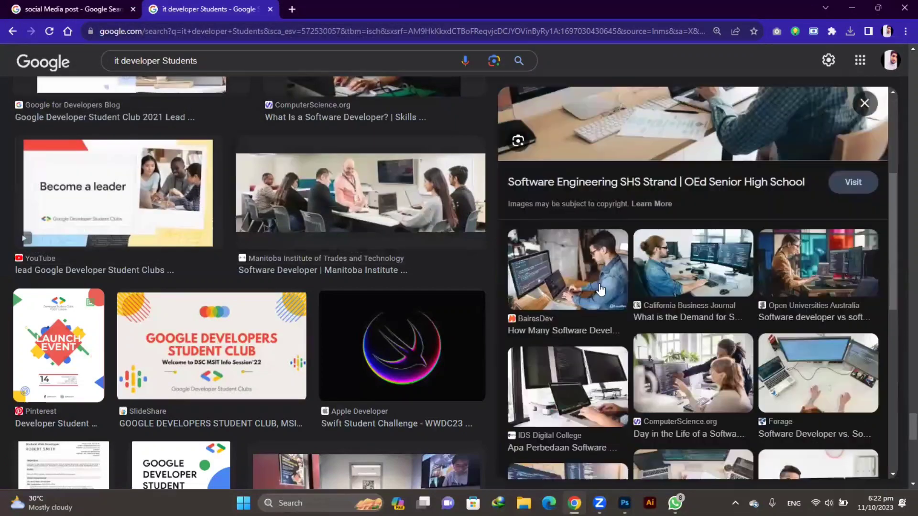
left_click(590, 352)
right_click(638, 194)
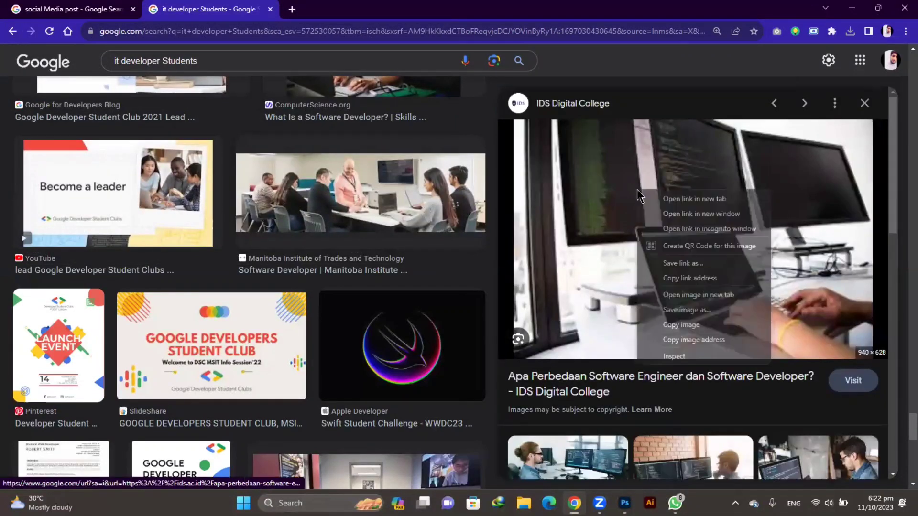
left_click(682, 325)
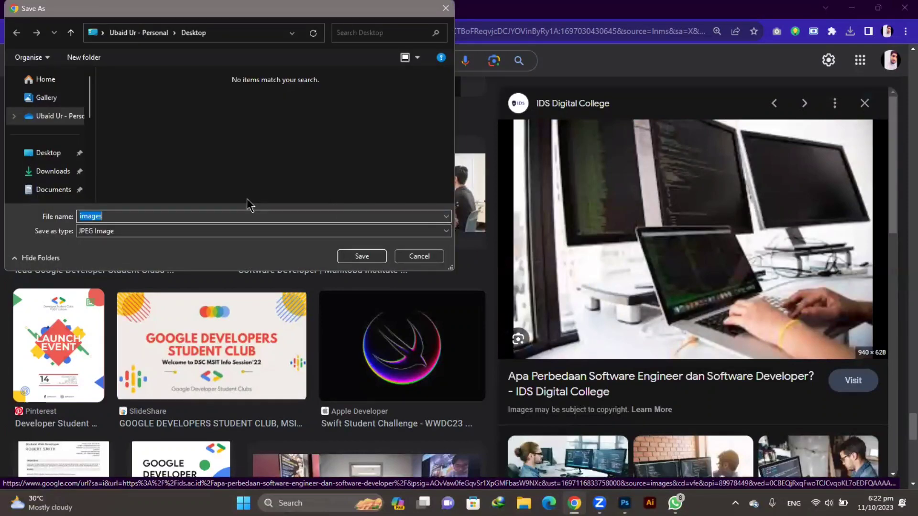
left_click(52, 153)
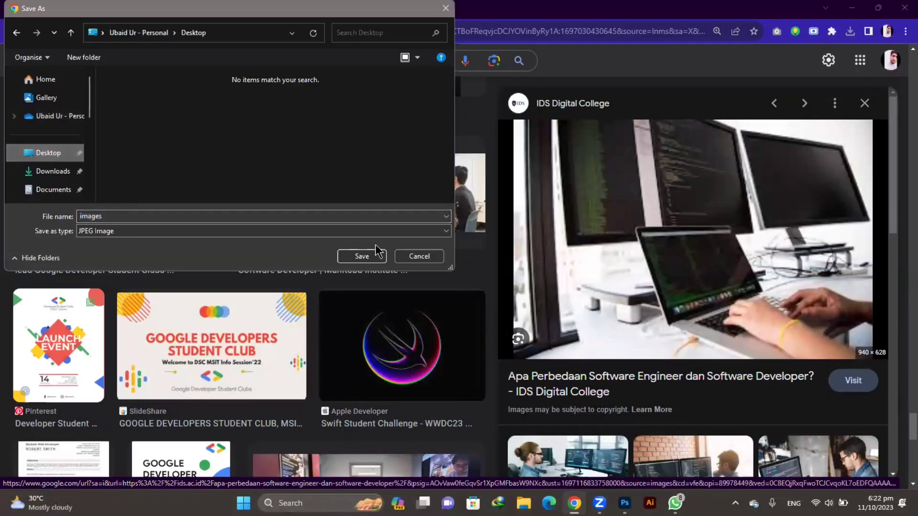
left_click(362, 256)
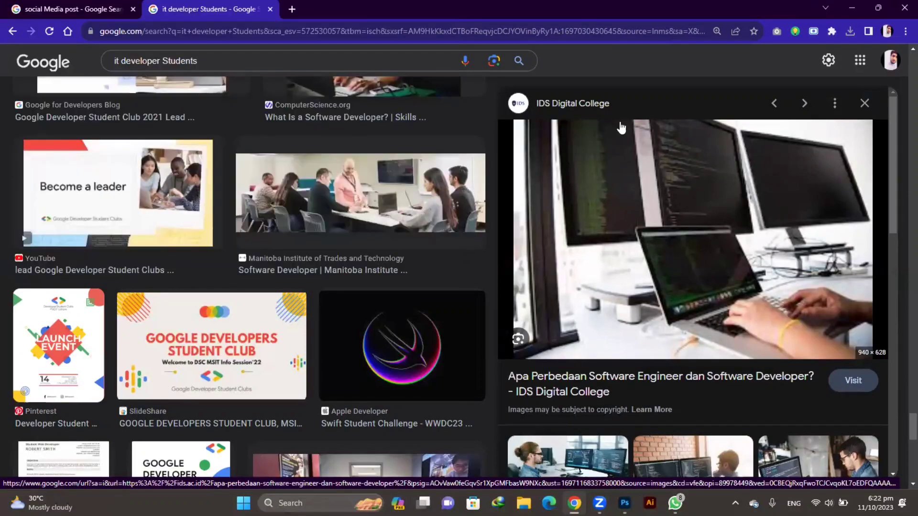
Place the downloaded images photo on the canvas, scaled to 406 × 270 px at lower left.
left_click(856, 7)
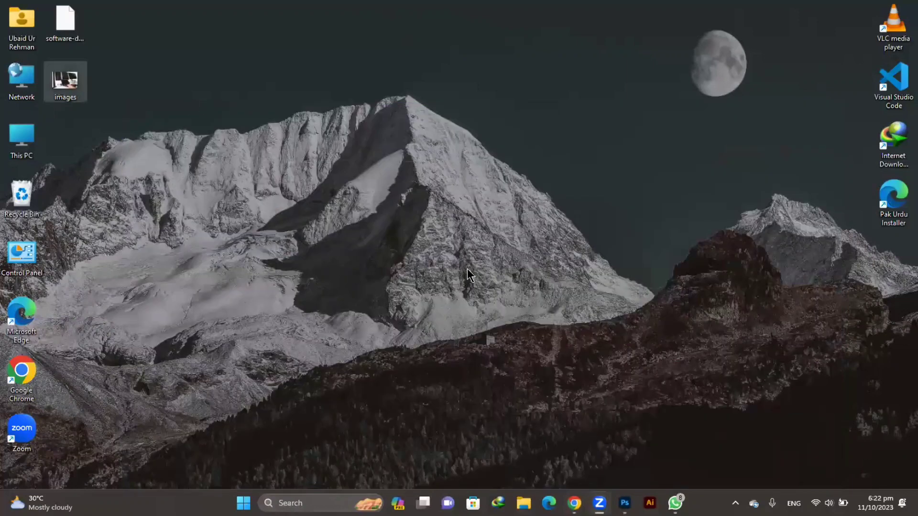
left_click(624, 503)
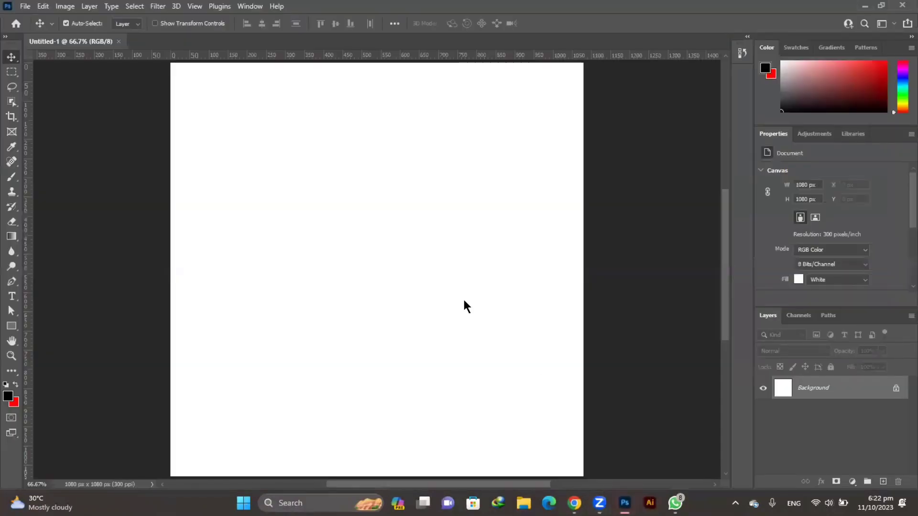
left_click_drag(464, 301, 463, 297)
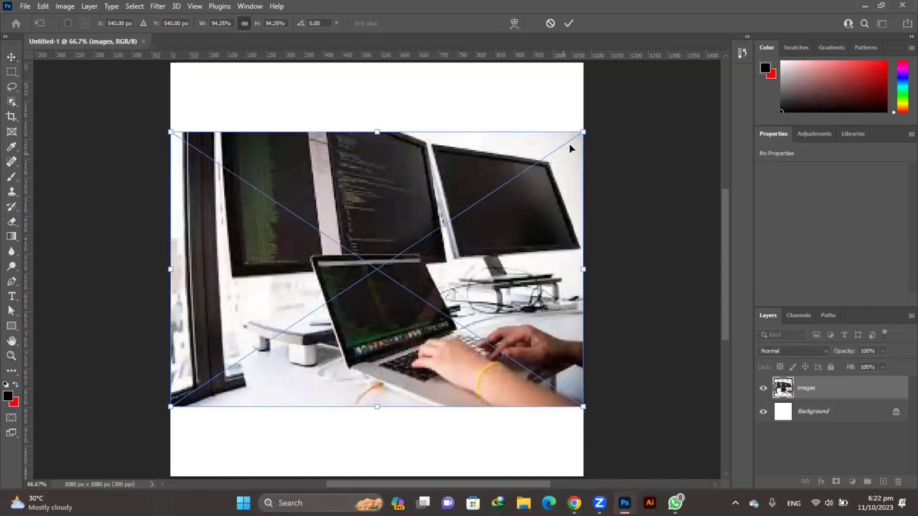
mouse_move(582, 132)
left_mouse_down()
mouse_move(396, 211)
mouse_move(305, 268)
left_mouse_up()
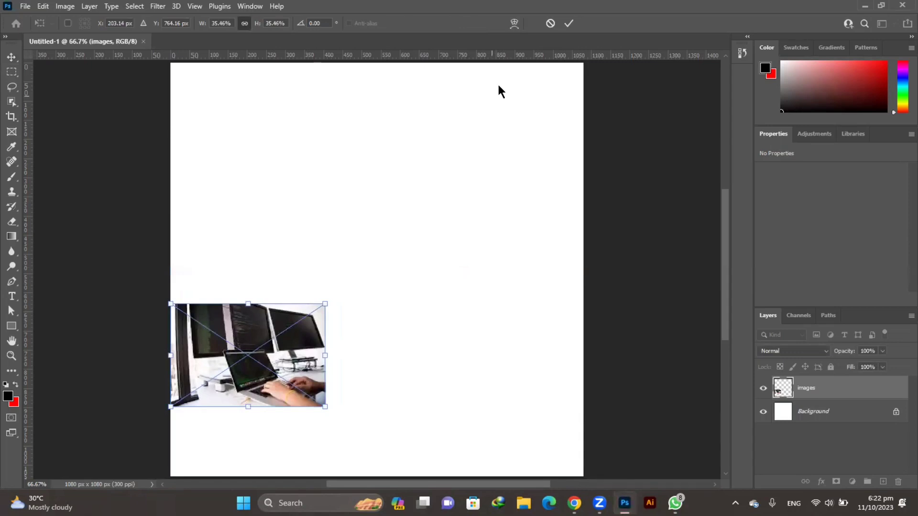
left_click(569, 23)
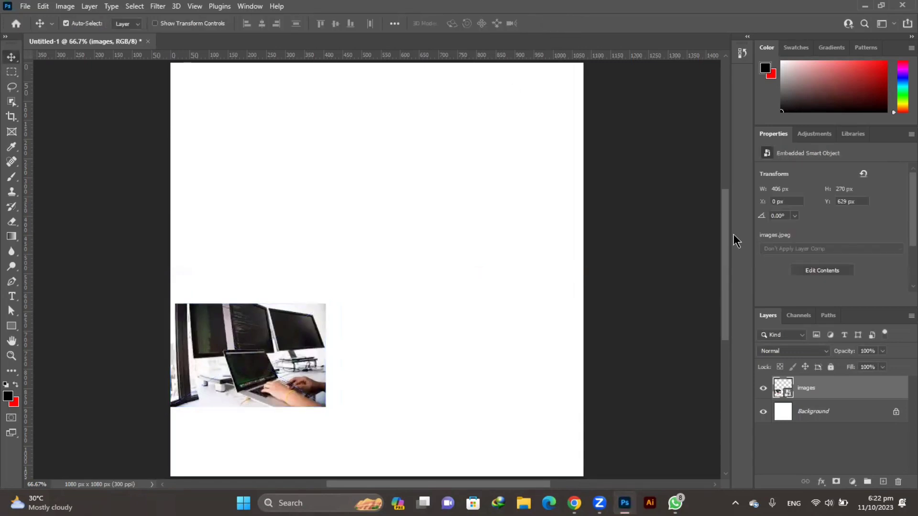
On a new layer, draw a 368 px circle above the canvas centre and fill it red.
left_click(882, 483)
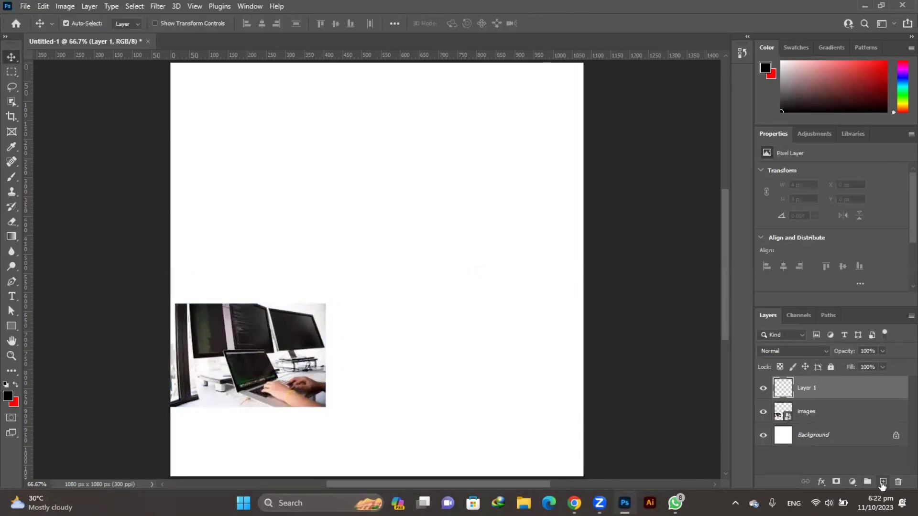
left_click(15, 328)
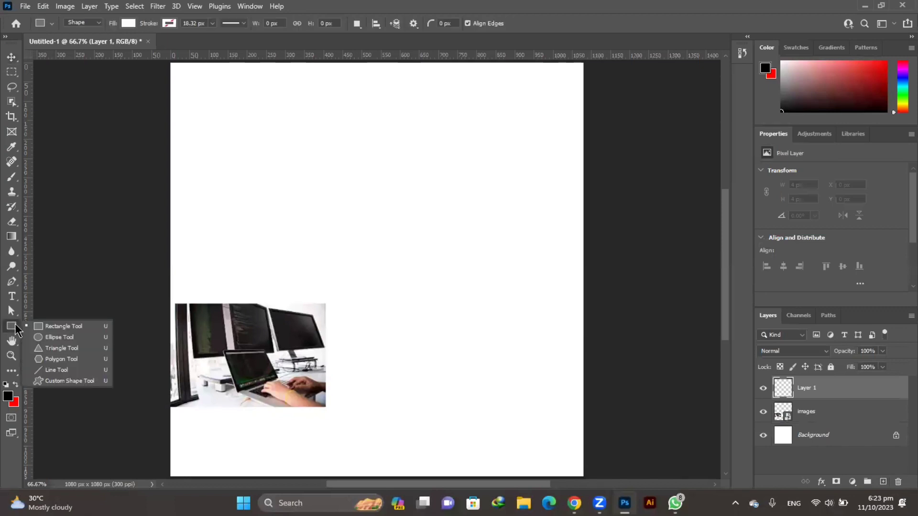
left_click(45, 340)
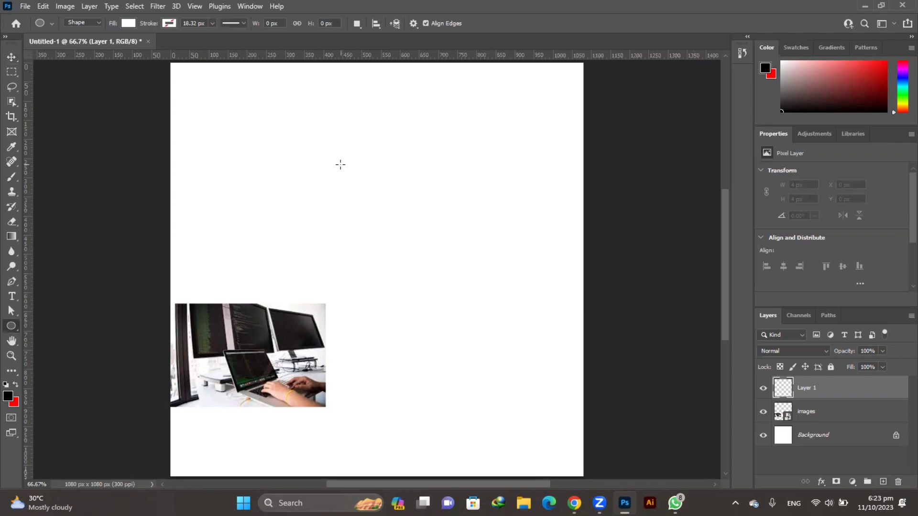
left_click_drag(341, 165, 482, 305)
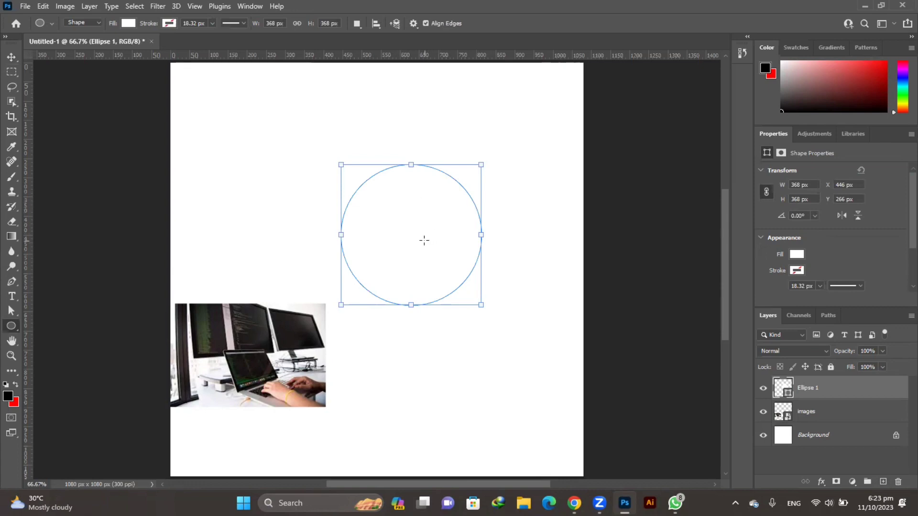
left_click(798, 255)
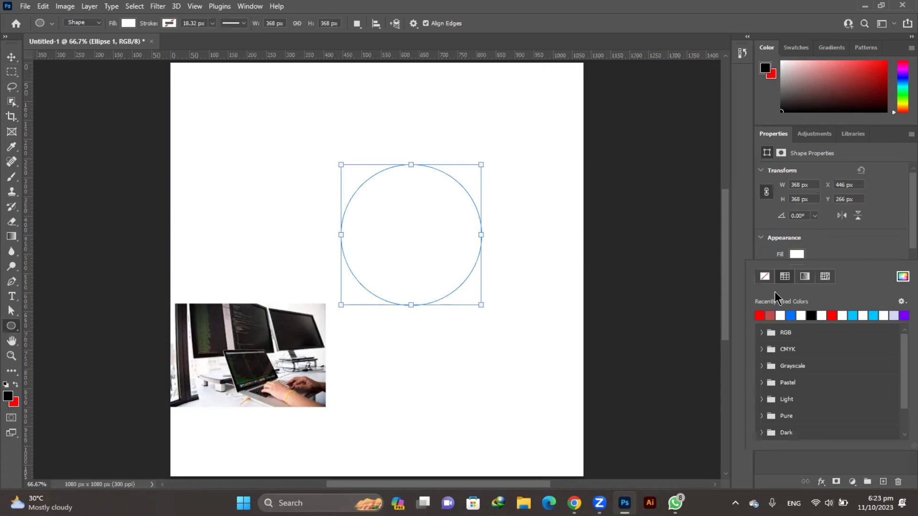
left_click(759, 316)
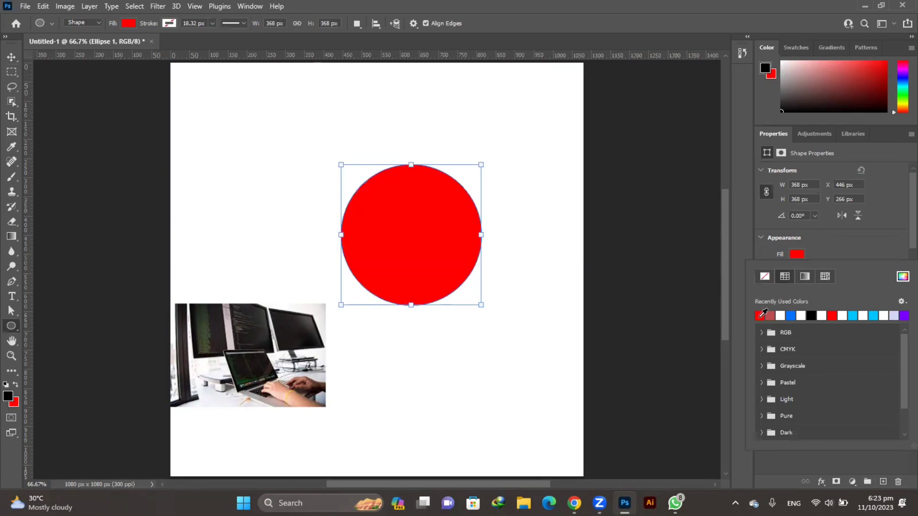
left_click(11, 57)
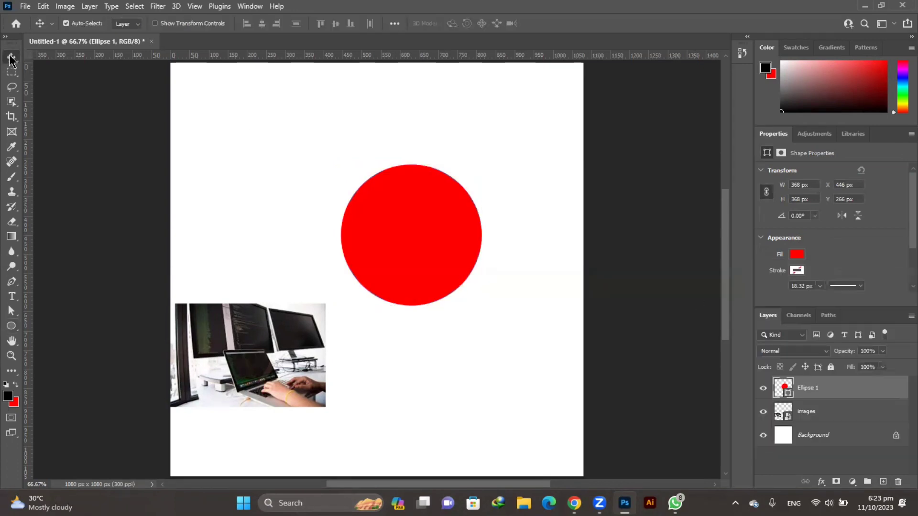
left_click(230, 330)
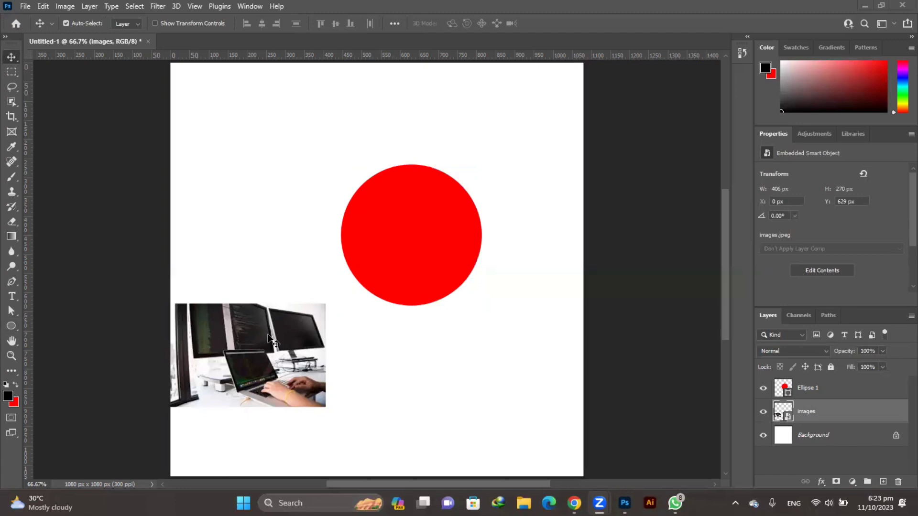
Stack the laptop photo above Ellipse 1 and enlarge it to 523 × 348 px over the circle.
left_click(277, 372)
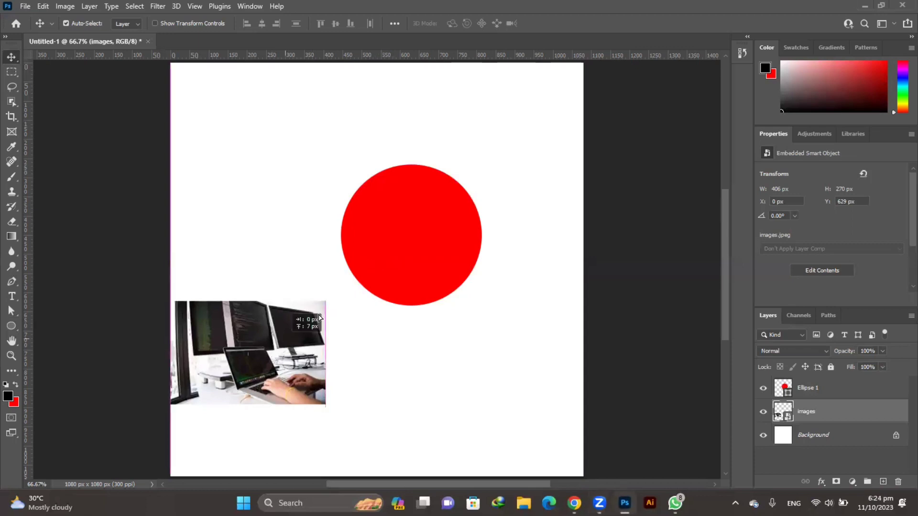
mouse_move(292, 333)
left_mouse_down()
mouse_move(412, 249)
mouse_move(439, 219)
left_mouse_up()
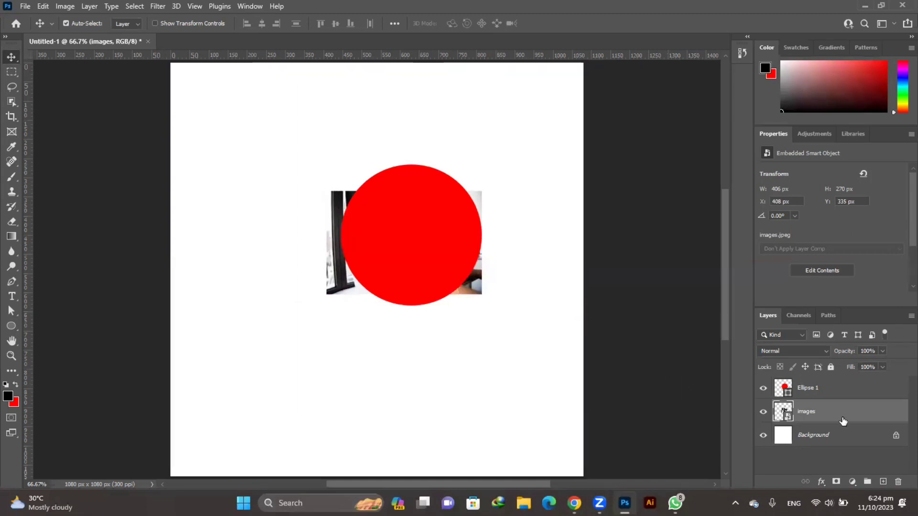
left_click_drag(842, 420, 843, 388)
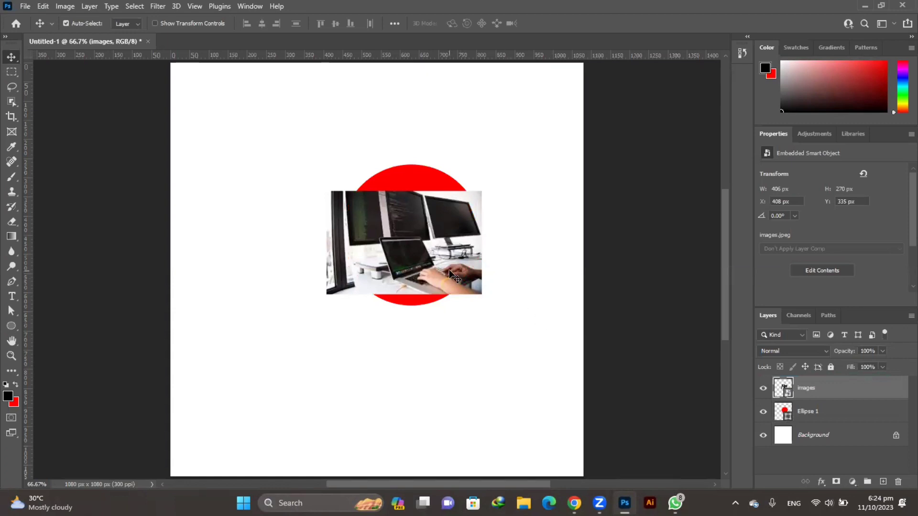
key("ctrl+t")
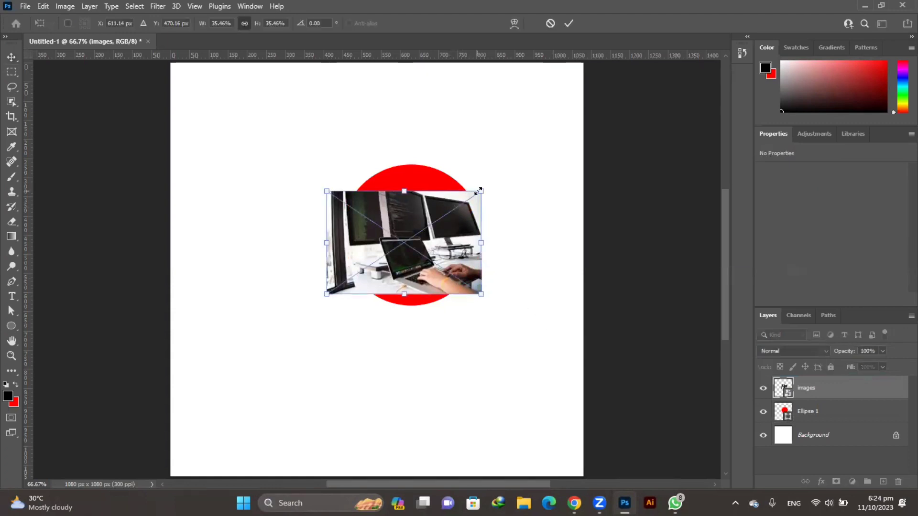
left_click_drag(478, 191, 504, 165)
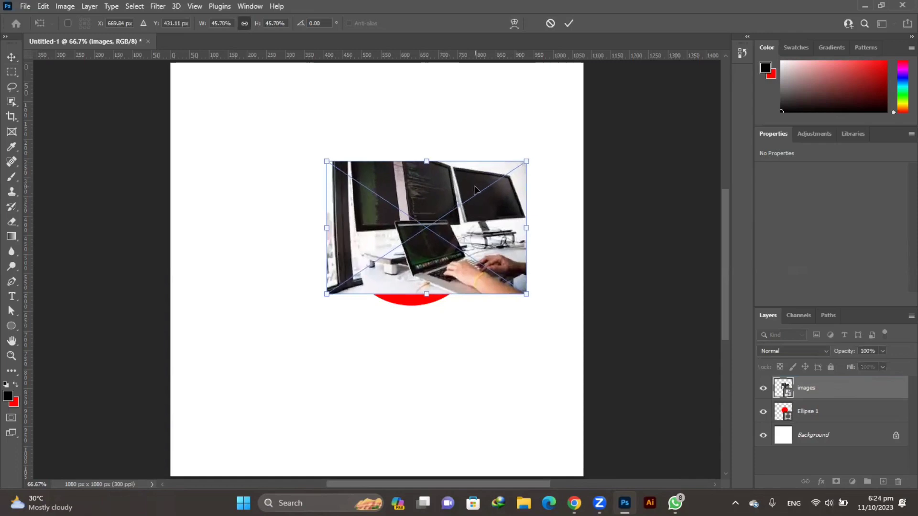
left_click_drag(474, 191, 470, 197)
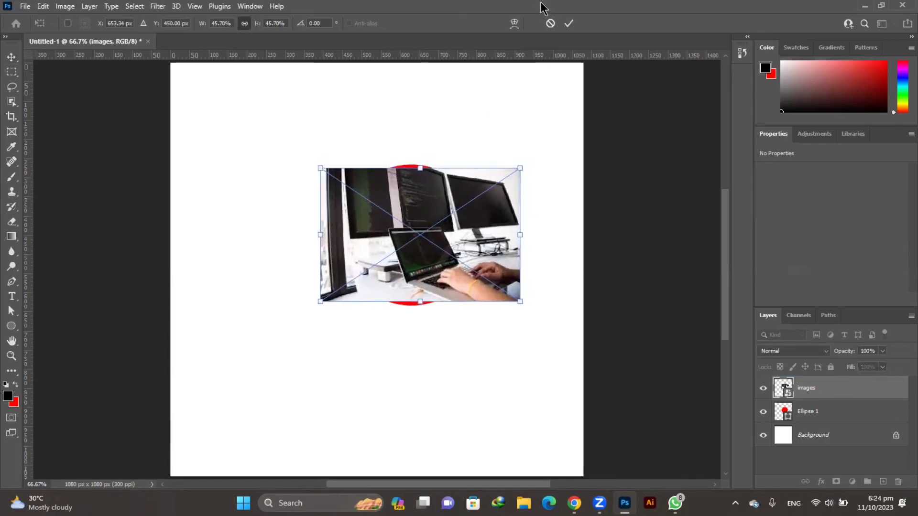
left_click(567, 23)
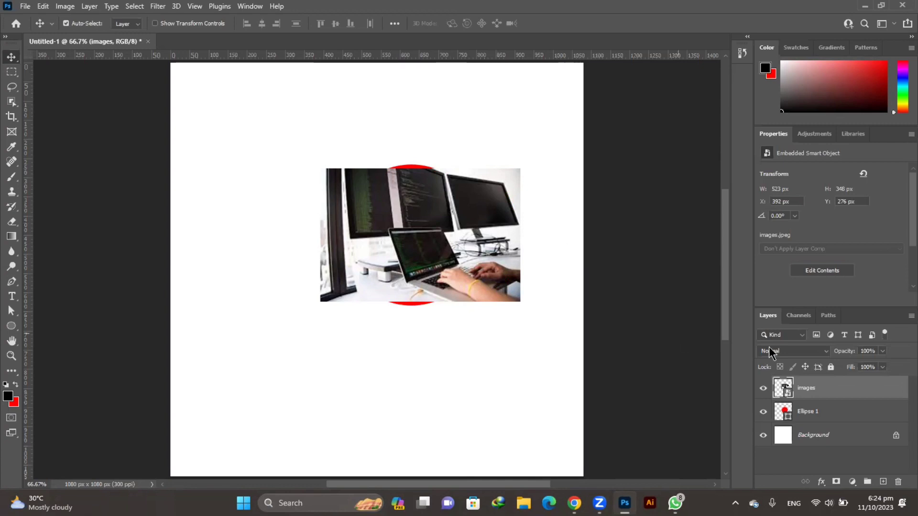
Clip the laptop photo to the red circle and stretch it vertically to 553 × 368 px.
right_click(816, 390)
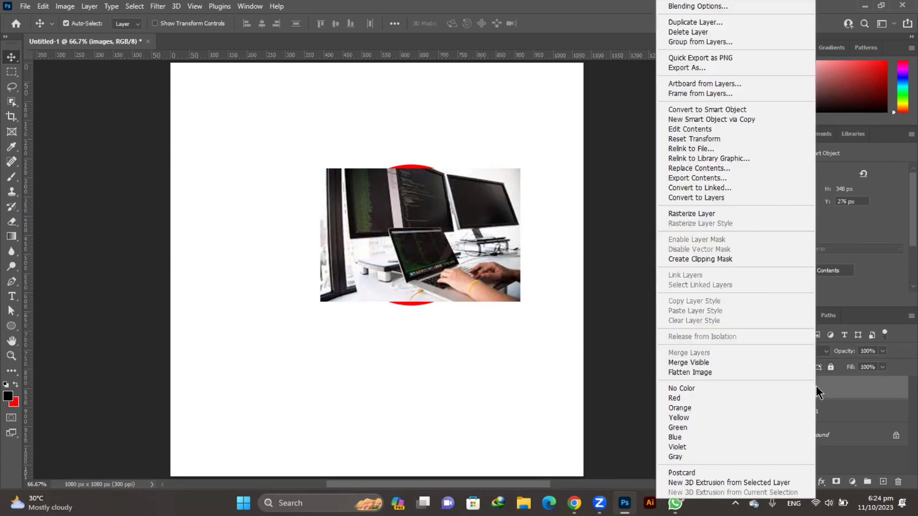
left_click(751, 259)
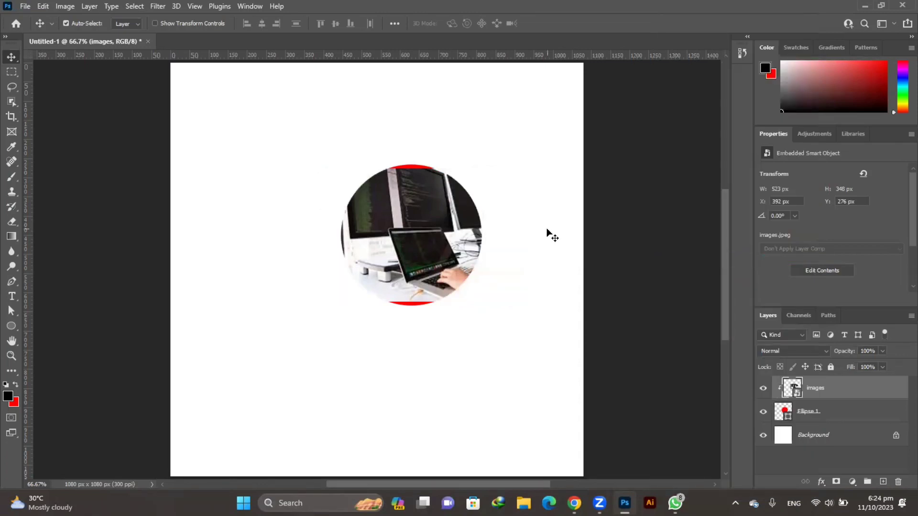
key("ctrl+t")
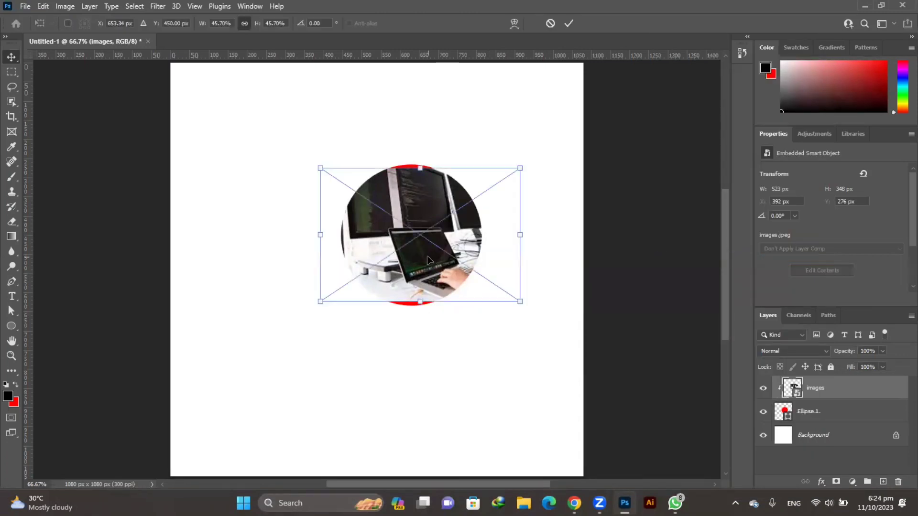
left_click_drag(422, 300, 422, 305)
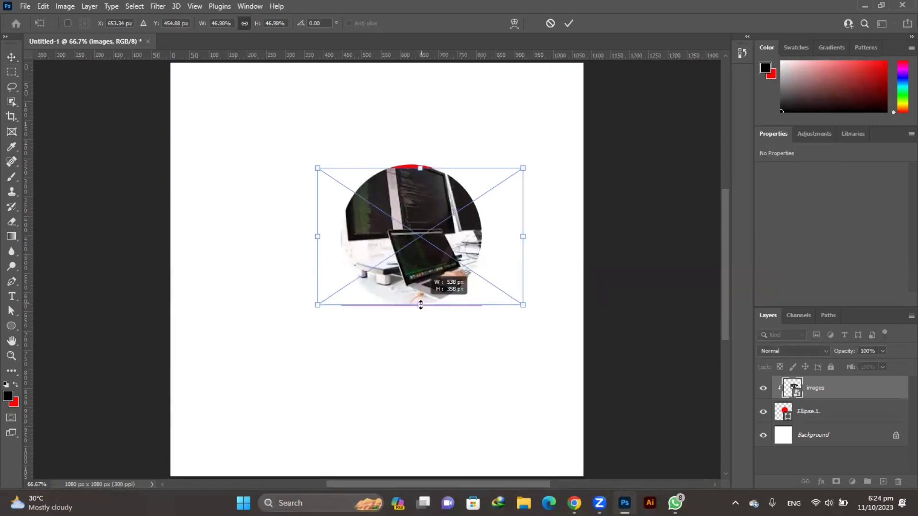
left_click_drag(421, 168, 422, 164)
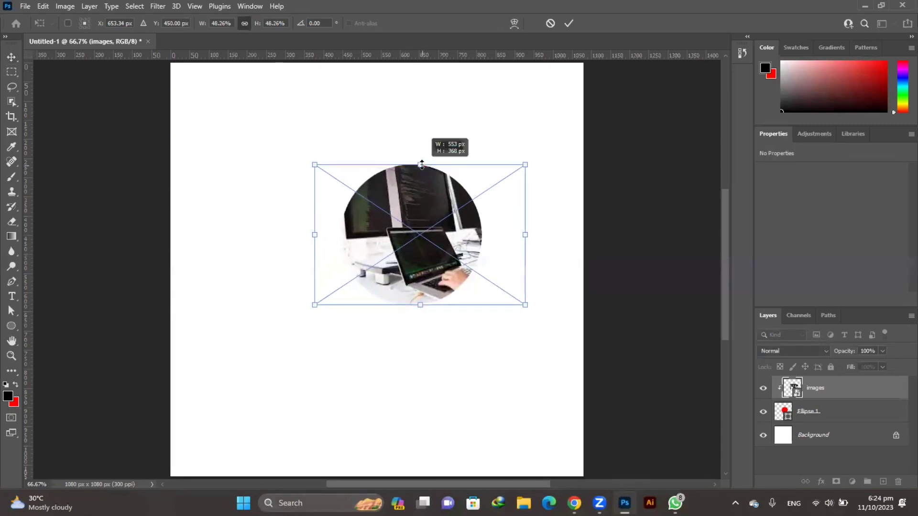
left_click(572, 25)
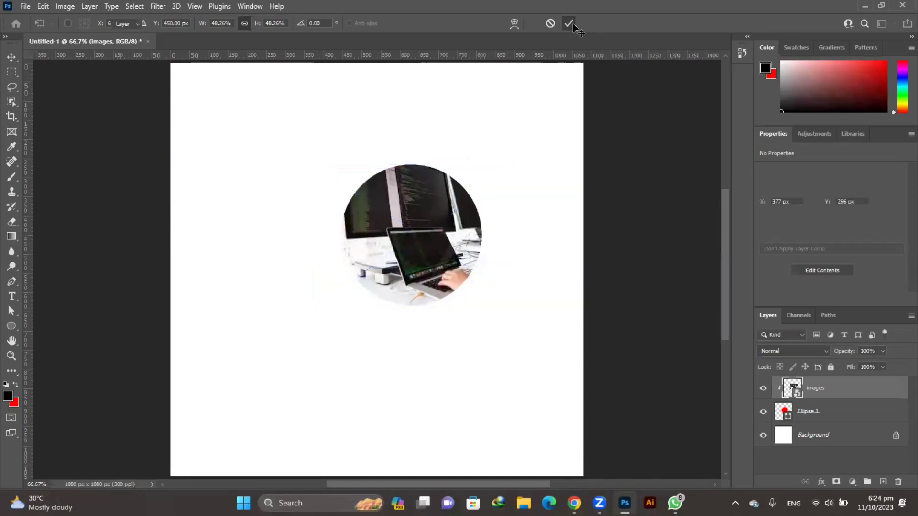
Try a merge, undo it, and reposition the laptop photo inside the circle.
left_click(842, 411, "ctrl")
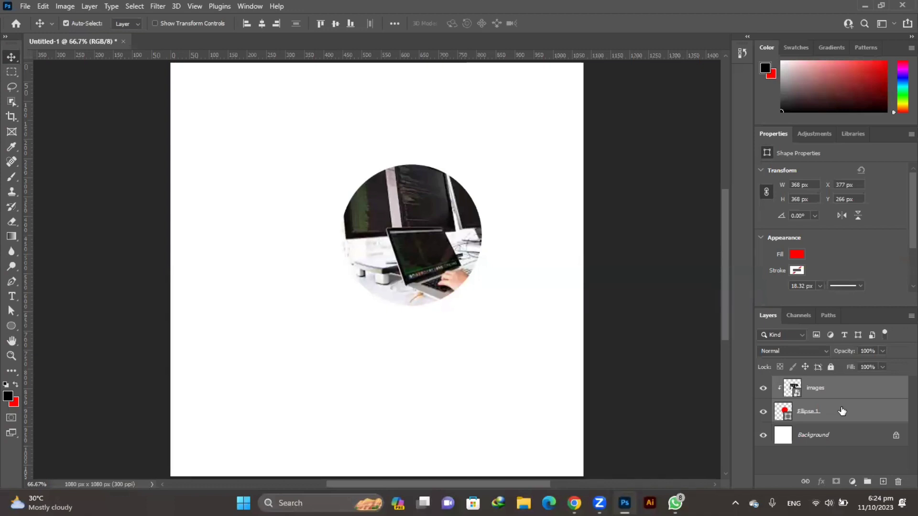
right_click(842, 413)
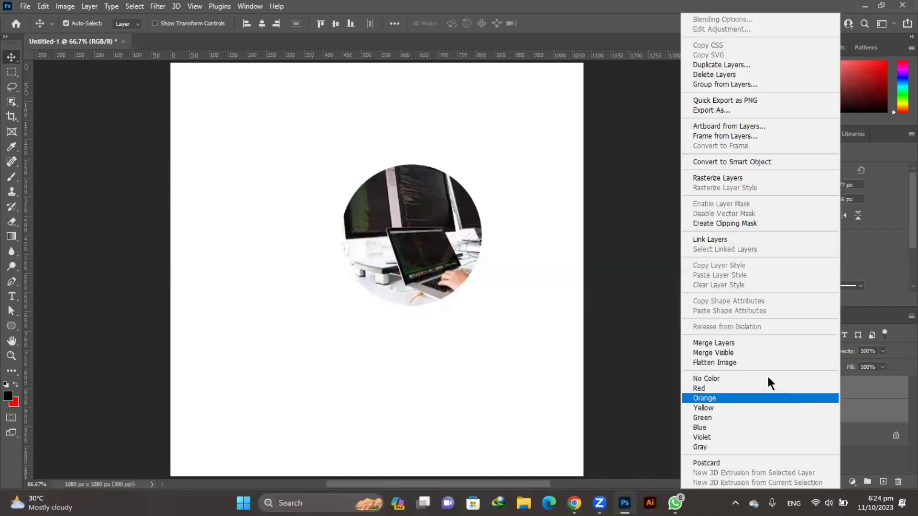
left_click(740, 344)
mouse_move(385, 211)
left_mouse_down()
mouse_move(416, 235)
mouse_move(418, 218)
left_mouse_up()
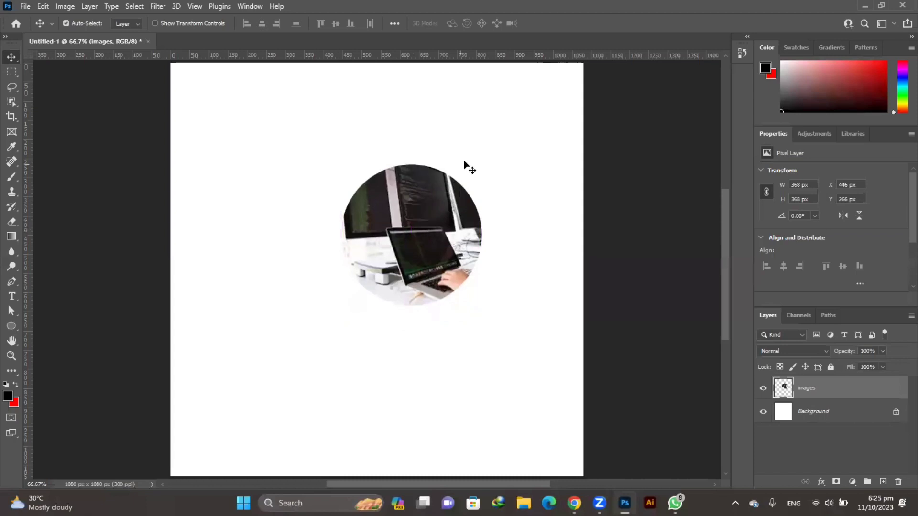
key("ctrl+z")
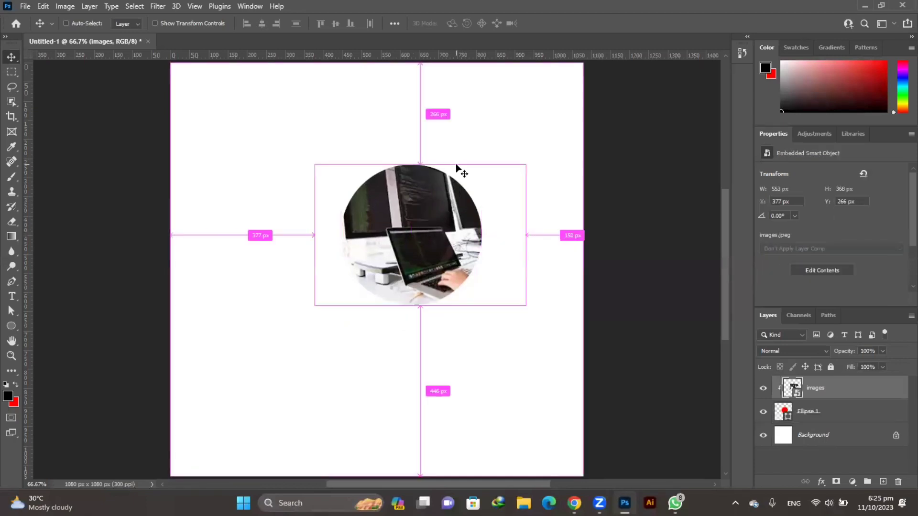
left_click_drag(427, 215, 366, 220)
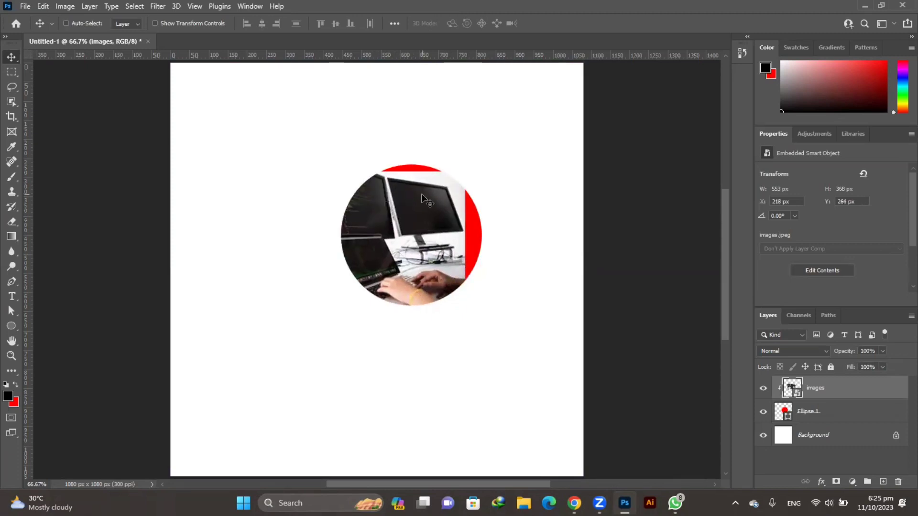
key("ctrl+z")
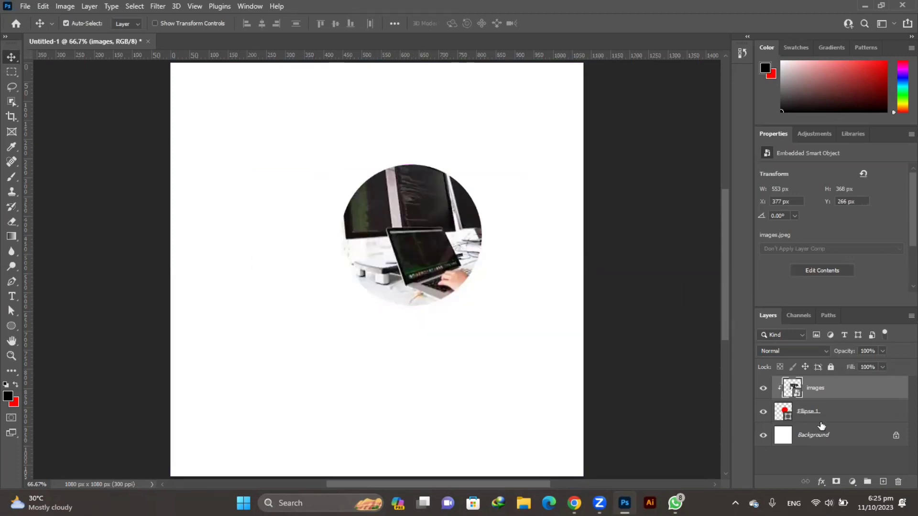
key("ctrl+shift+z")
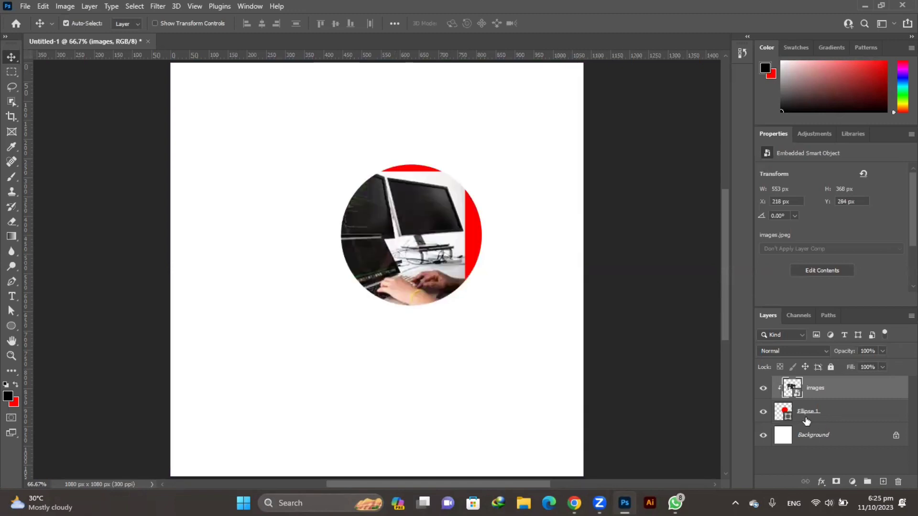
left_click_drag(425, 232, 452, 226)
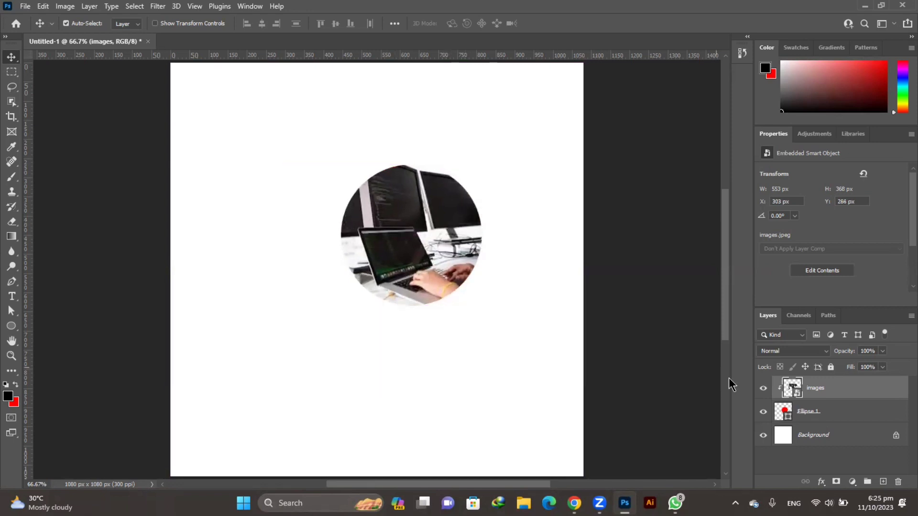
Merge the photo with Ellipse 1 into one 368 × 368 px layer at X 736, Y 71.
left_click(853, 409)
right_click(852, 408)
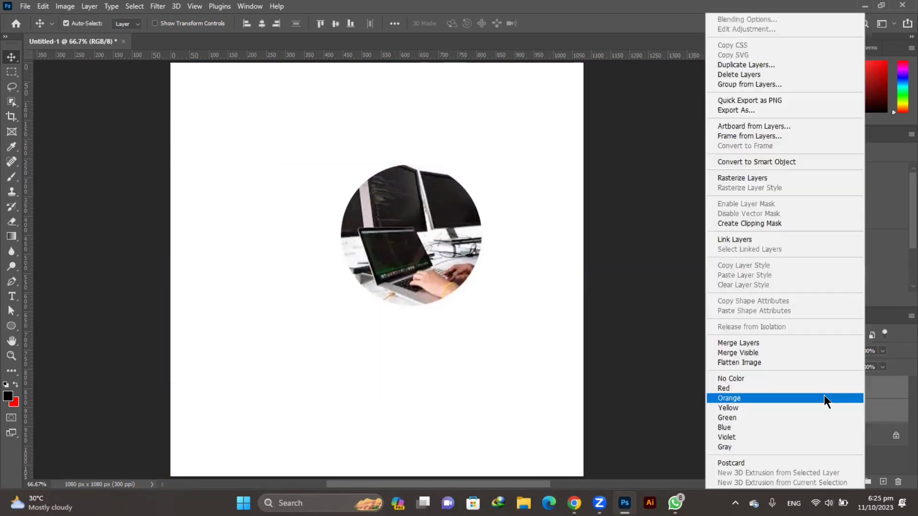
left_click(759, 343)
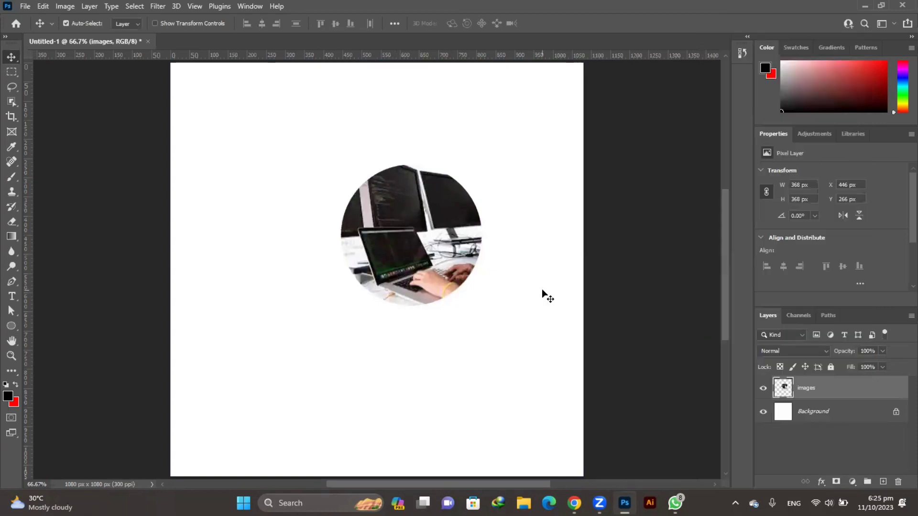
left_click_drag(440, 255, 569, 179)
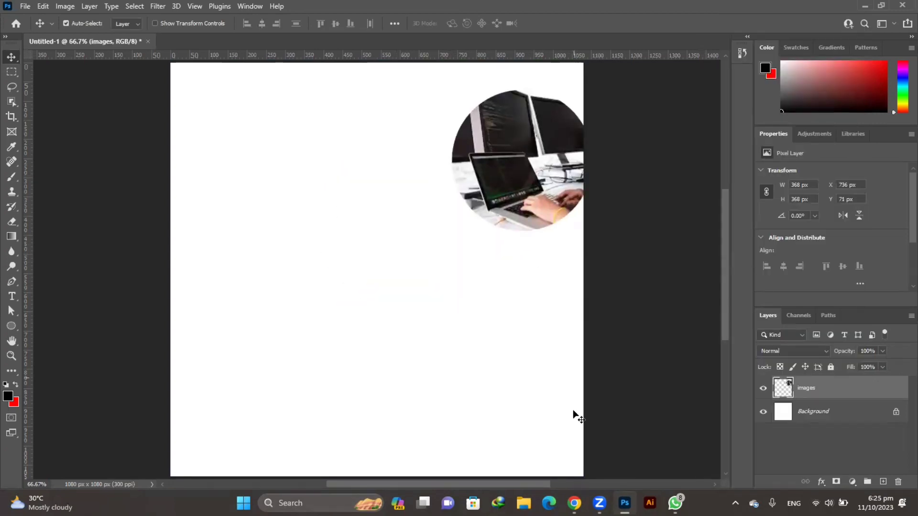
Check the Chrome reference images and move the round photo left on the canvas.
left_click(574, 503)
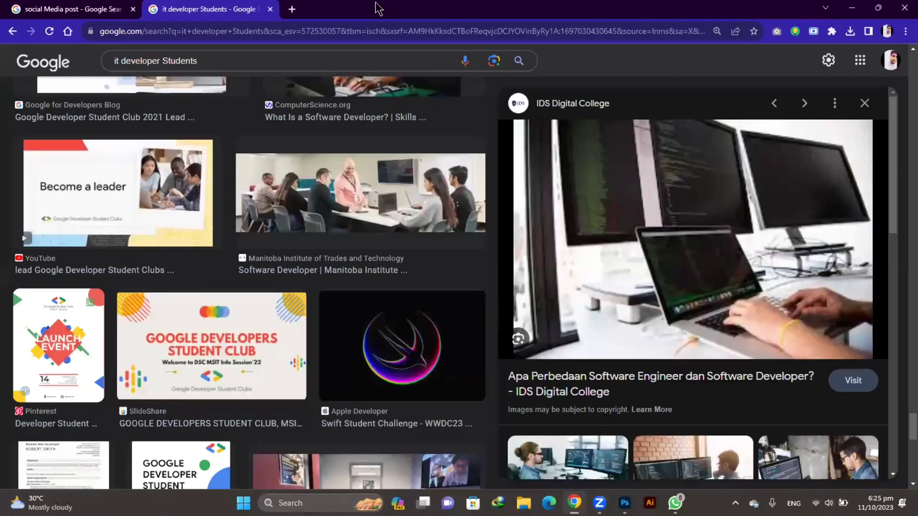
left_click(46, 9)
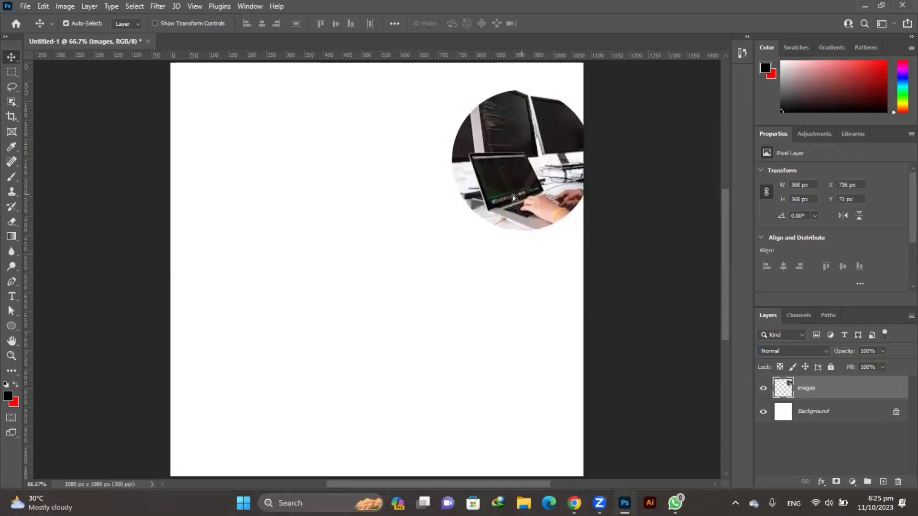
left_click_drag(522, 197, 453, 204)
Create a new 1080 × 1080 Untitled-2, move the round photo into it, and clear Untitled-1.
key("ctrl+n")
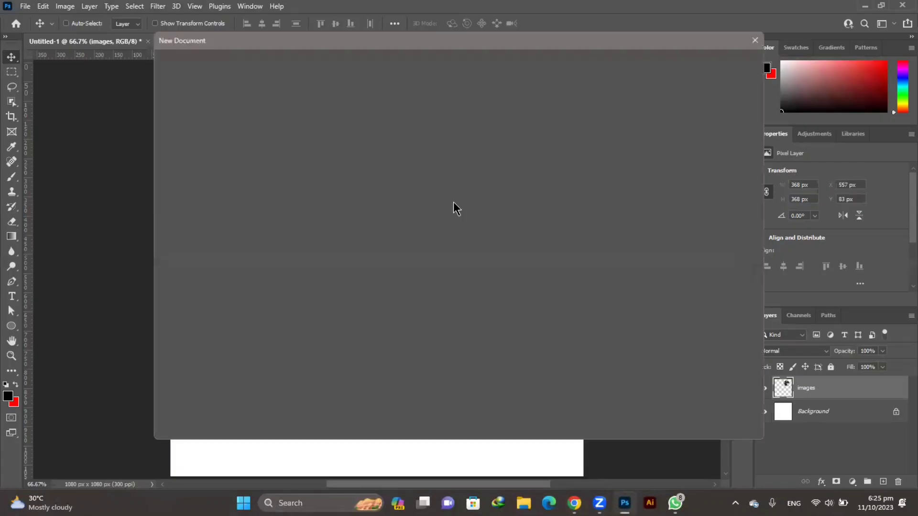
left_click(685, 423)
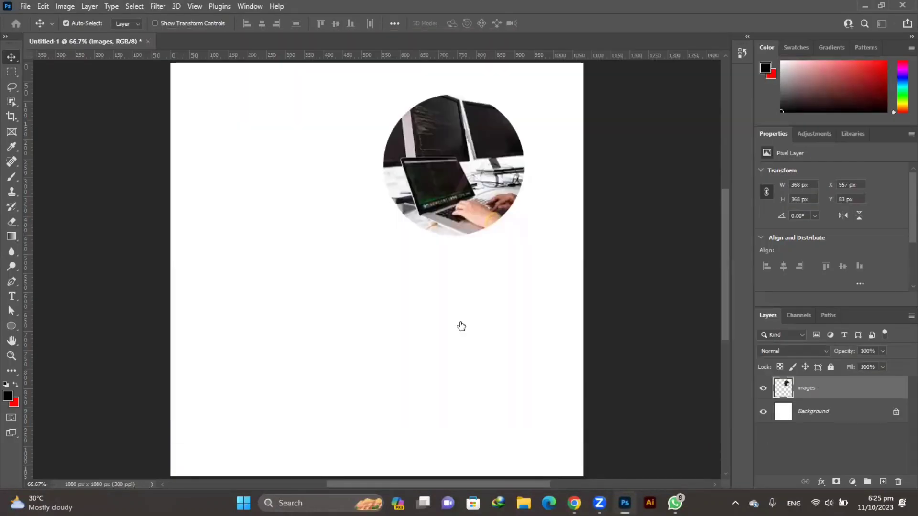
left_click(105, 42)
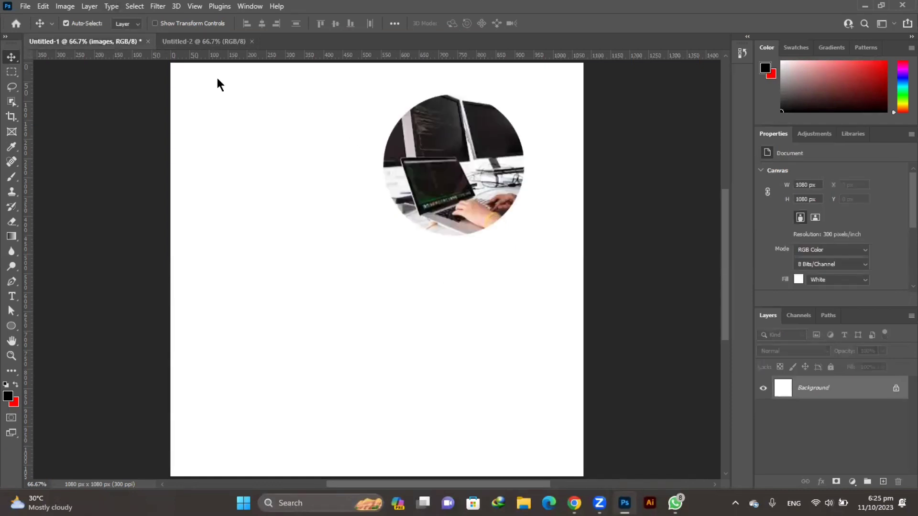
mouse_move(354, 133)
left_mouse_down()
mouse_move(214, 55)
mouse_move(283, 170)
left_mouse_up()
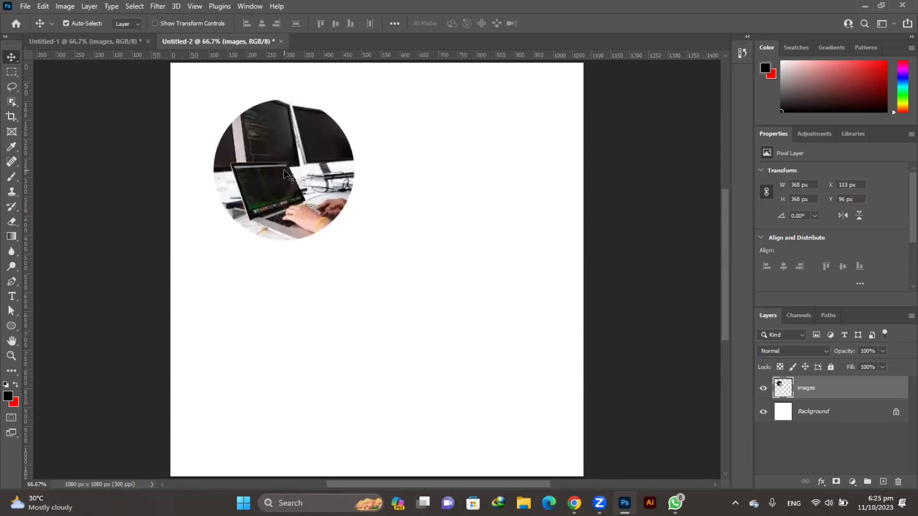
left_click(86, 41)
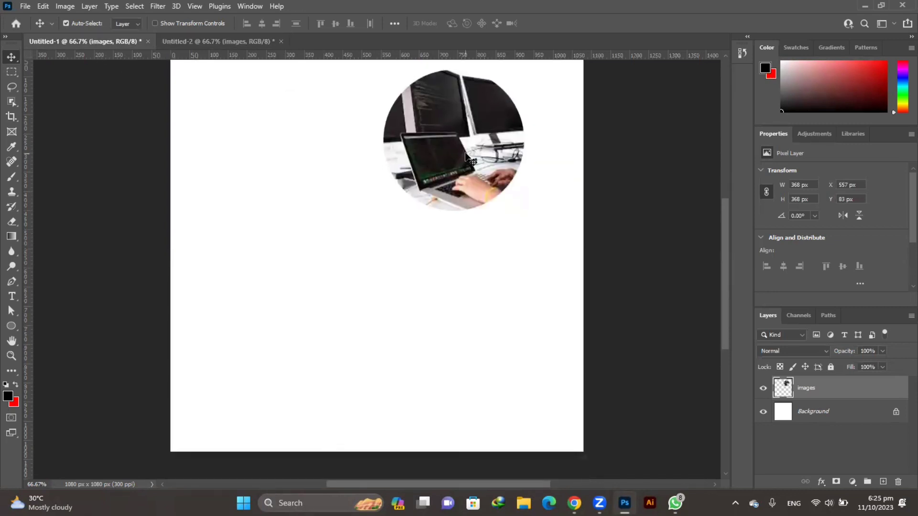
key("ctrl+z")
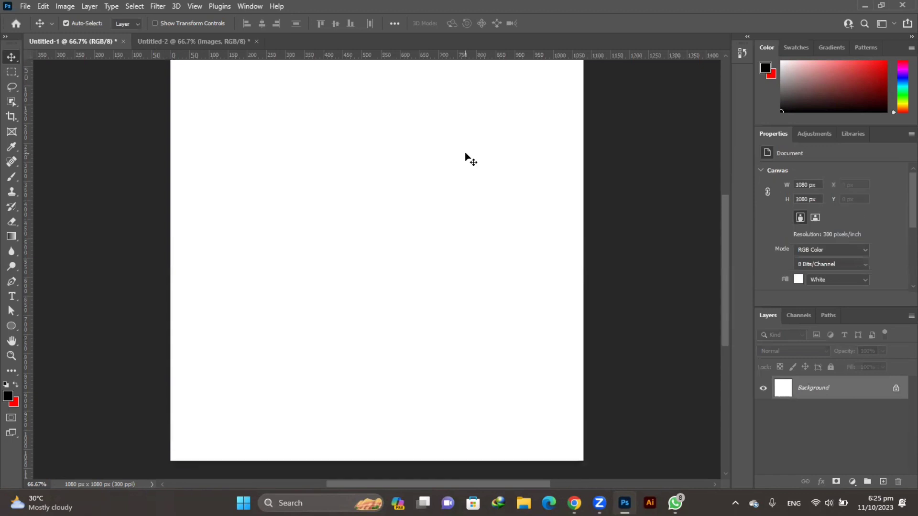
Add a new layer and draw a 720 × 720 px circle on the canvas's right side.
left_click(883, 482)
scroll(569, 308, "up", 1)
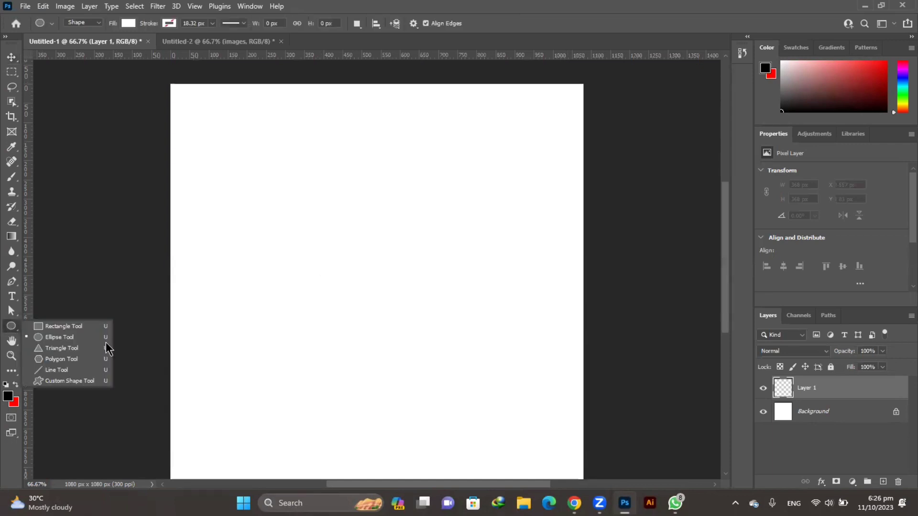
left_click_drag(9, 331, 81, 338)
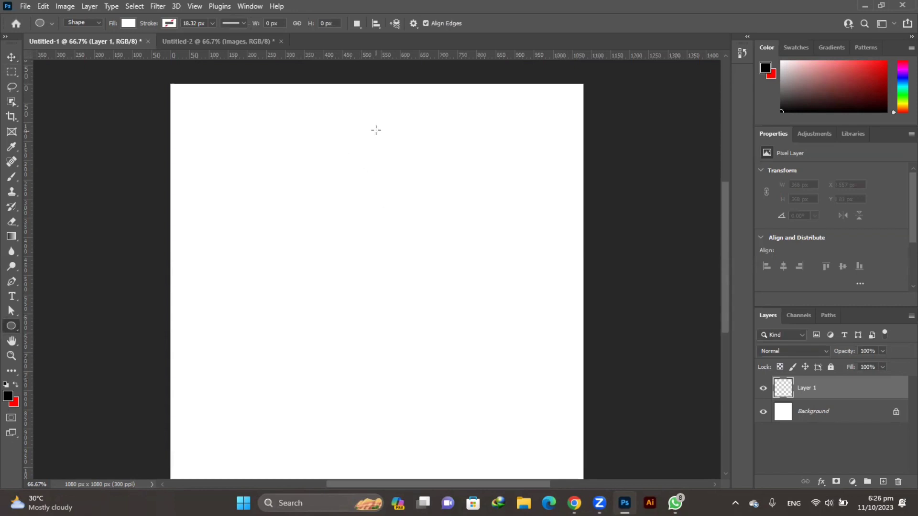
left_click_drag(376, 131, 616, 440)
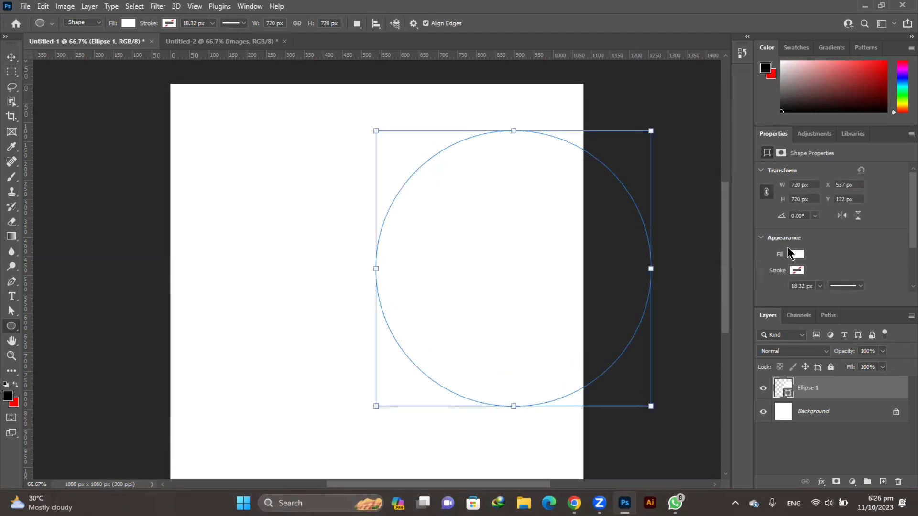
Fill the circle with pale grey-pink #ccc3c3.
left_click(794, 256)
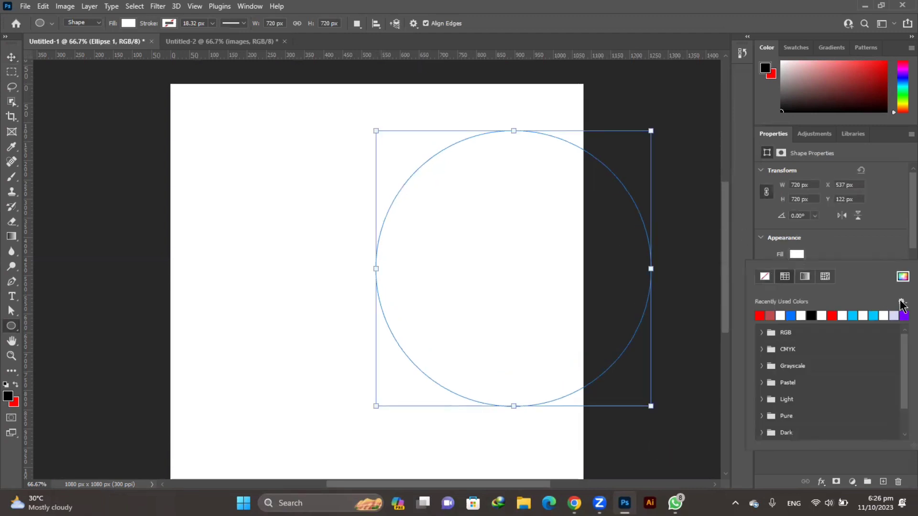
left_click(902, 277)
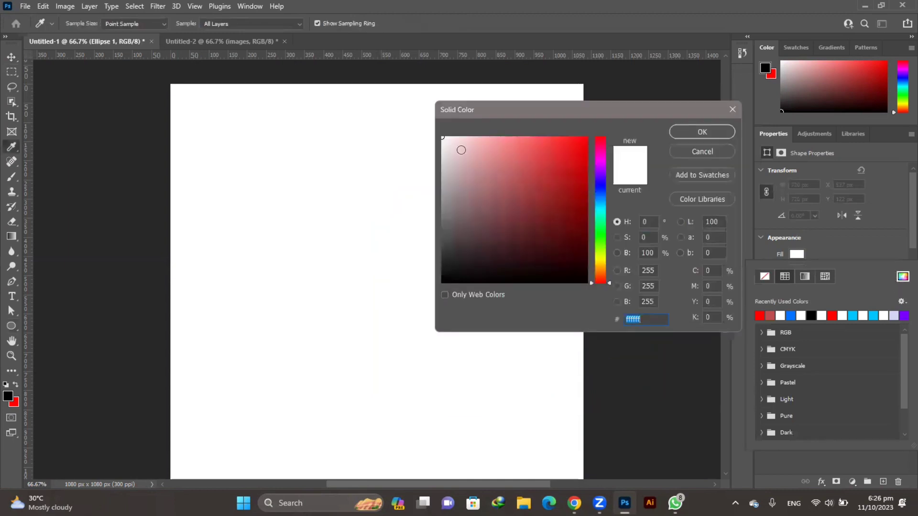
left_click_drag(446, 144, 448, 166)
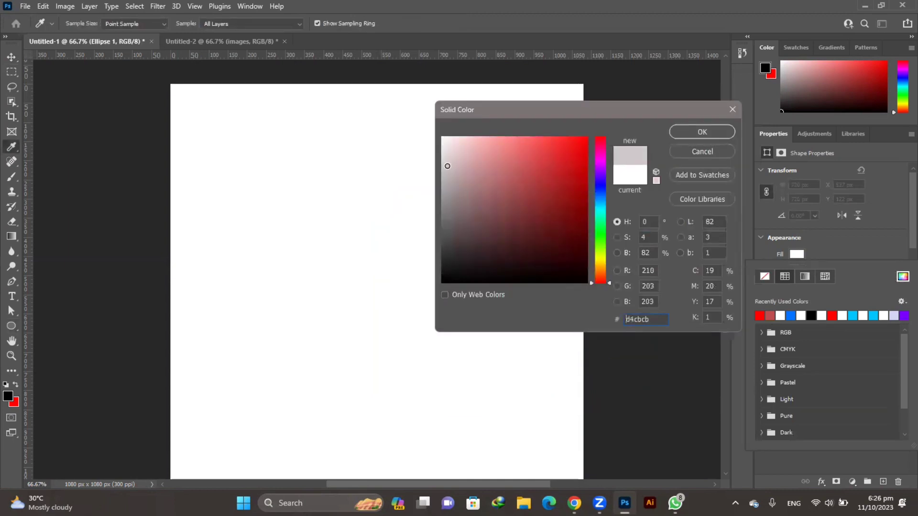
left_click(706, 131)
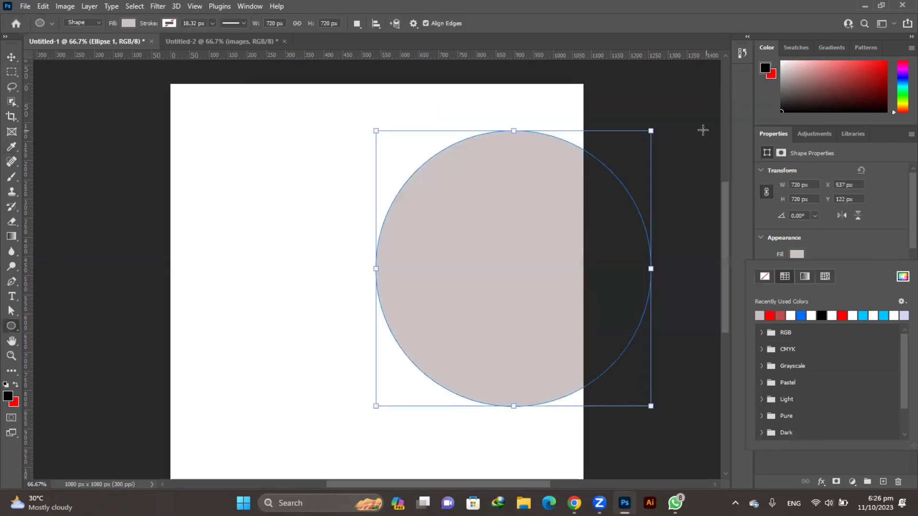
Shift the grey-pink circle left and enlarge it to 783 × 792 px past the right edge.
left_click(18, 57)
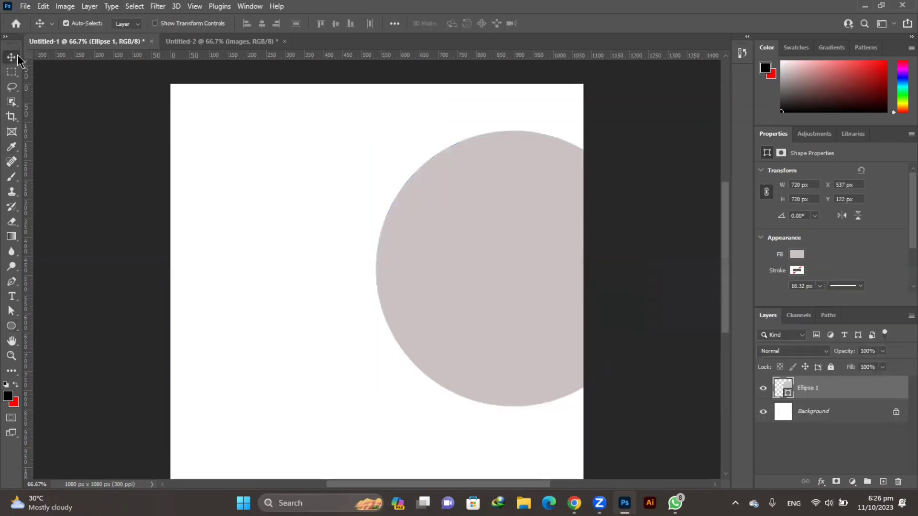
left_click_drag(491, 225, 469, 223)
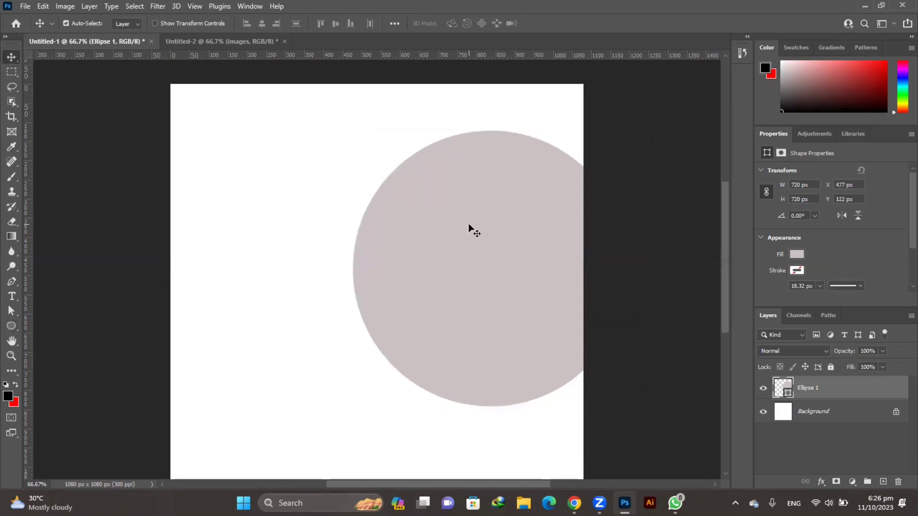
key("ctrl+t")
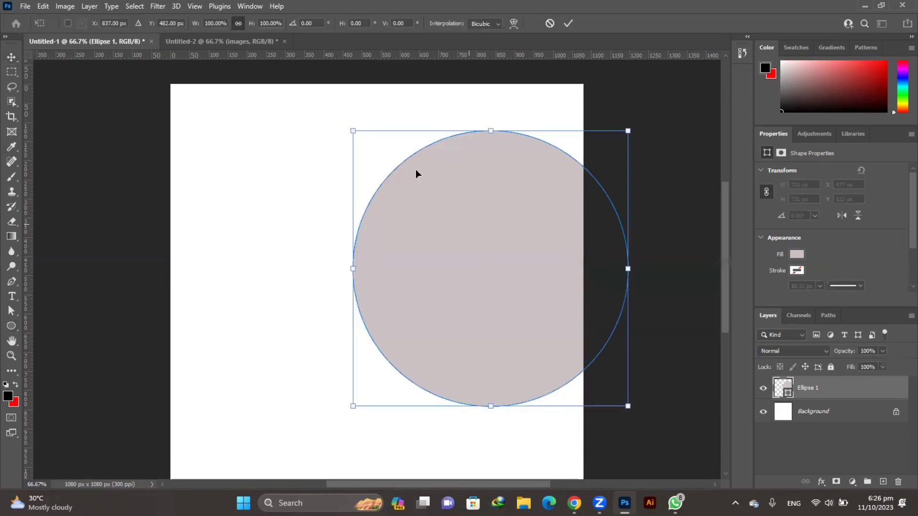
left_click_drag(352, 129, 329, 102)
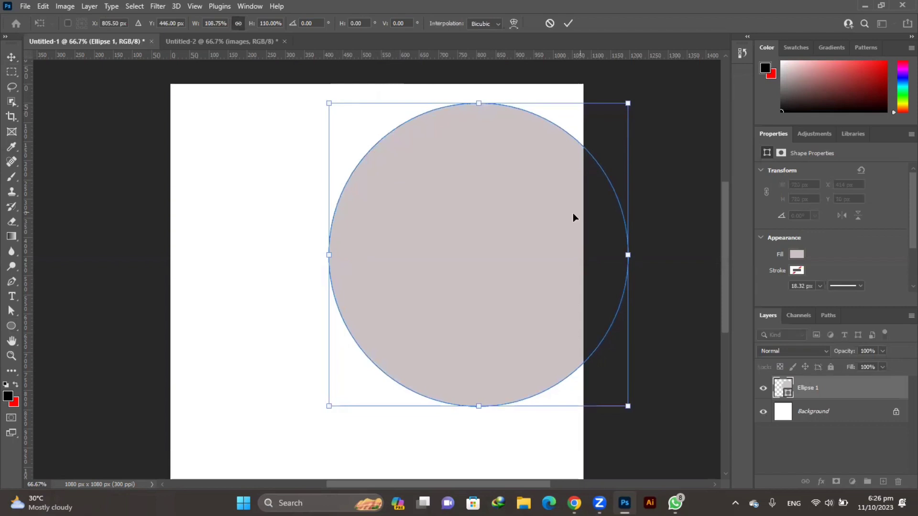
left_click_drag(573, 213, 573, 219)
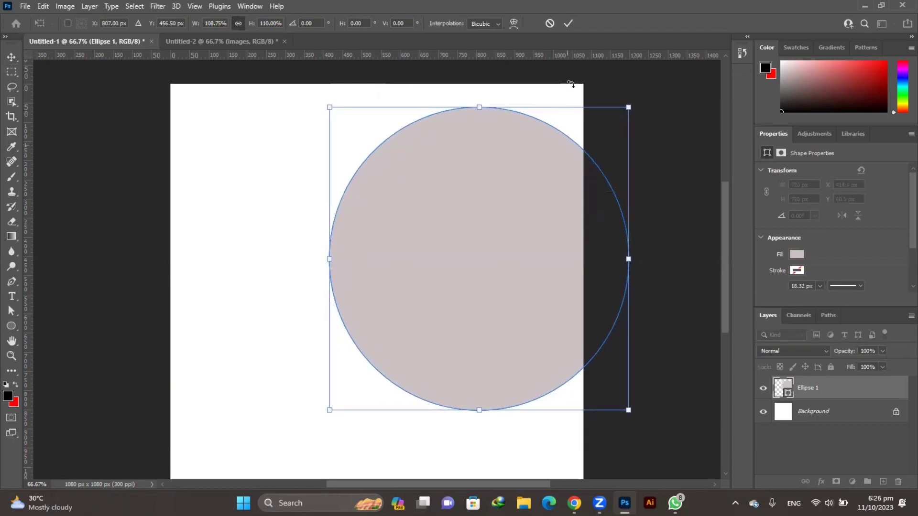
left_click(569, 23)
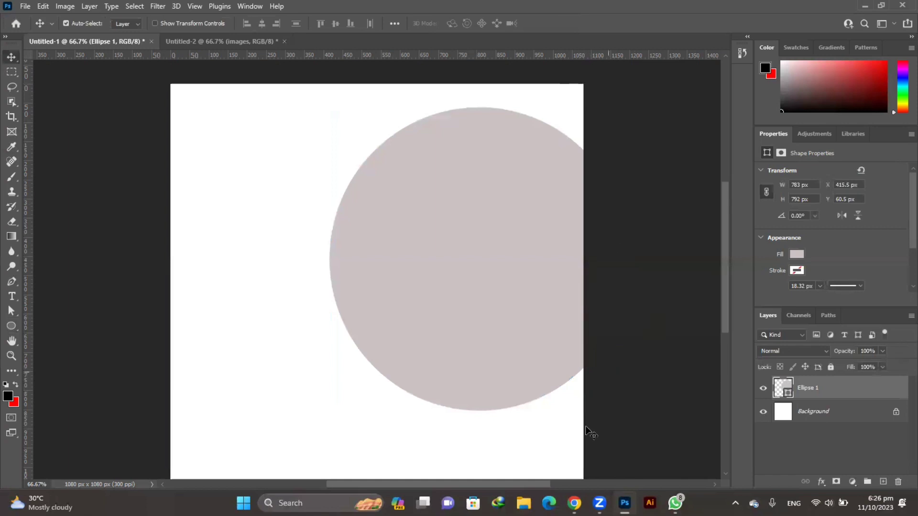
Check the reference design in Chrome, then add an empty Layer 1 above the circle.
left_click(574, 503)
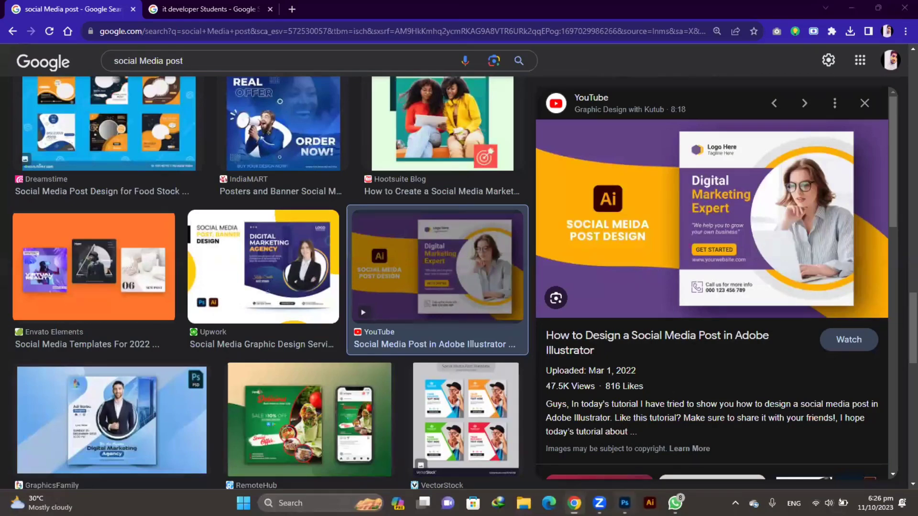
key("alt+Tab")
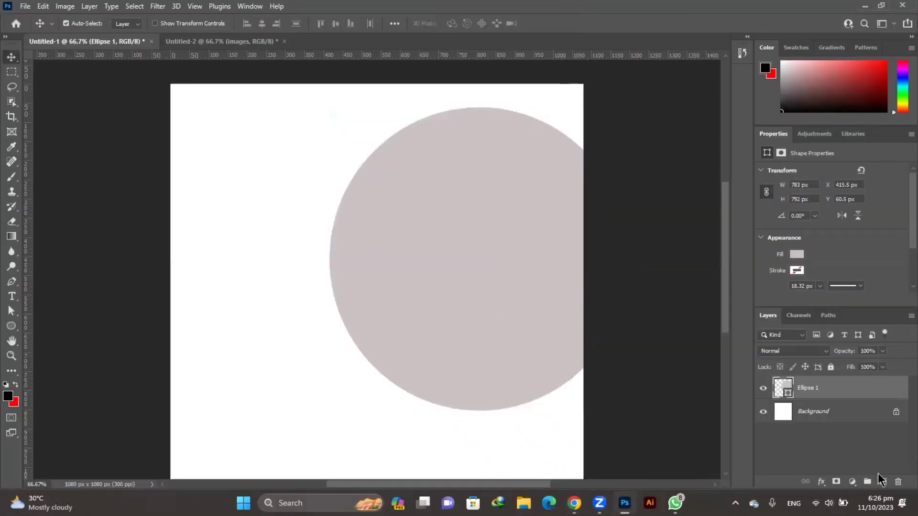
left_click(882, 481)
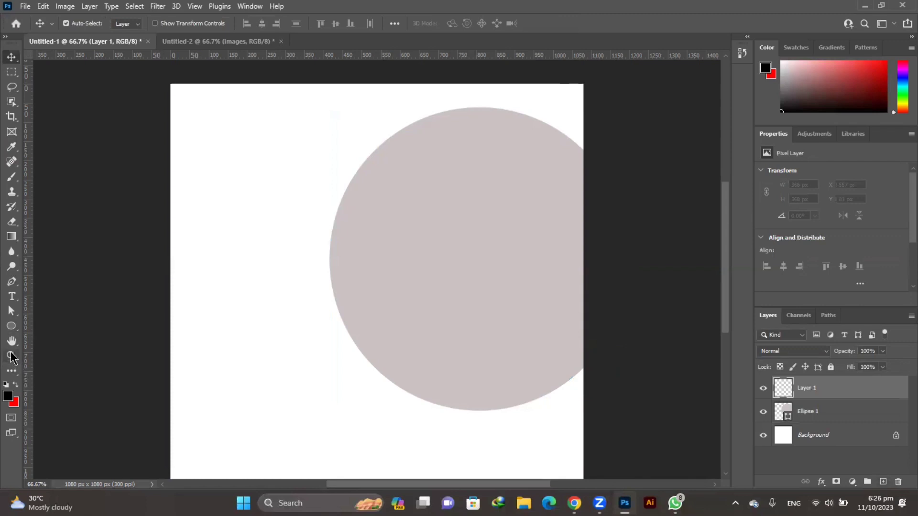
Draw Ellipse 2, a 615 × 615 px circle overlapping the grey-pink circle's right part.
left_click(10, 329)
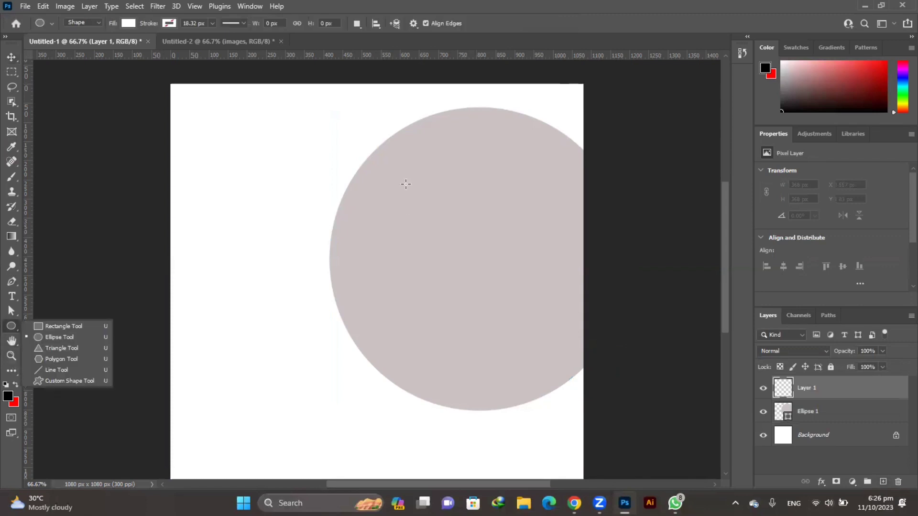
left_click(42, 337)
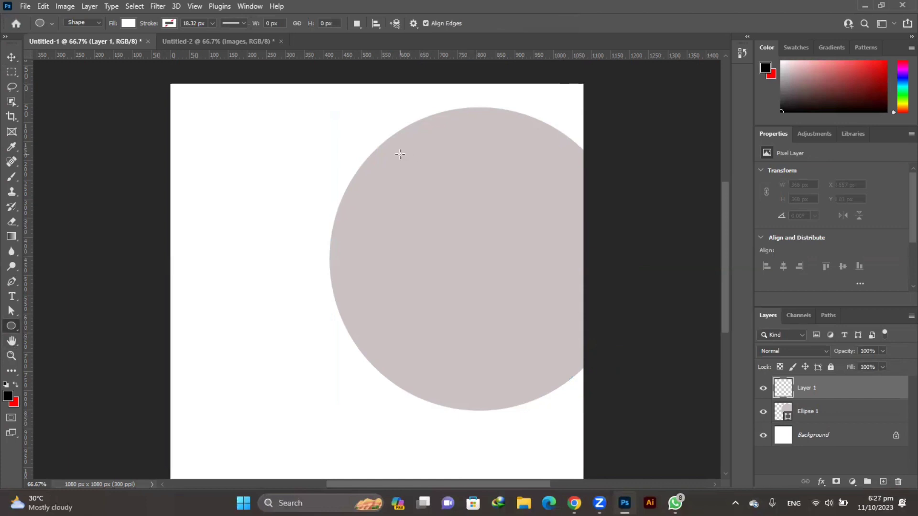
left_click_drag(398, 153, 606, 355)
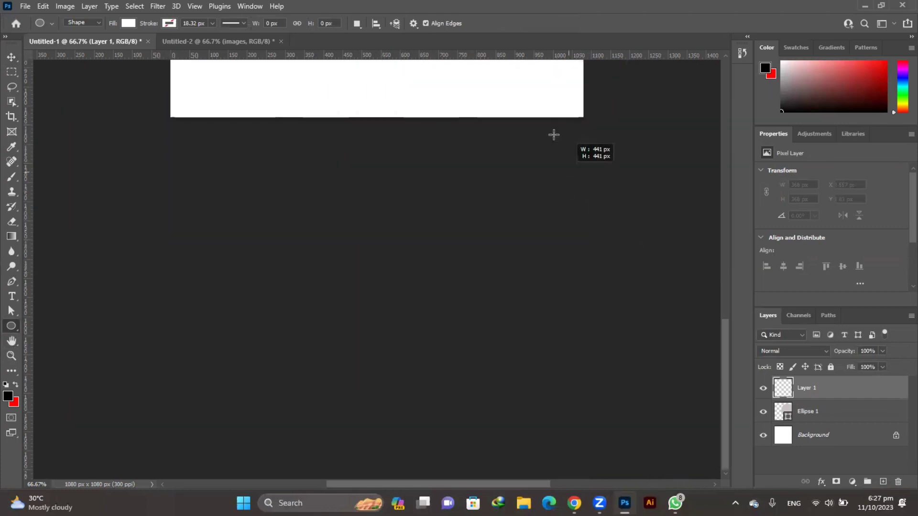
mouse_move(606, 354)
left_mouse_down()
mouse_move(586, 236)
mouse_move(652, 439)
mouse_move(652, 404)
left_mouse_up()
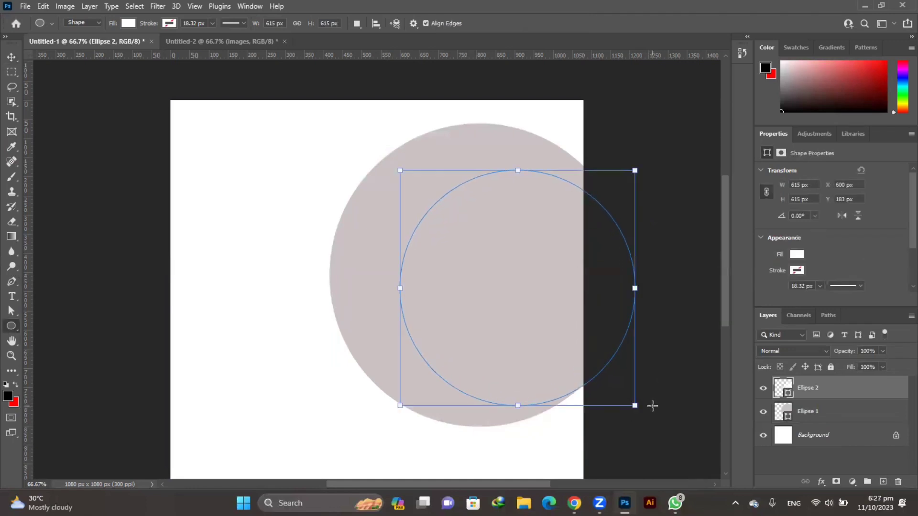
Change Ellipse 2's fill from white to yellow #ffc600.
left_click(797, 255)
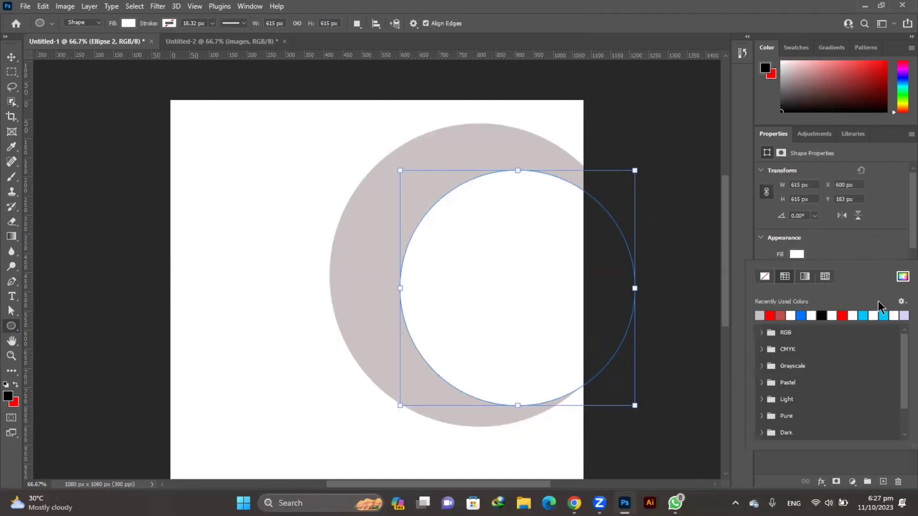
left_click(903, 277)
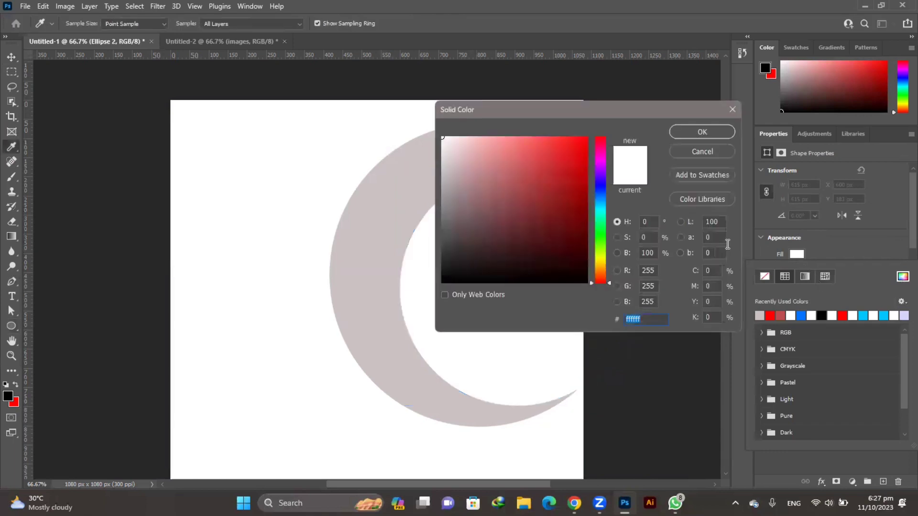
left_click_drag(599, 207, 600, 265)
left_click_drag(568, 181, 628, 77)
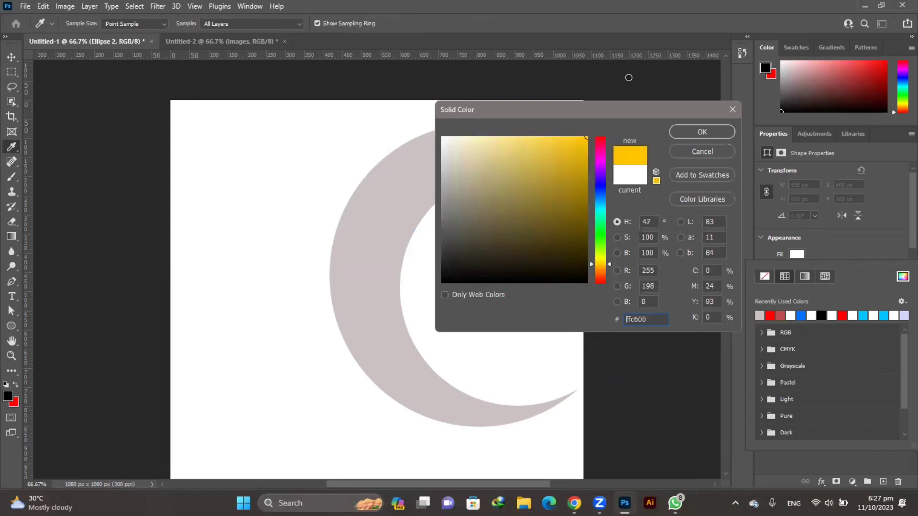
left_click(676, 133)
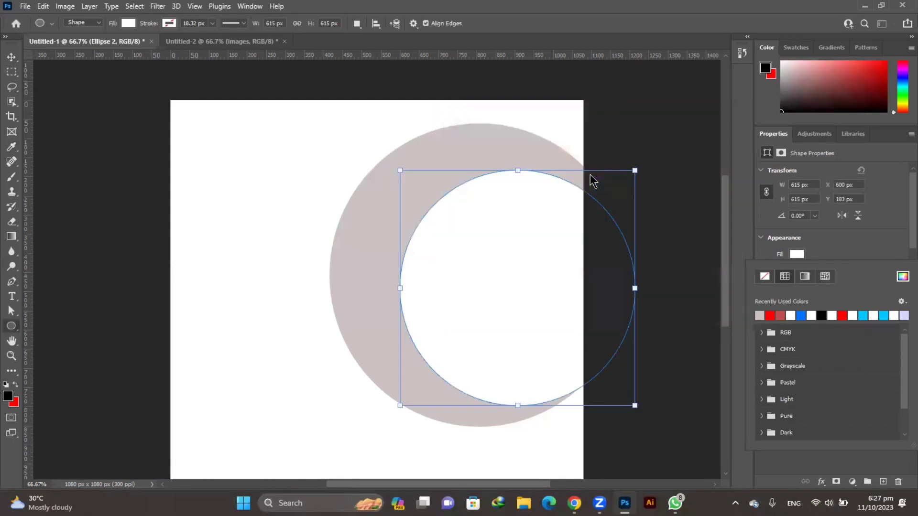
left_click(12, 56)
Enlarge the yellow circle to 675 × 669 px and place it at X 469.5, Y 122.
left_click_drag(490, 262, 457, 245)
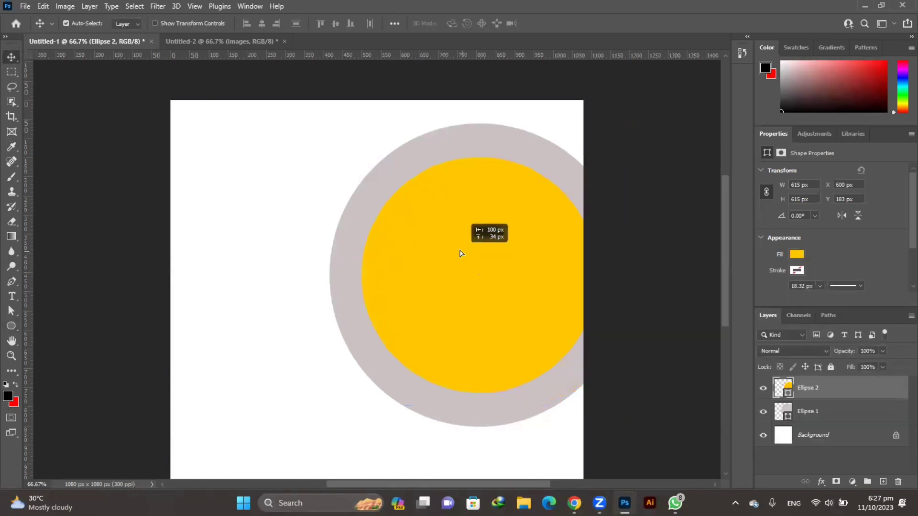
key("ctrl+t")
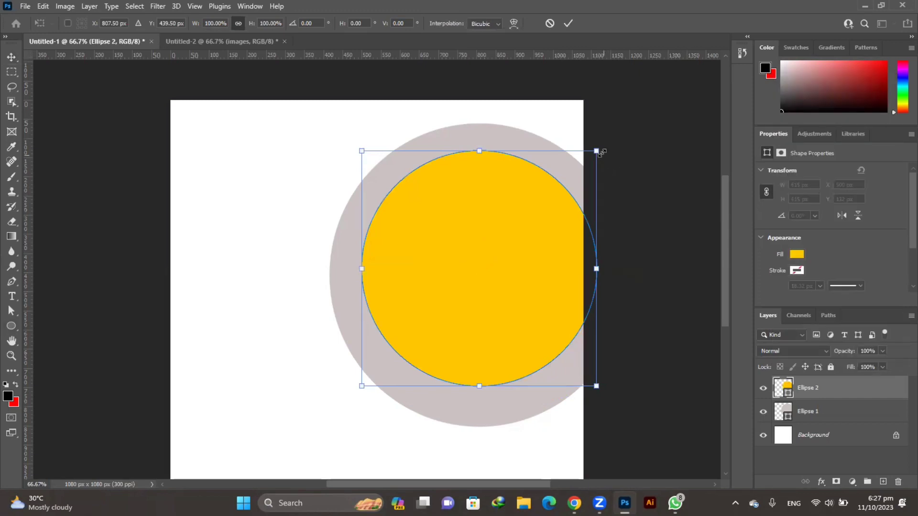
left_click_drag(598, 151, 619, 130)
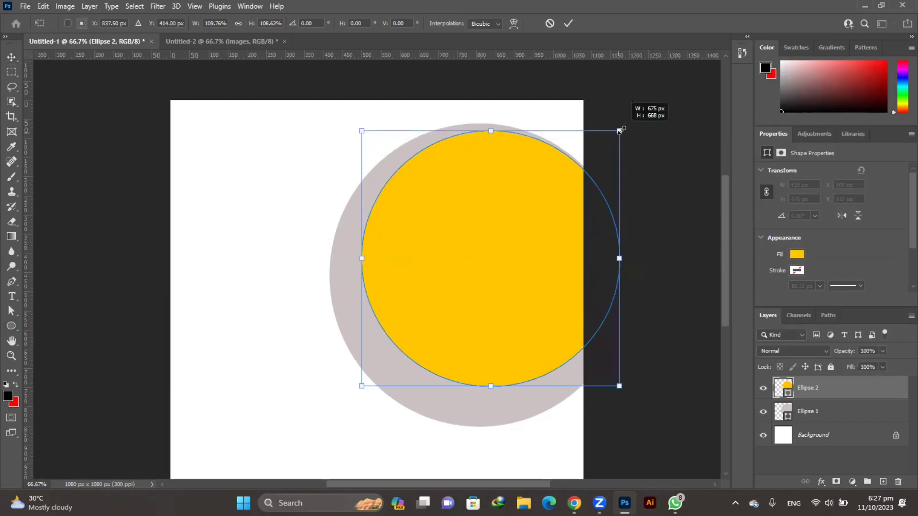
left_click_drag(496, 254, 488, 272)
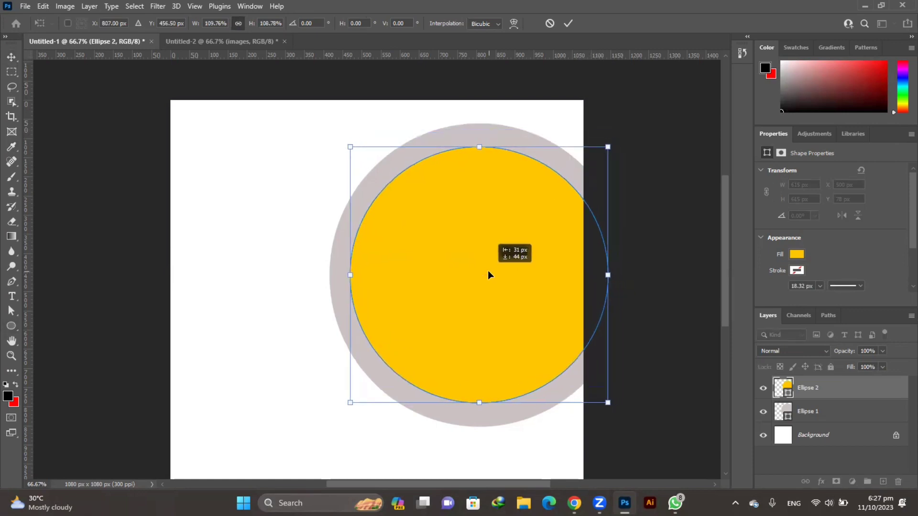
left_click(568, 23)
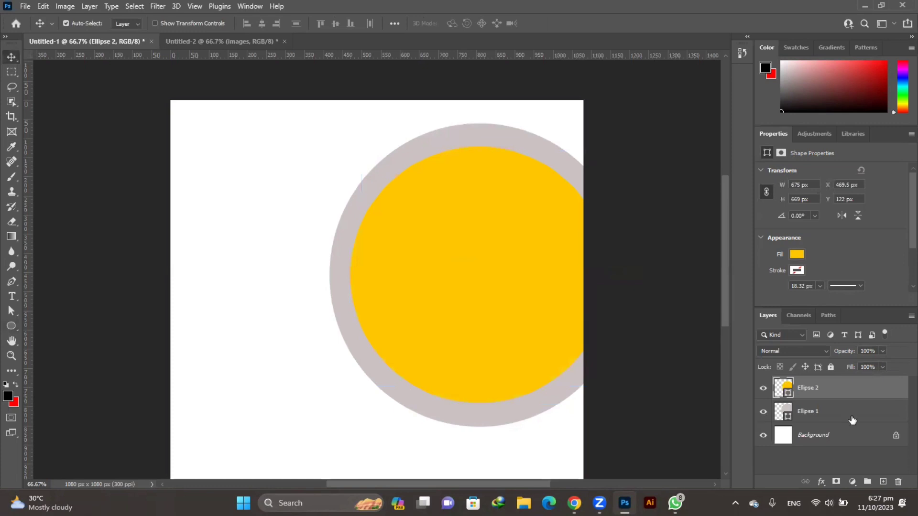
Add a new empty layer, drawing two trial ellipses at the page's left and undoing both.
left_click(883, 483)
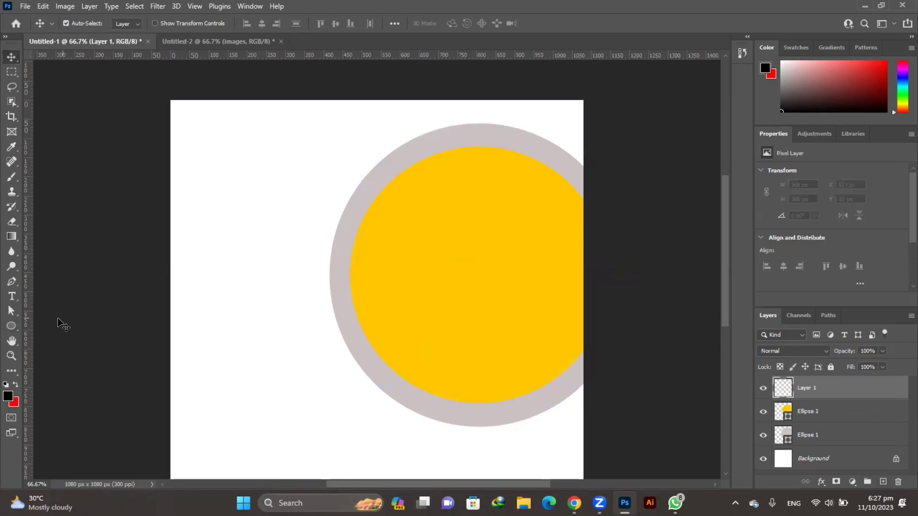
left_click(7, 327)
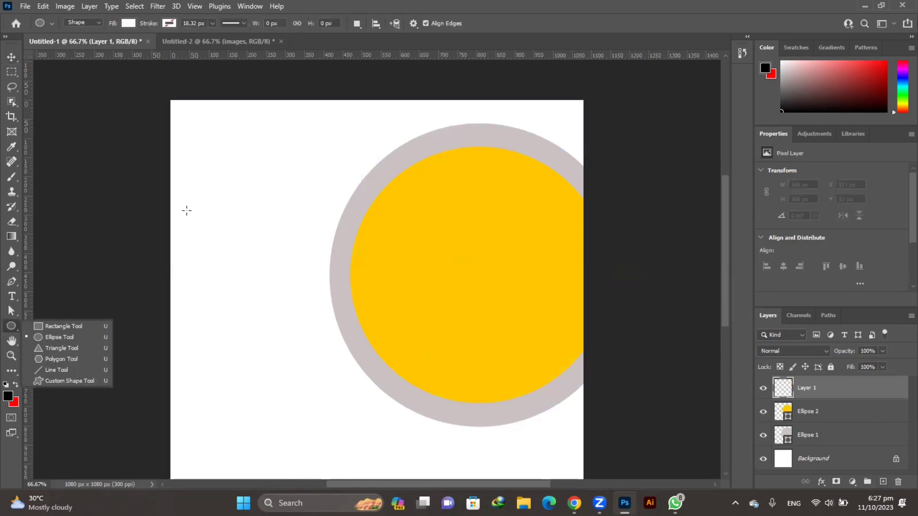
left_click(74, 339)
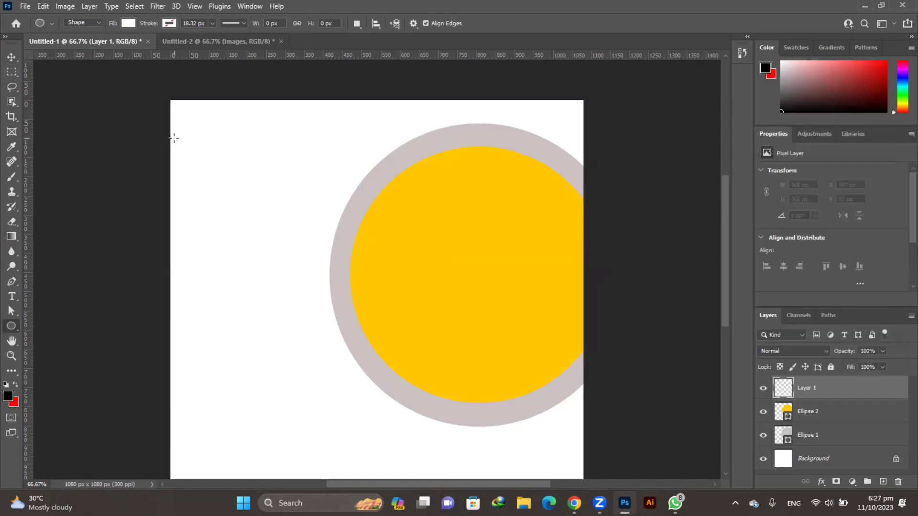
left_click_drag(177, 138, 269, 234)
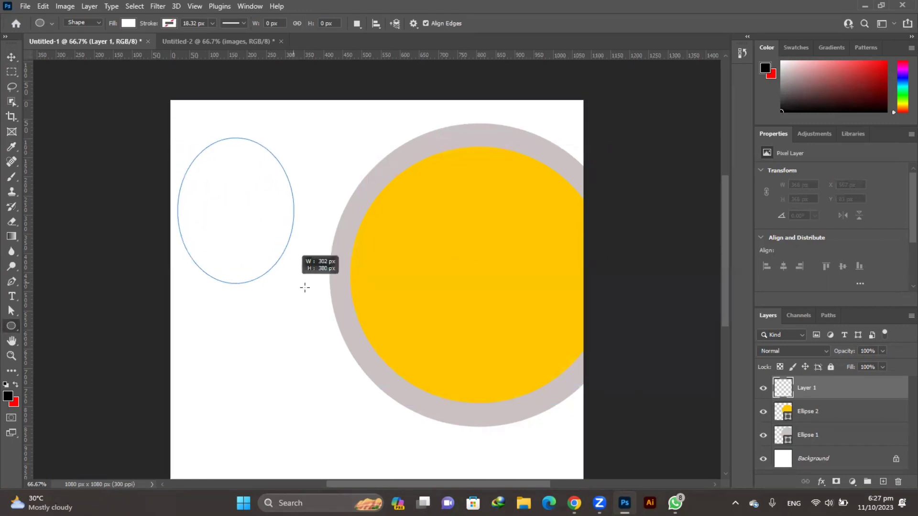
mouse_move(269, 235)
left_mouse_down()
mouse_move(288, 271)
mouse_move(250, 274)
mouse_move(316, 194)
mouse_move(322, 363)
left_mouse_up()
key("ctrl+z")
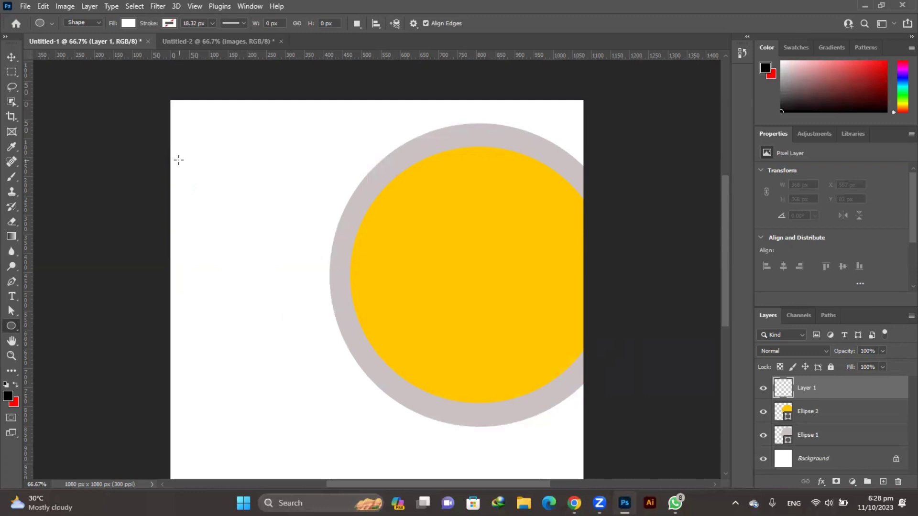
mouse_move(179, 160)
left_mouse_down()
mouse_move(347, 392)
mouse_move(322, 386)
mouse_move(363, 440)
left_mouse_up()
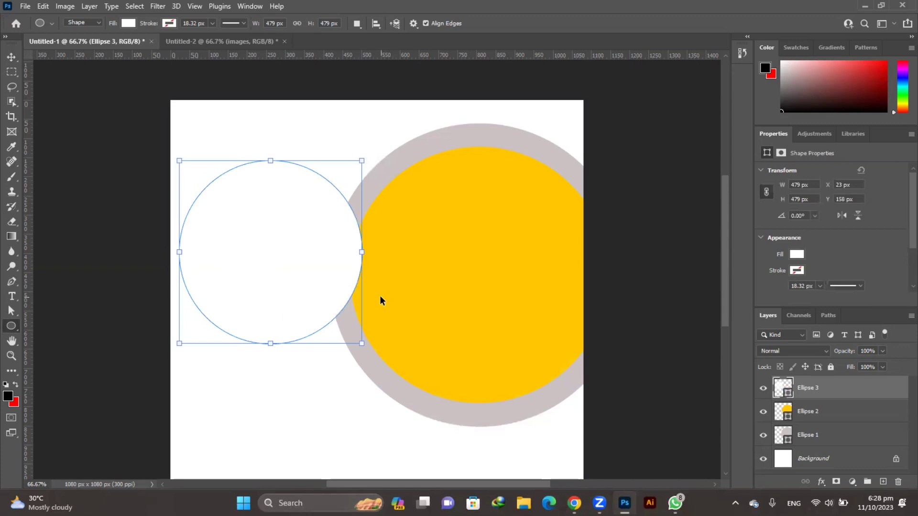
key("ctrl+z")
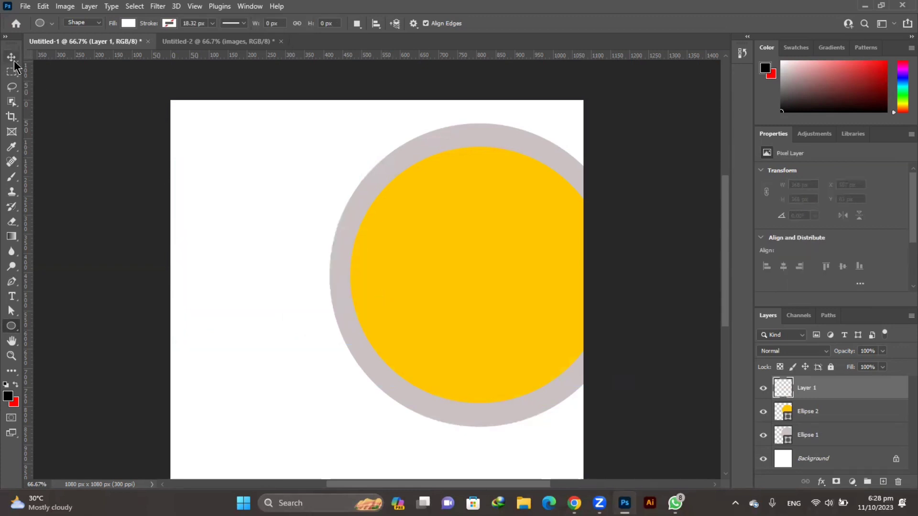
left_click(12, 56)
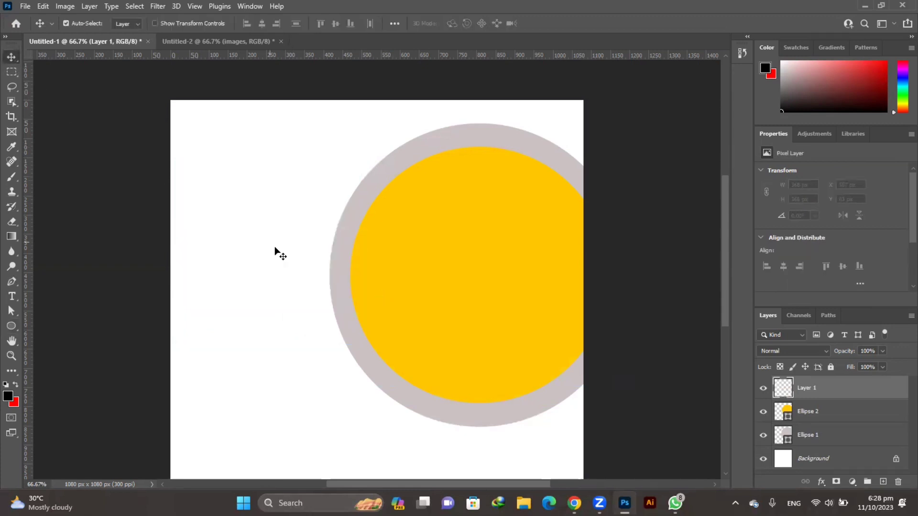
left_click(575, 503)
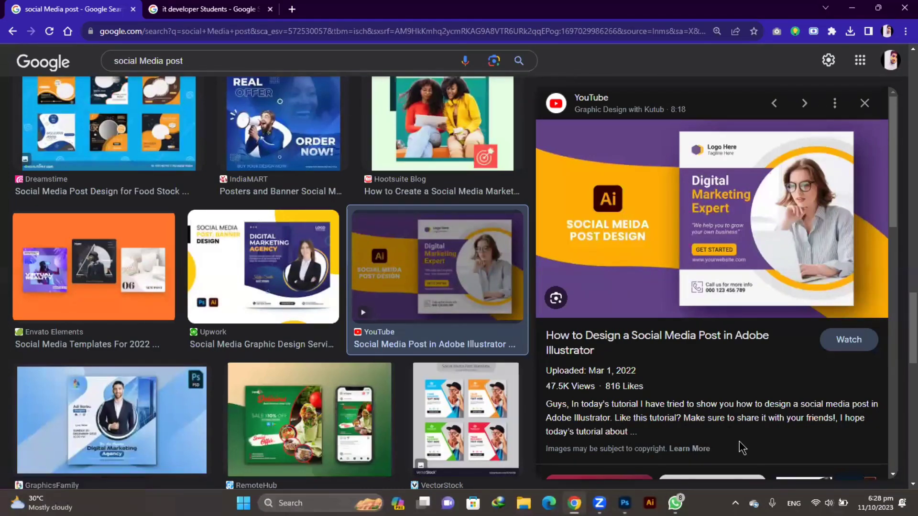
left_click(625, 503)
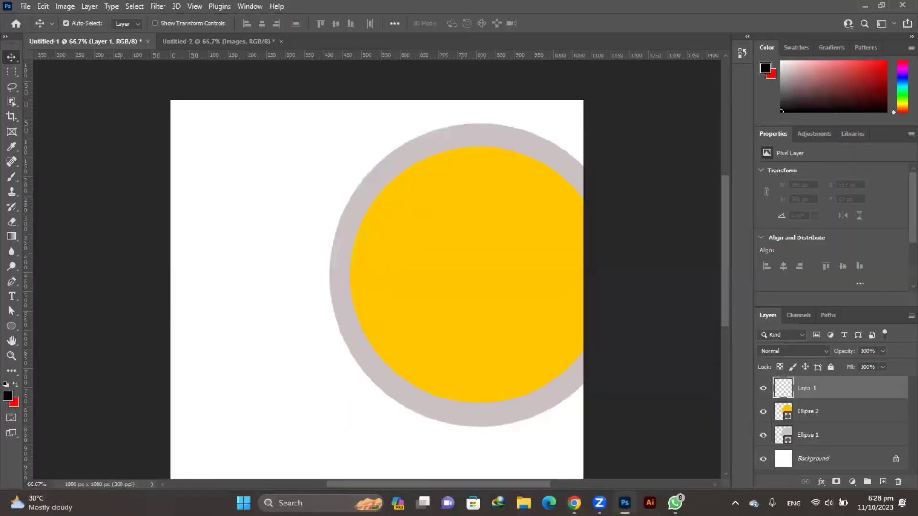
Delete the extra Layer 2 and draw a wide rectangle band across the lower canvas.
left_click(883, 483)
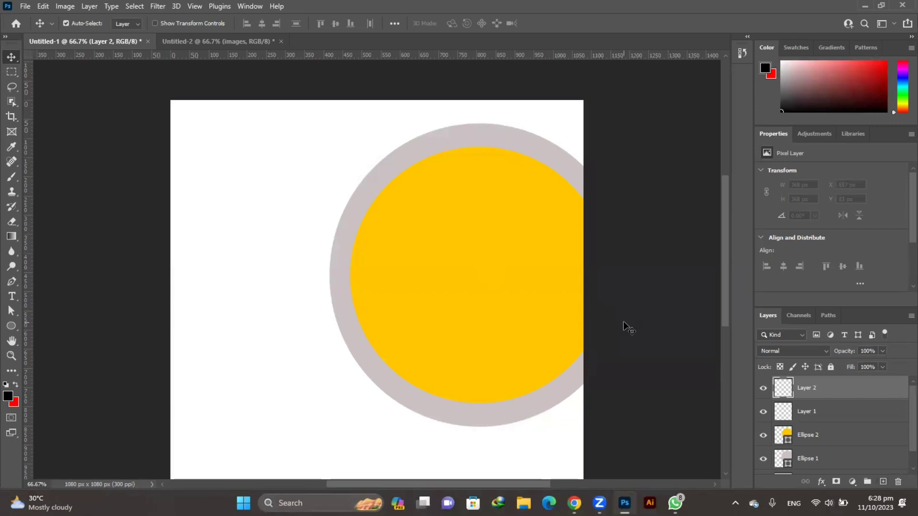
left_click(835, 414)
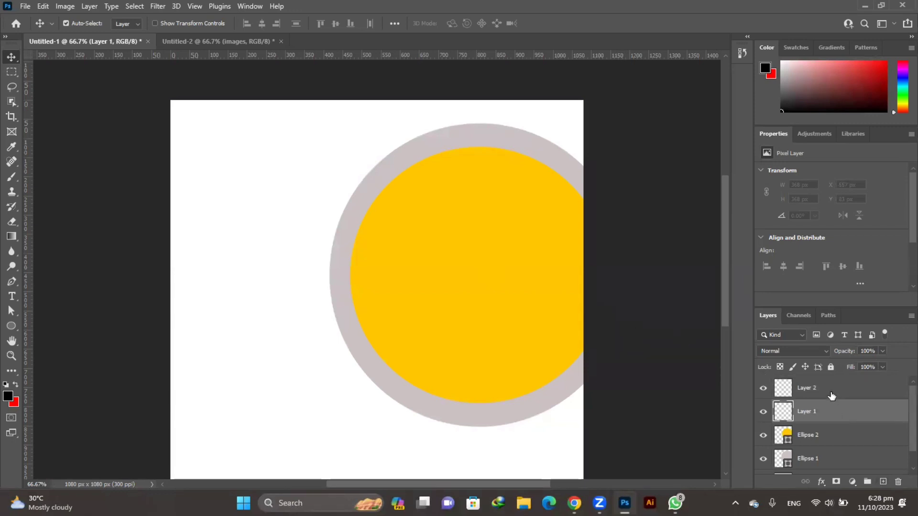
left_click(832, 396)
key("Delete")
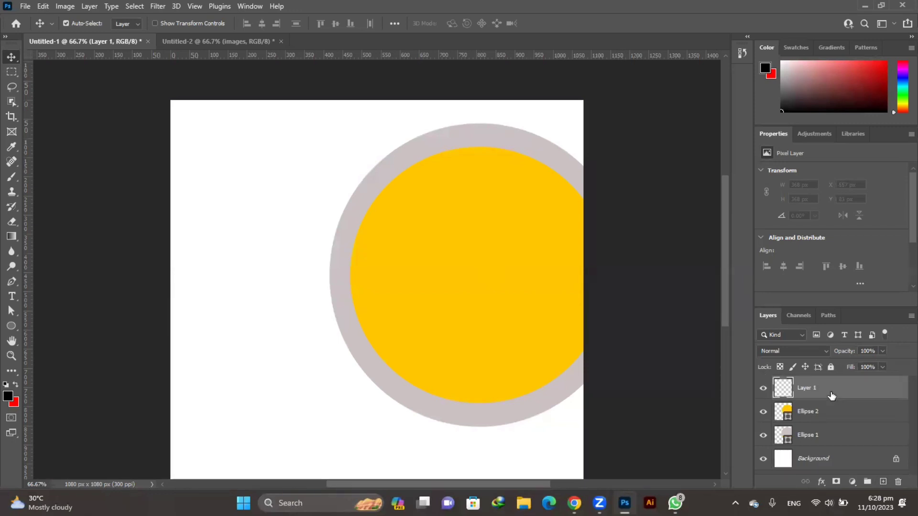
left_click(12, 324)
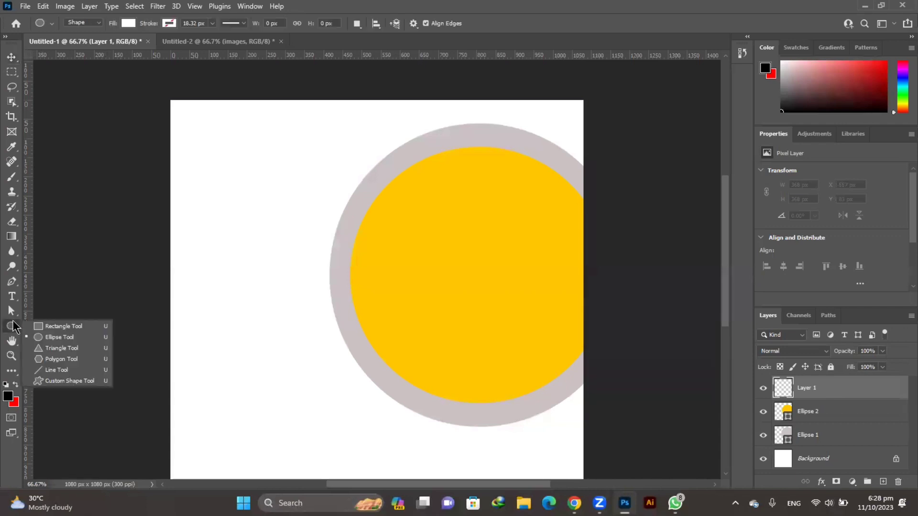
left_click(35, 327)
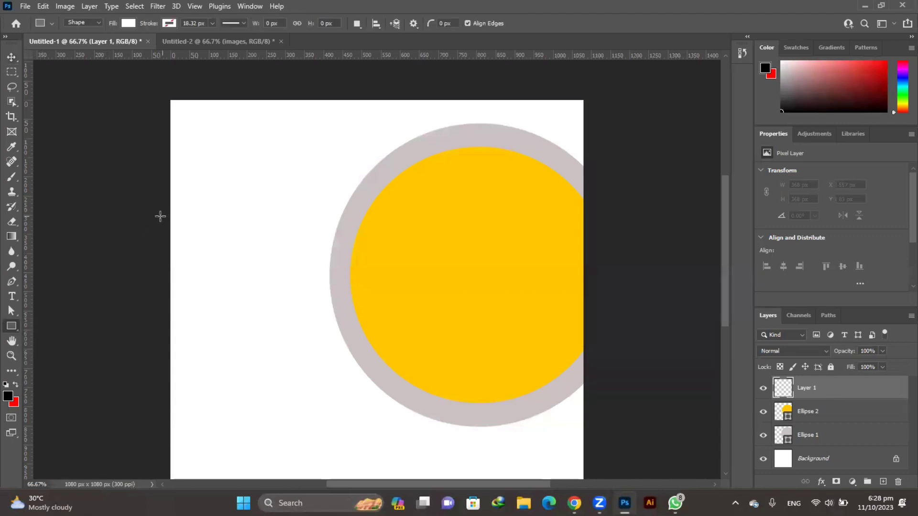
mouse_move(148, 205)
left_mouse_down()
mouse_move(530, 392)
mouse_move(648, 409)
mouse_move(654, 427)
left_mouse_up()
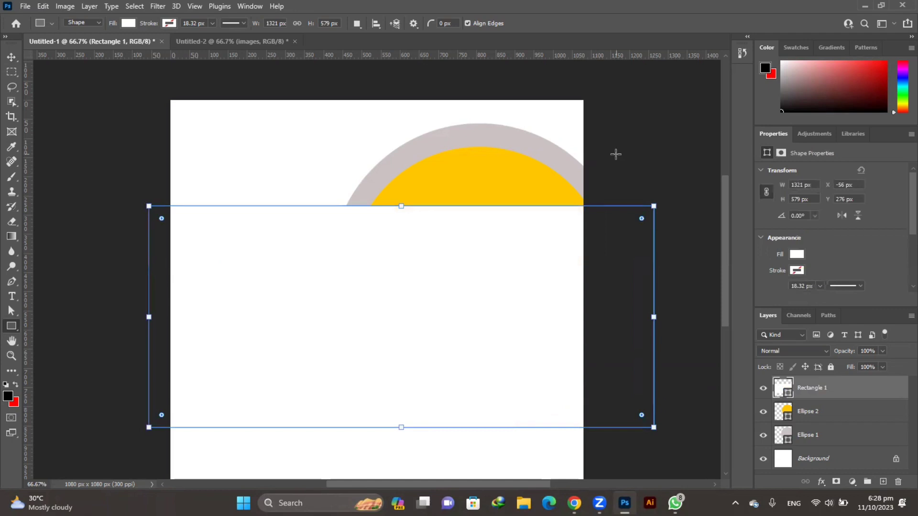
Fill the 1321 × 579 px band with purple #7e00ff.
left_click(797, 255)
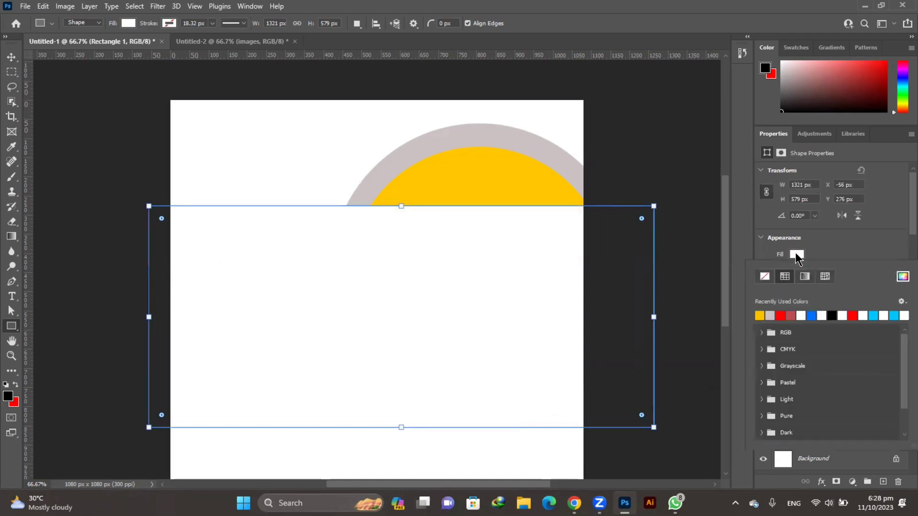
left_click(902, 277)
left_click_drag(593, 209, 619, 84)
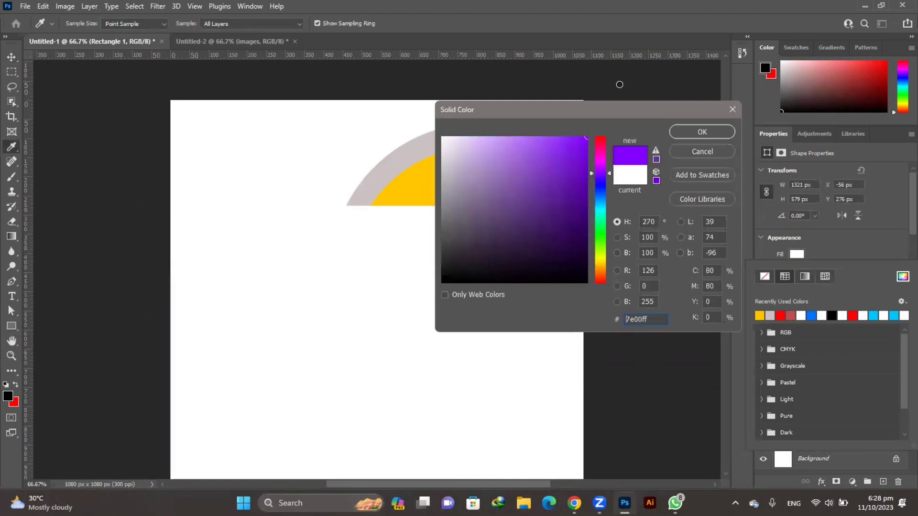
left_click(709, 126)
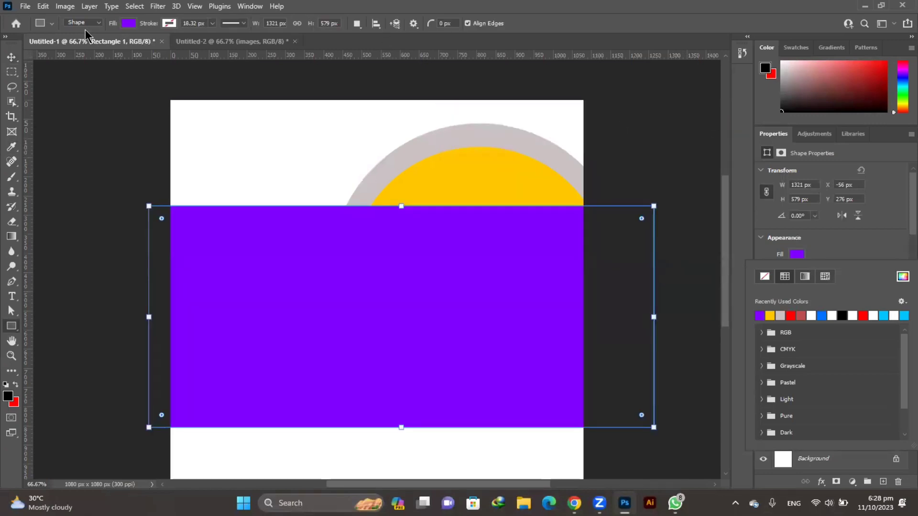
key("Return")
Raise the purple band, then nudge the yellow and grey circles down slightly.
key("v")
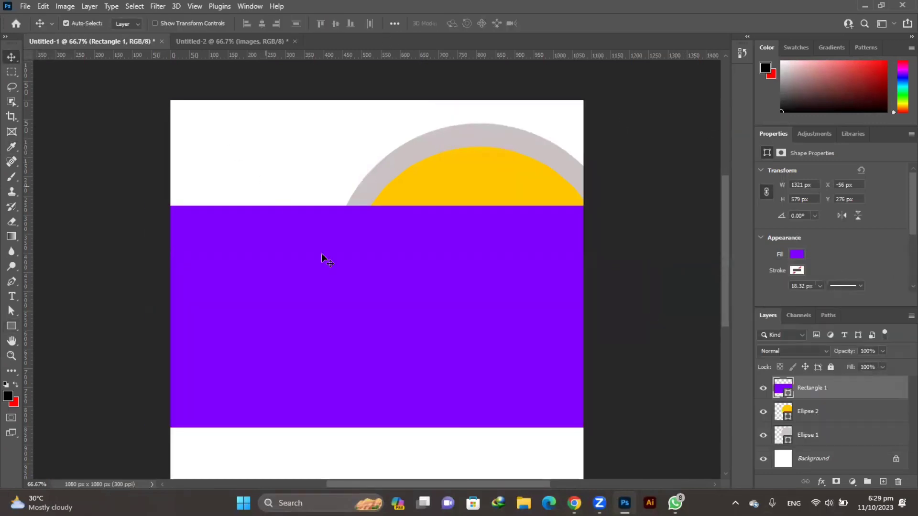
left_click_drag(326, 269, 326, 245)
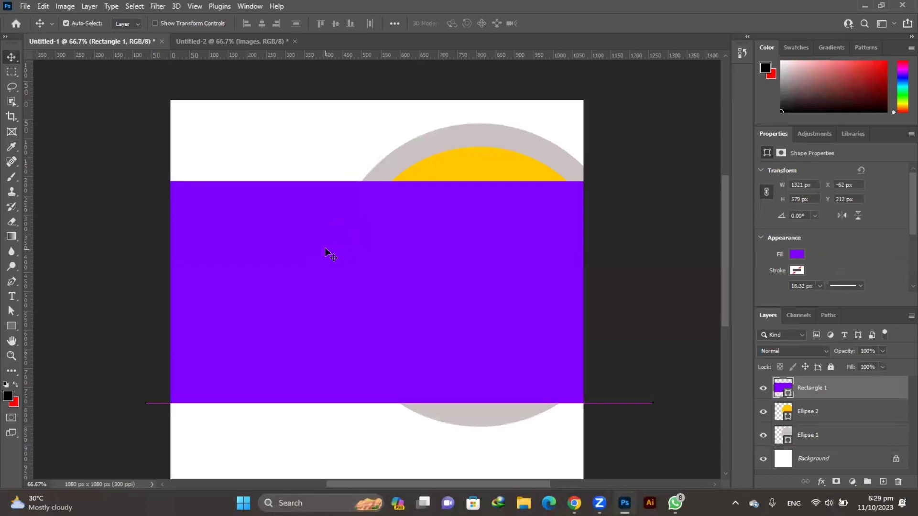
left_click(460, 169)
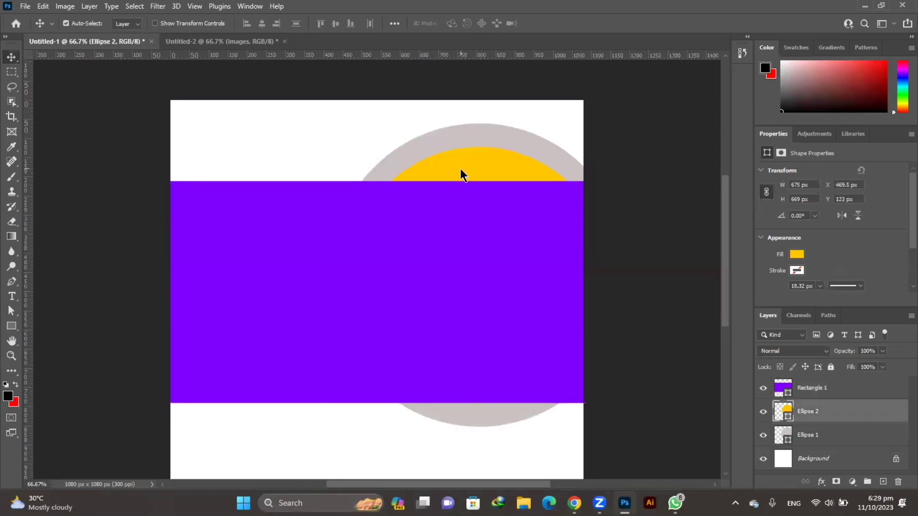
key("Down")
key("Down")
key("Down")
key("Down")
key("Down")
key("Down")
key("Down")
left_click(489, 144)
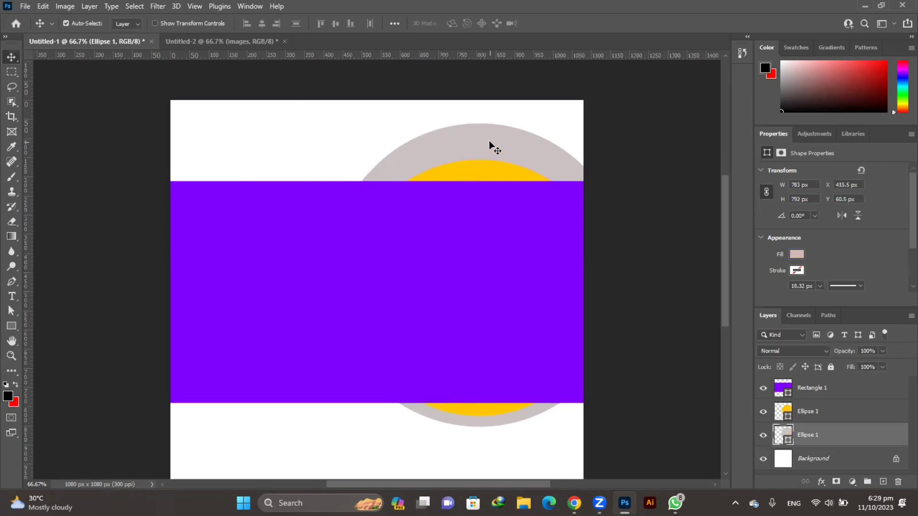
key("Down")
key("Down")
key("Down")
key("Down")
key("Down")
key("Down")
key("Down")
key("Down")
key("Down")
key("Down")
key("Down")
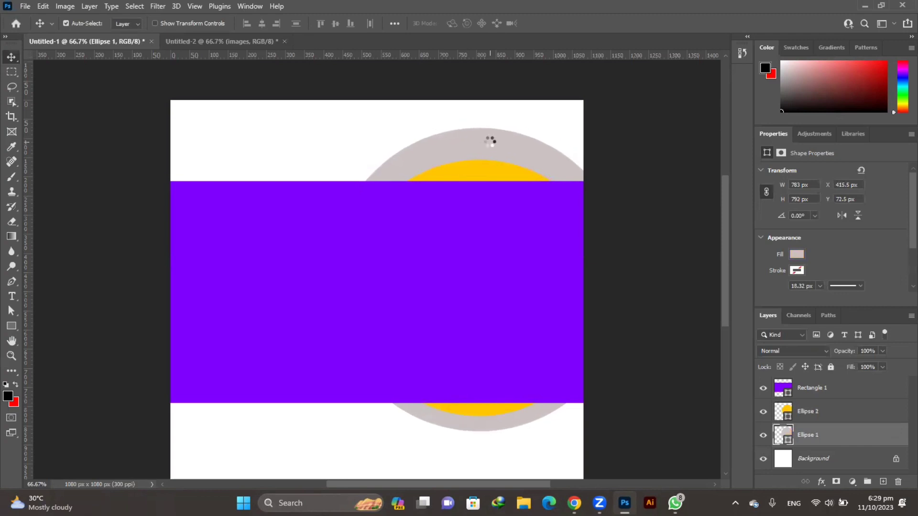
key("Down")
key("Down")
key("Down")
key("Down")
key("Down")
key("Down")
key("Down")
key("Down")
key("Down")
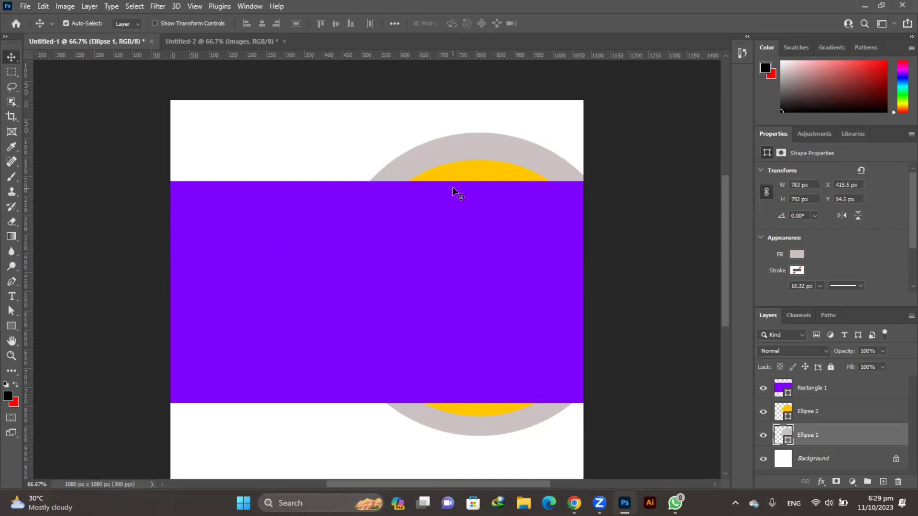
Compare with the browser reference, then bring up the Untitled-2 document with the circular photo.
left_click(574, 504)
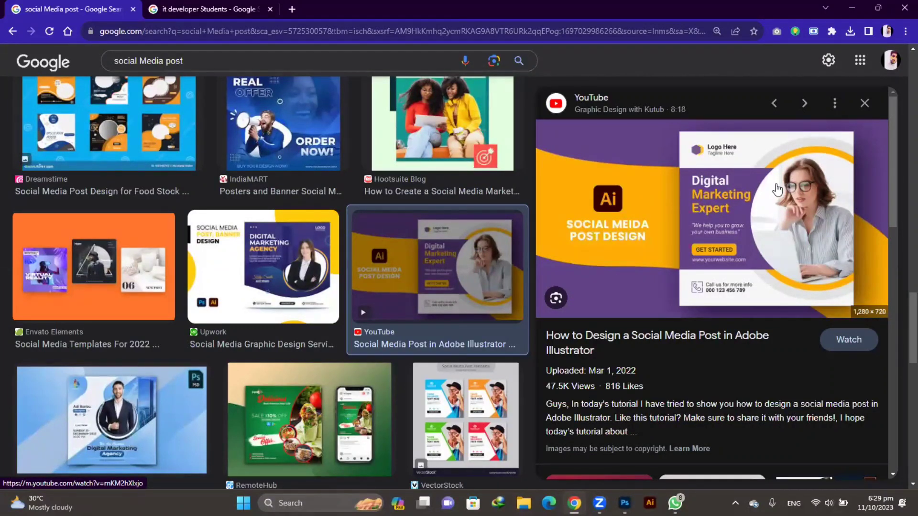
left_click(625, 503)
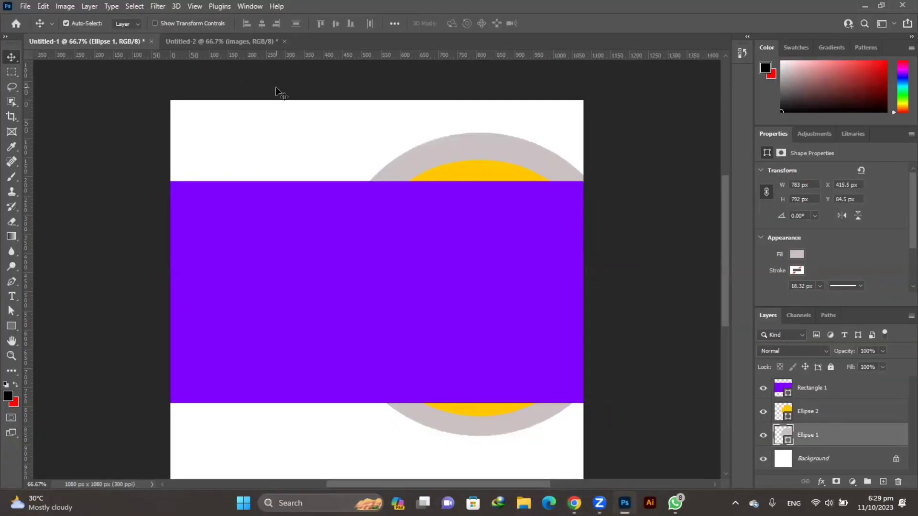
left_click(198, 43)
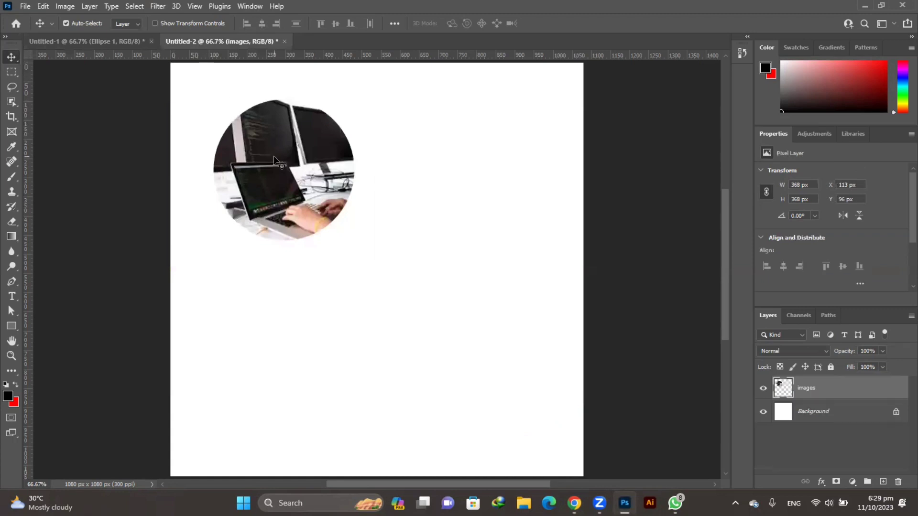
Bring the circular laptop photo into Untitled-1 and move its layer above the purple band.
left_click_drag(275, 160, 300, 167)
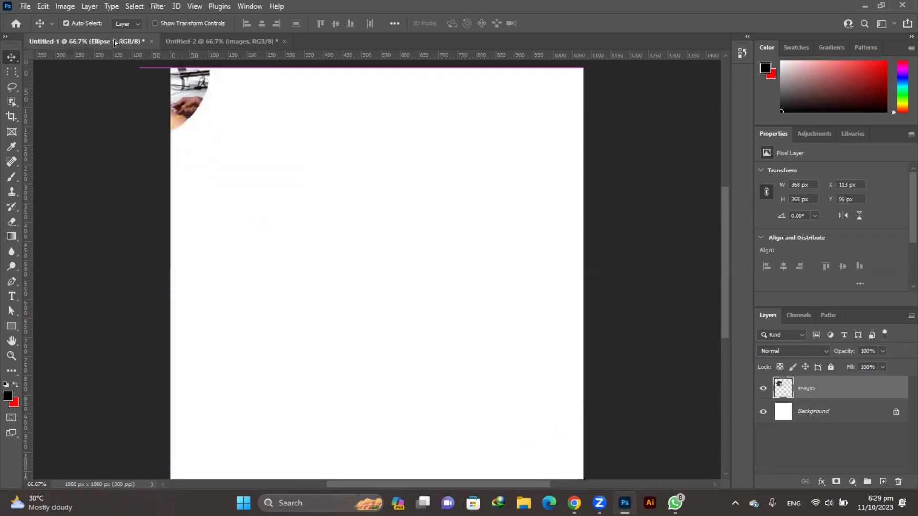
left_click_drag(397, 241, 397, 242)
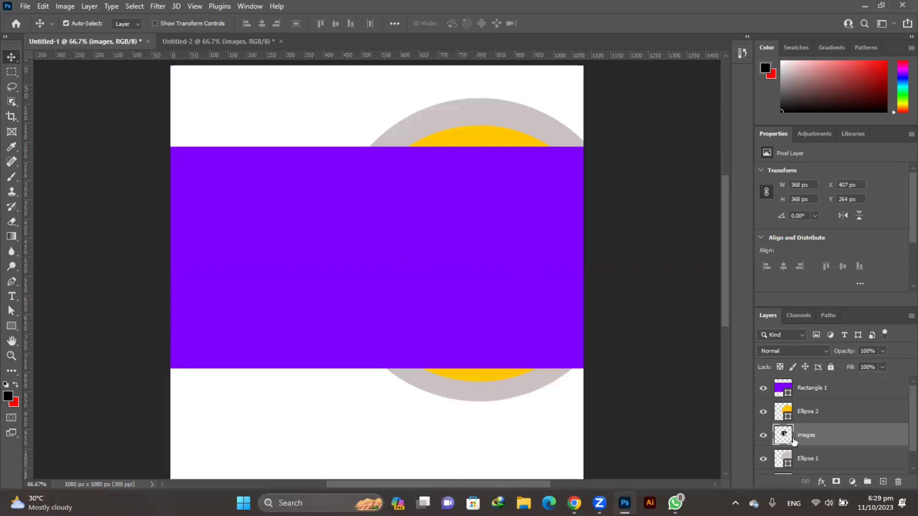
left_click_drag(814, 440, 809, 381)
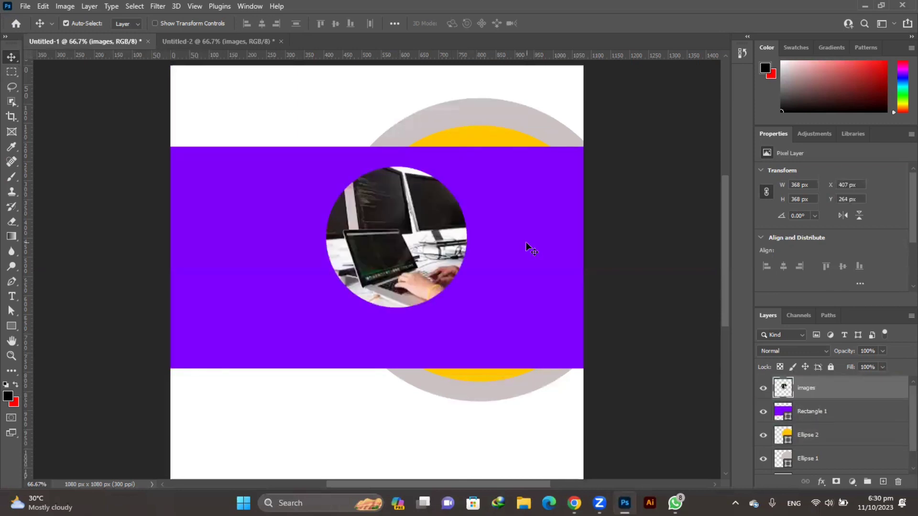
Enlarge the photo to about 176% and position it over the circles.
key("ctrl+t")
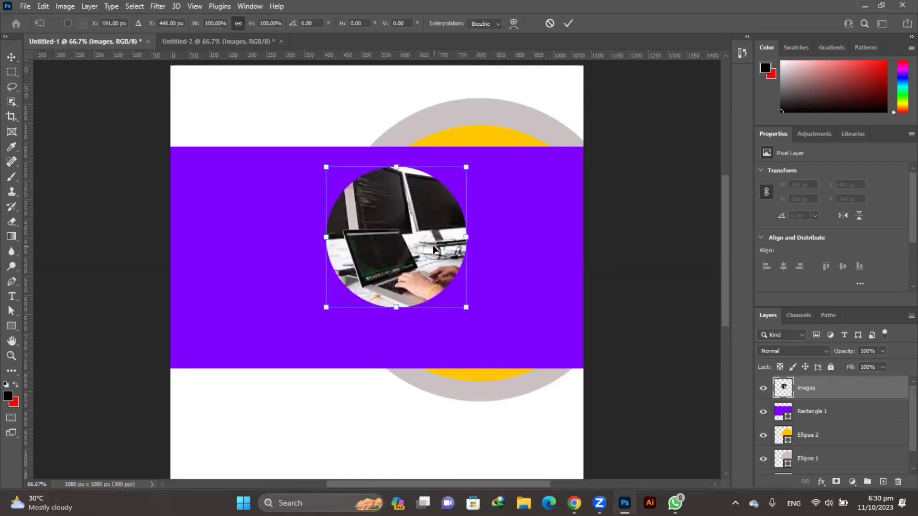
left_click_drag(466, 308, 574, 414)
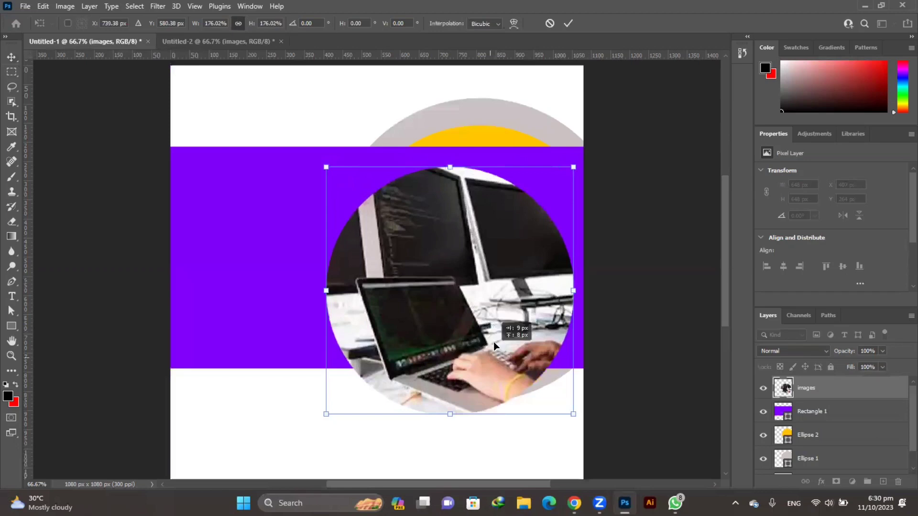
left_click_drag(494, 342, 528, 318)
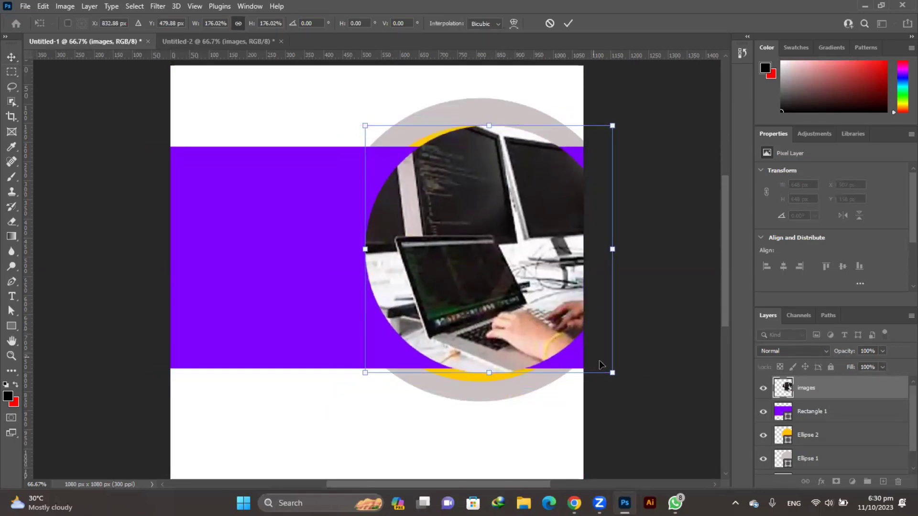
mouse_move(623, 378)
left_mouse_down()
mouse_move(604, 374)
mouse_move(584, 330)
mouse_move(593, 327)
left_mouse_up()
left_click_drag(636, 369, 656, 383)
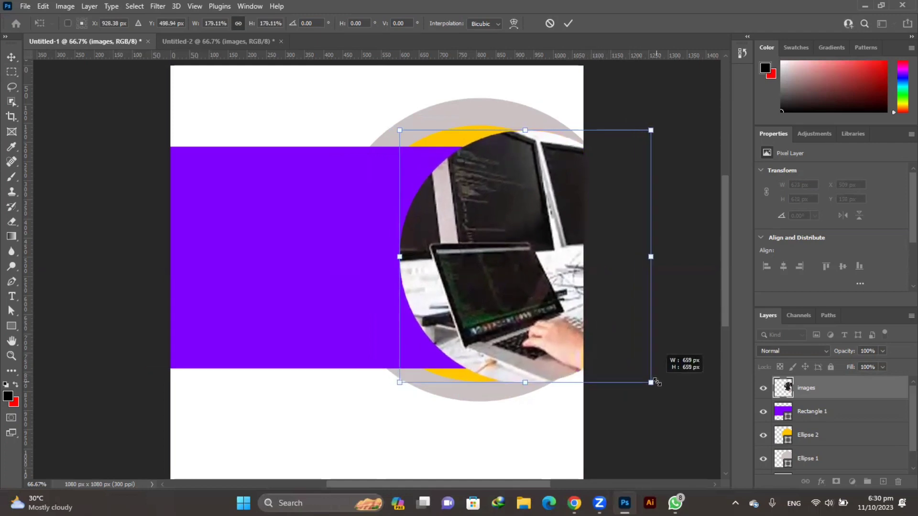
left_click_drag(508, 318, 494, 317)
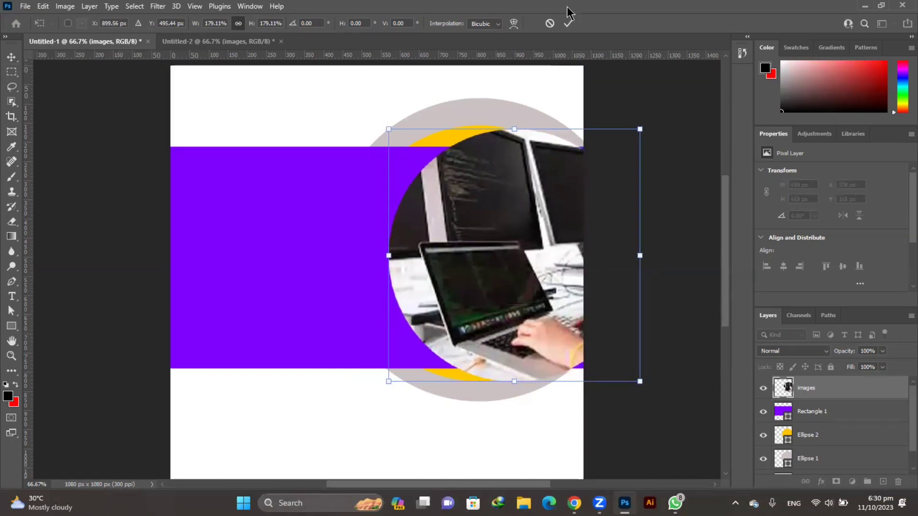
left_click(568, 24)
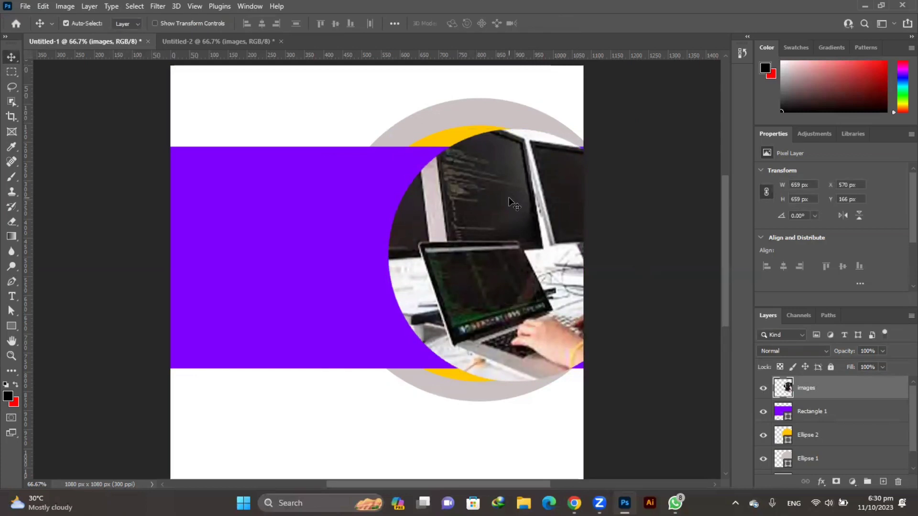
Fine-tune the photo to 680 × 680 px at X 599, Y 145.
left_click_drag(509, 198, 503, 198)
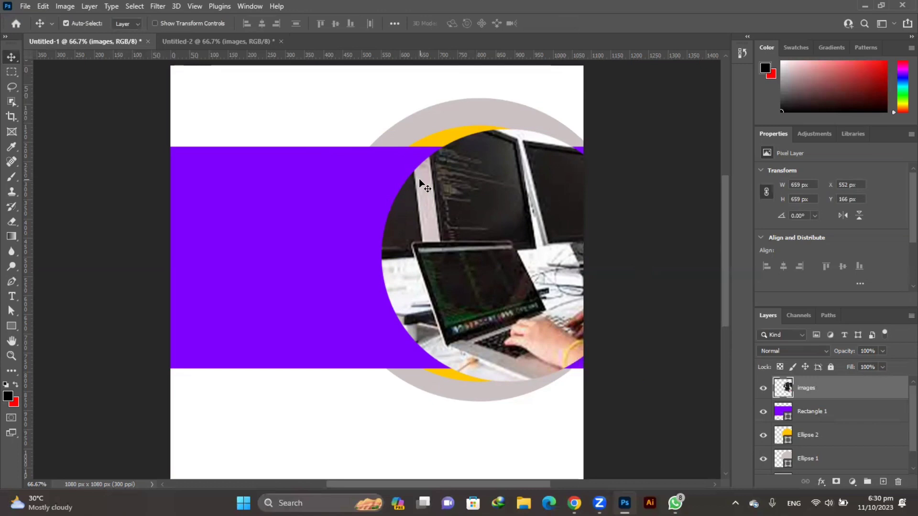
key("ctrl+t")
left_click_drag(640, 125, 647, 117)
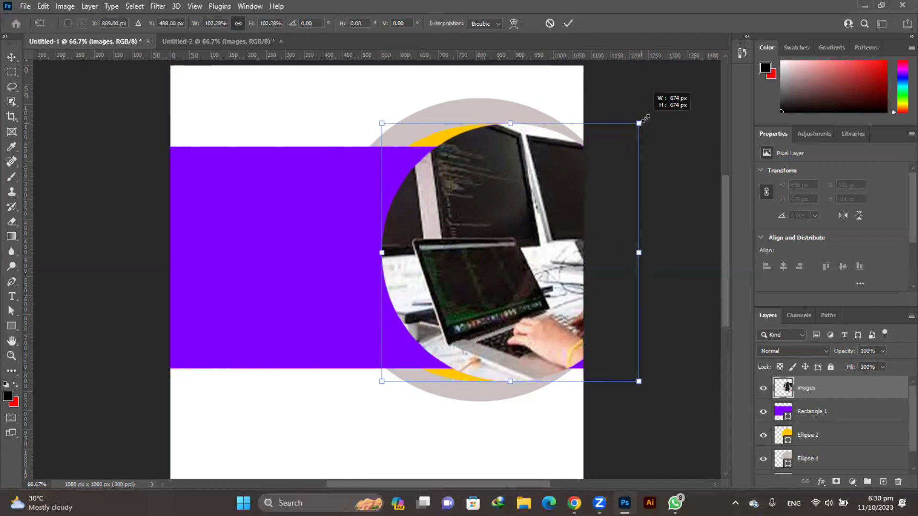
left_click(568, 23)
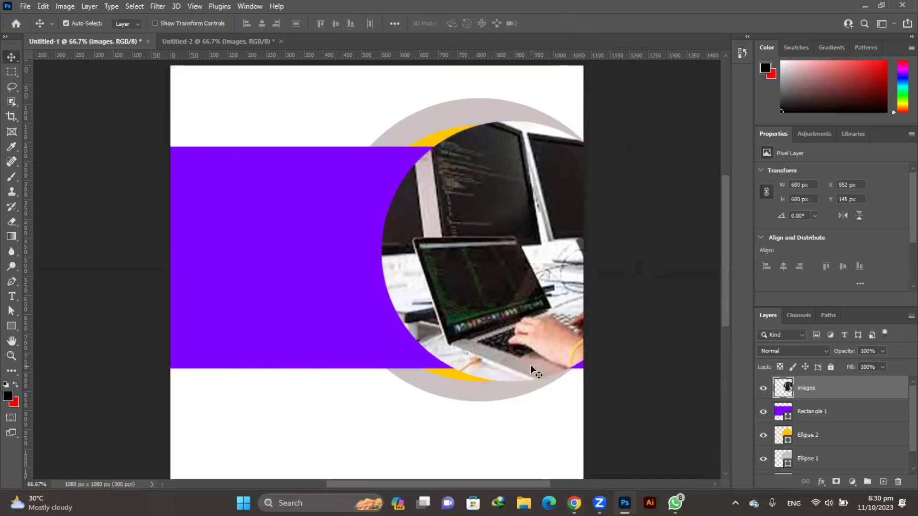
left_click_drag(530, 366, 548, 366)
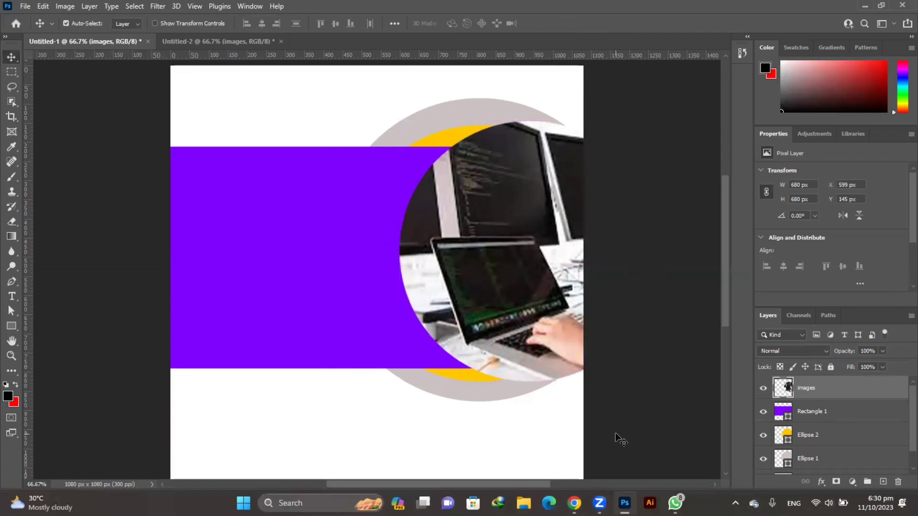
left_click(575, 494)
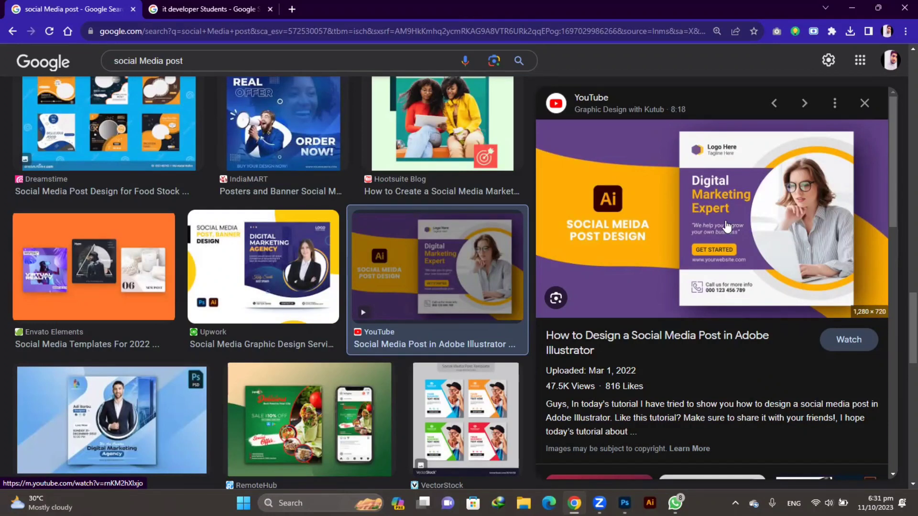
mouse_move(675, 503)
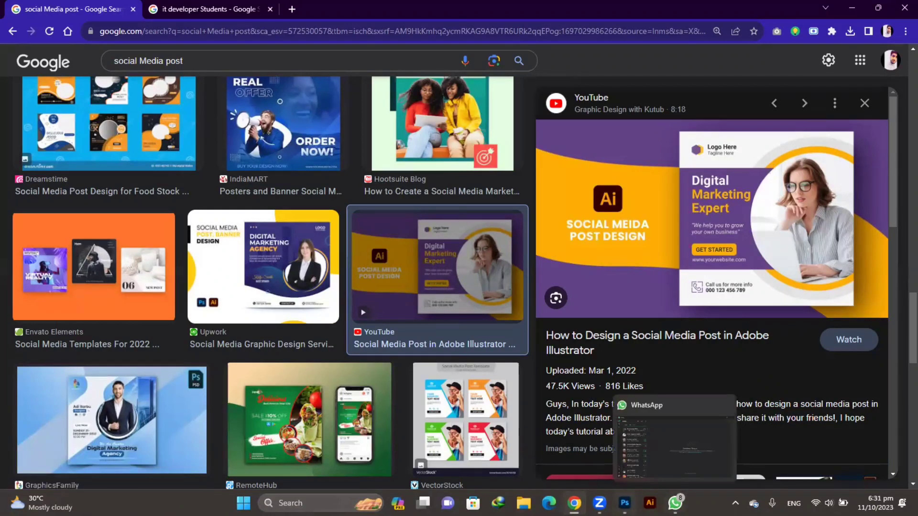
left_click(625, 503)
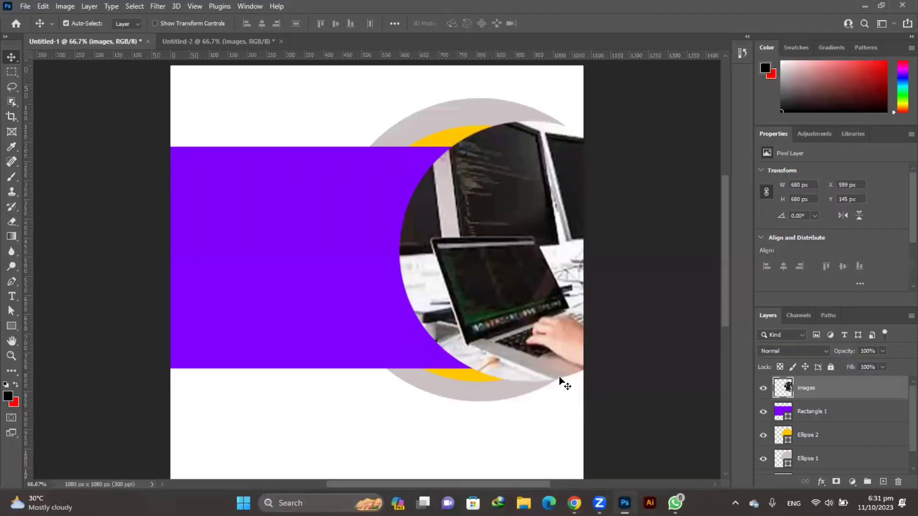
Shift the laptop photo to X 519, Y 145, briefly testing the purple band's layer order.
mouse_move(524, 328)
left_mouse_down()
mouse_move(496, 319)
mouse_move(497, 331)
left_mouse_up()
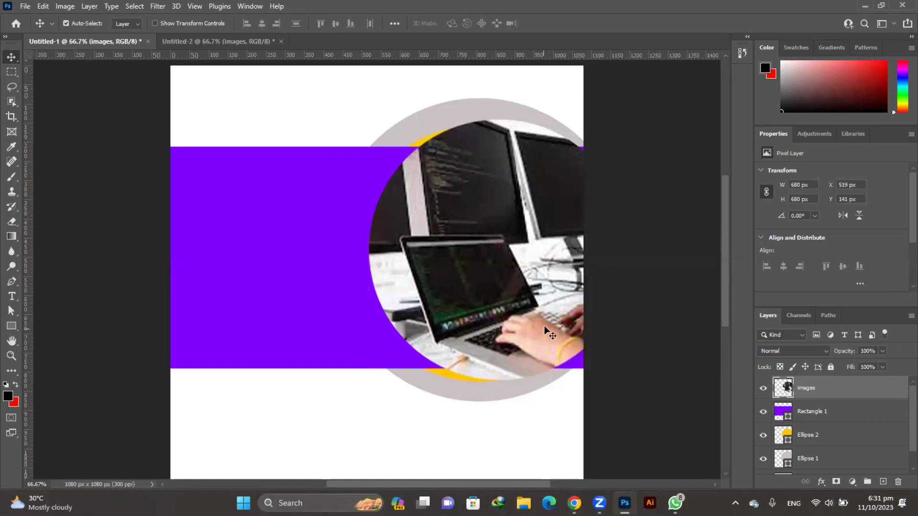
left_click_drag(544, 325, 564, 329)
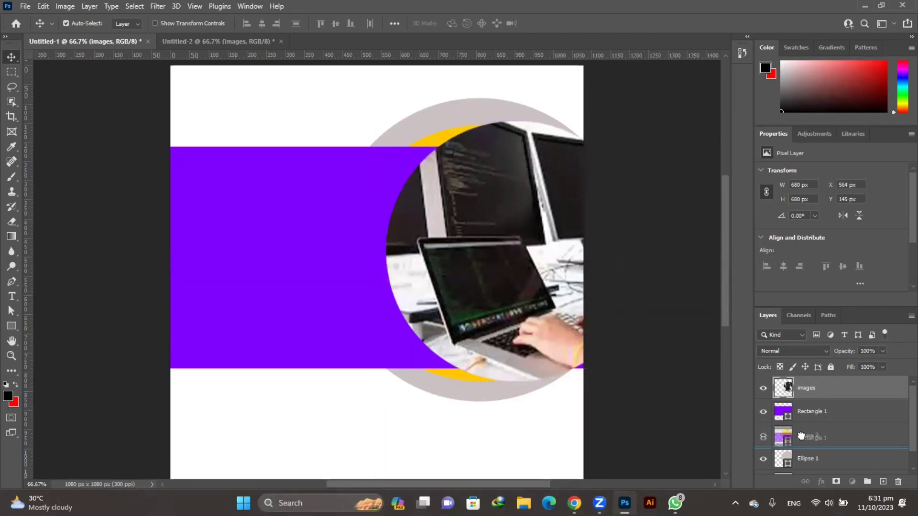
left_click_drag(797, 412, 809, 442)
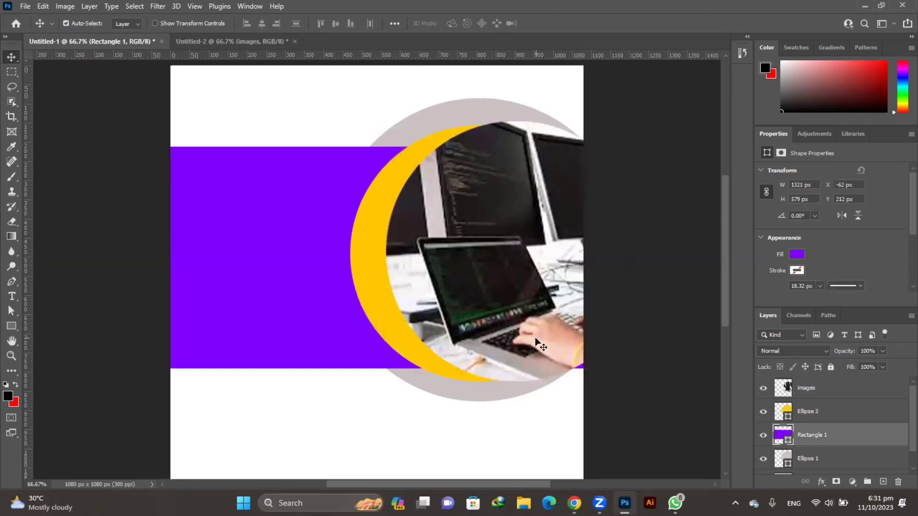
left_click_drag(528, 342, 509, 342)
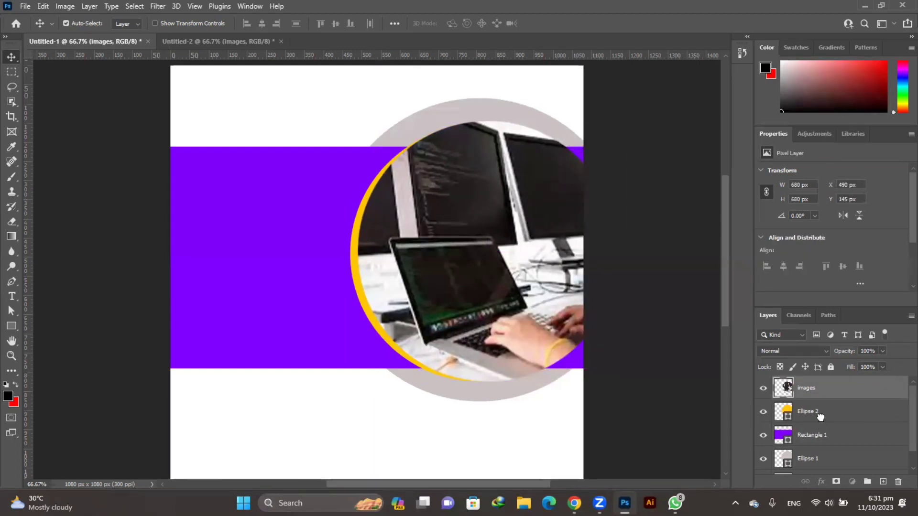
left_click_drag(813, 435, 812, 400)
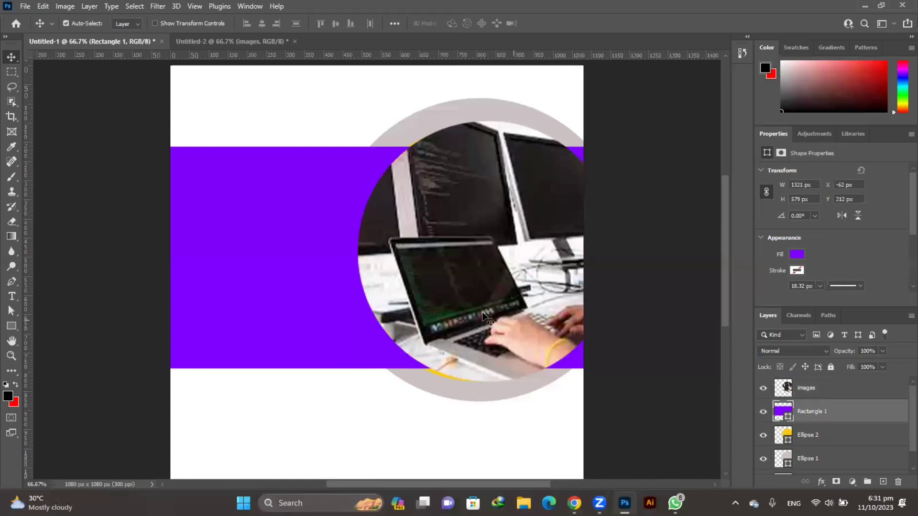
left_click_drag(484, 317, 495, 318)
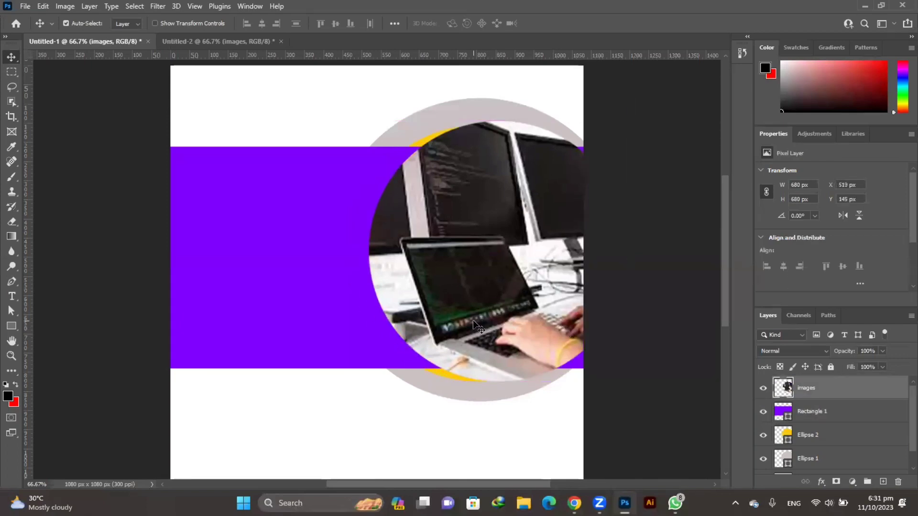
key("ctrl")
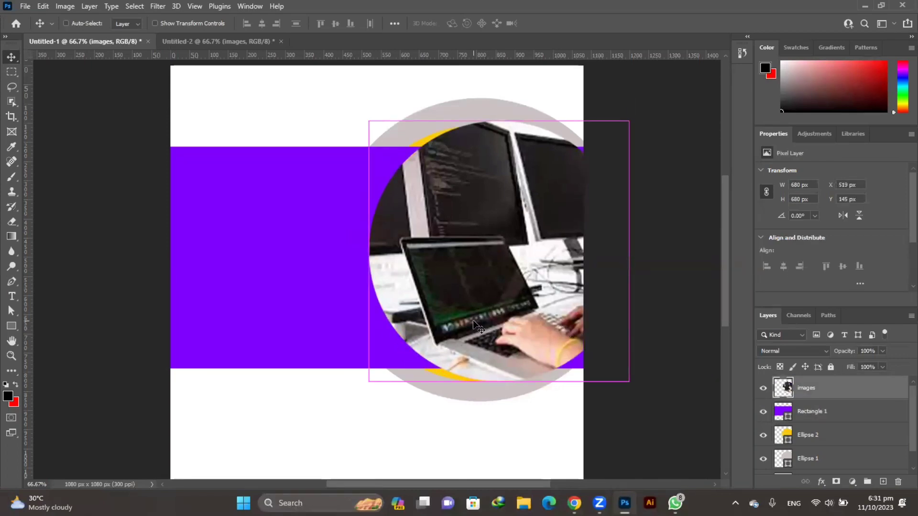
Resize the laptop photo to 665 × 665 px at X 599, Y 166, then shift the yellow circle right.
key("ctrl+t")
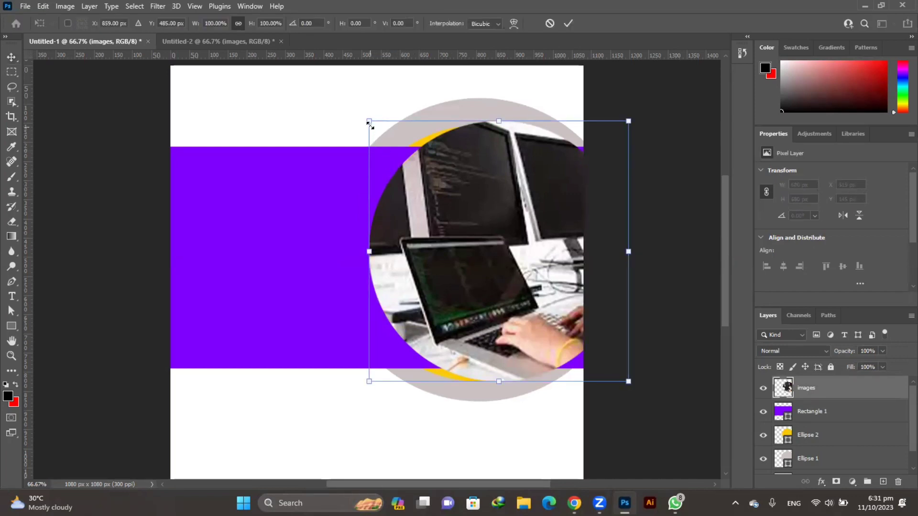
left_click_drag(369, 123, 381, 133)
left_click_drag(448, 192, 467, 191)
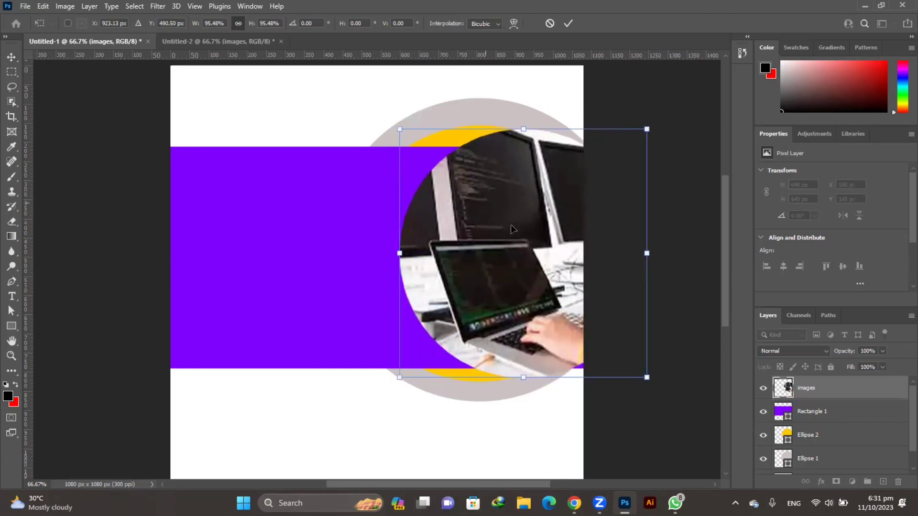
left_click_drag(648, 378, 653, 383)
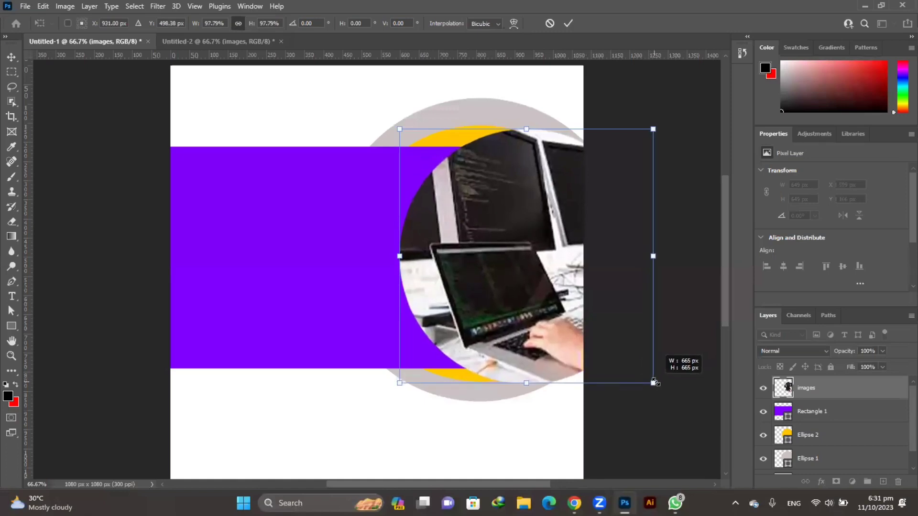
left_click(568, 23)
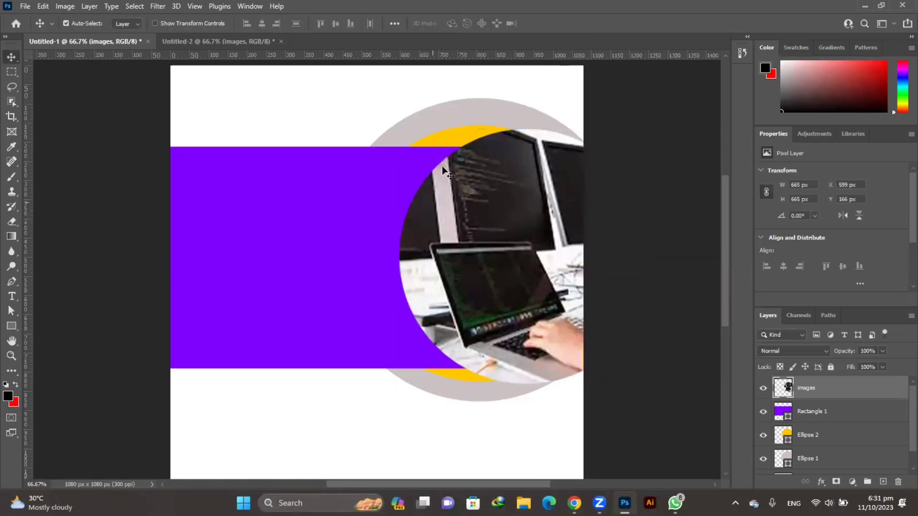
left_click(451, 142)
mouse_move(451, 144)
left_mouse_down()
mouse_move(473, 145)
mouse_move(461, 125)
left_mouse_up()
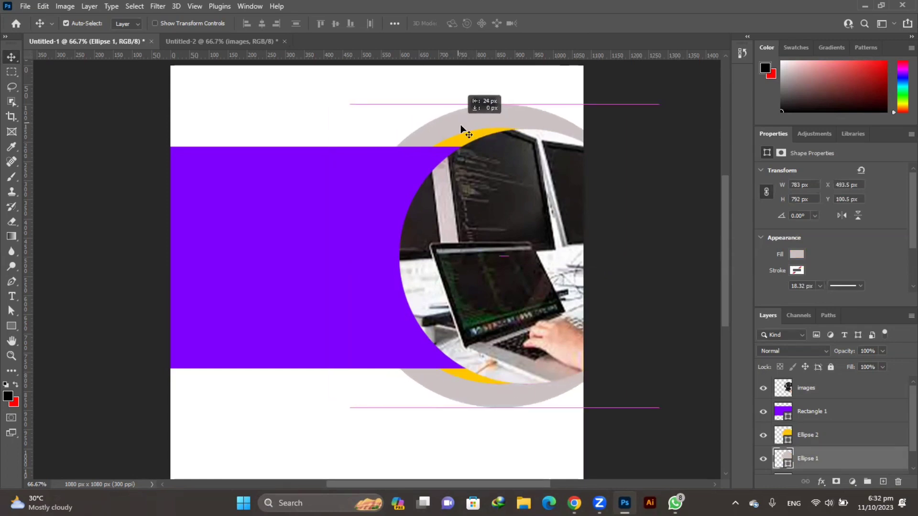
Enlarge the yellow circle and shift the laptop photo further left.
left_click(461, 129)
key("ctrl+t")
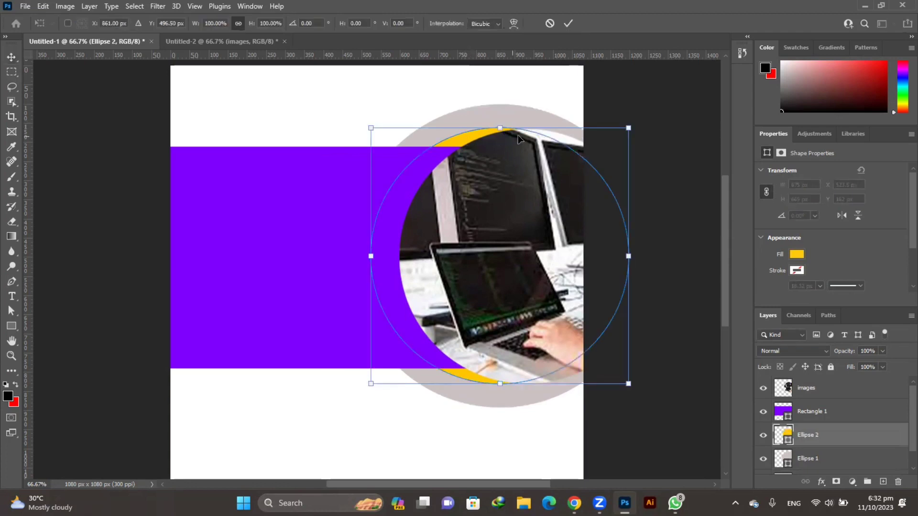
left_click_drag(628, 128, 653, 110)
left_click_drag(488, 130, 487, 142)
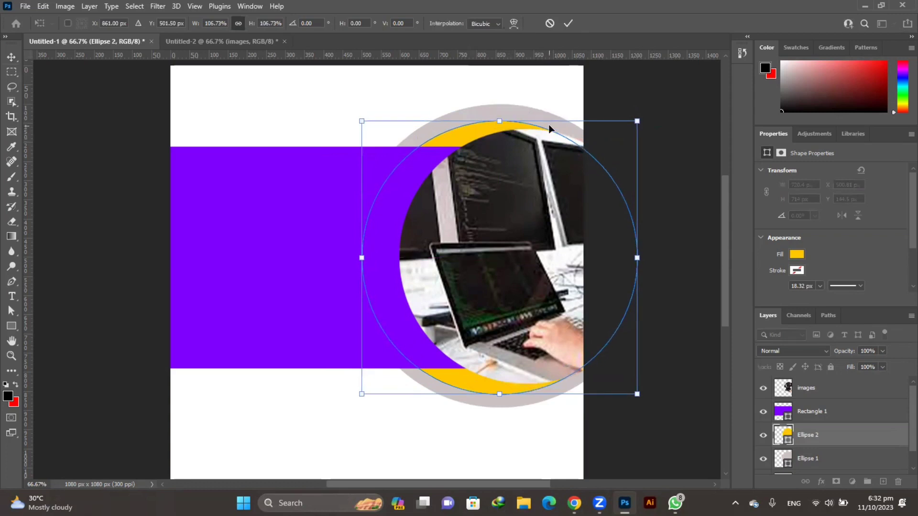
left_click(574, 24)
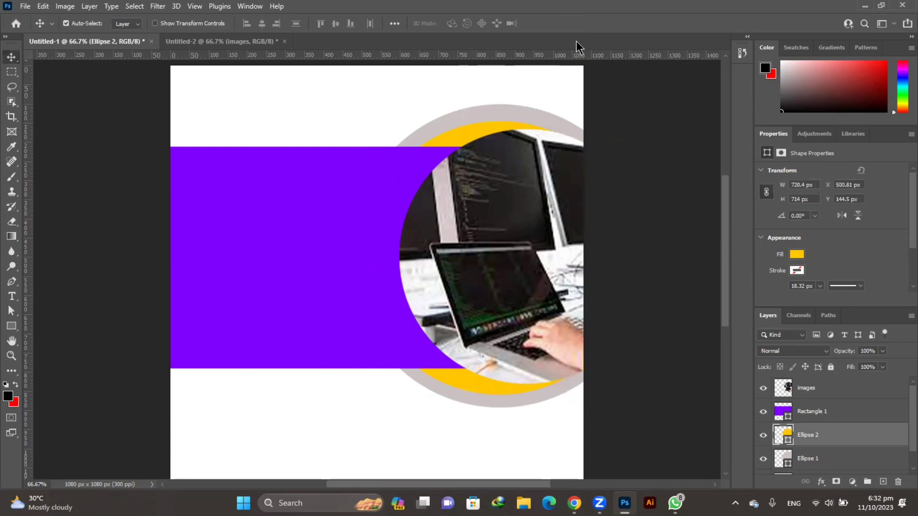
left_click_drag(521, 236, 506, 240)
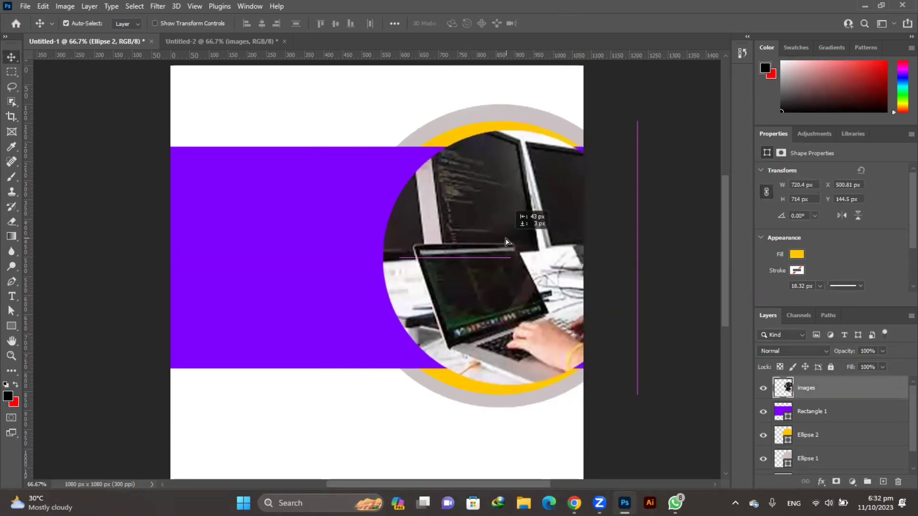
left_click_drag(506, 240, 498, 242)
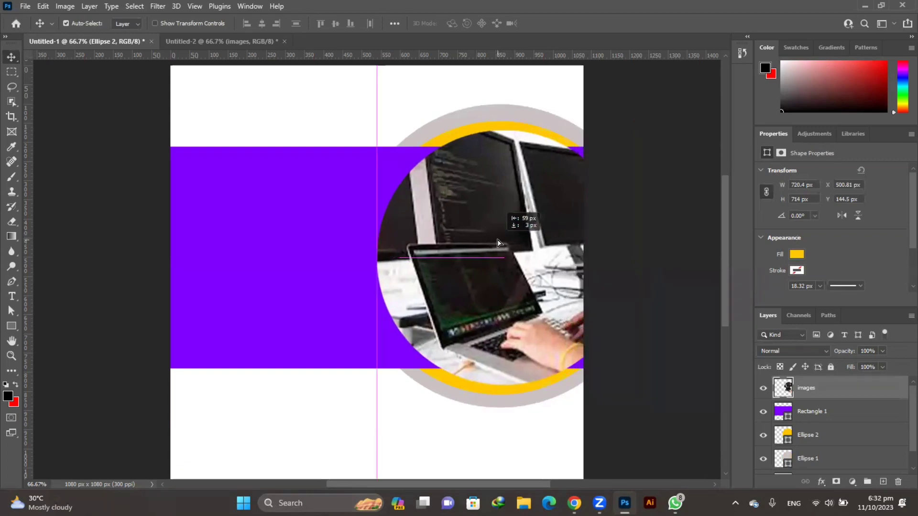
Shorten the purple band to 1114 × 562 px at X -62, Y 220, then check the Chrome reference.
left_click(335, 276)
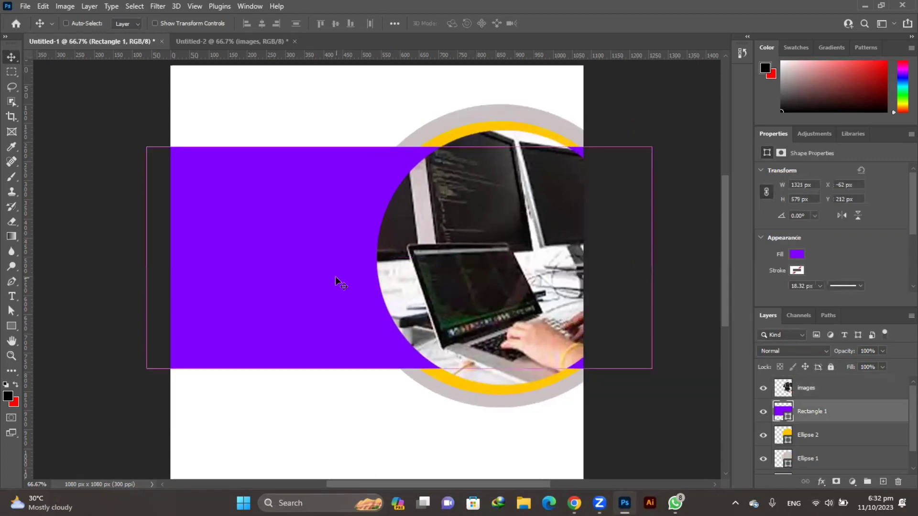
key("ctrl+t")
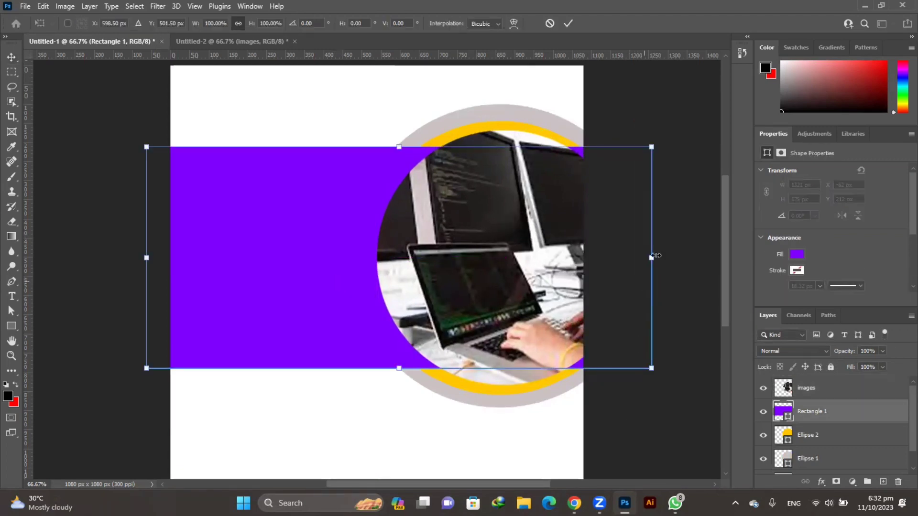
left_click_drag(653, 257, 573, 256)
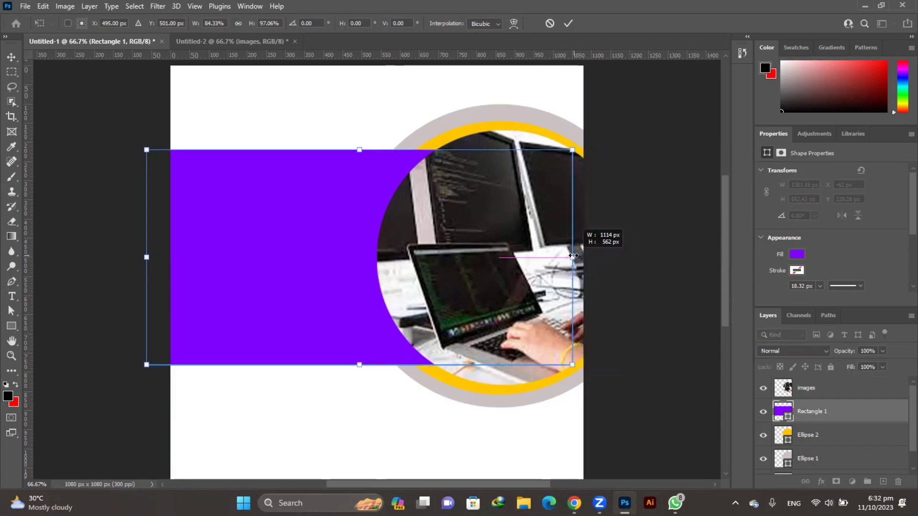
left_click_drag(573, 256, 573, 256)
left_click(569, 25)
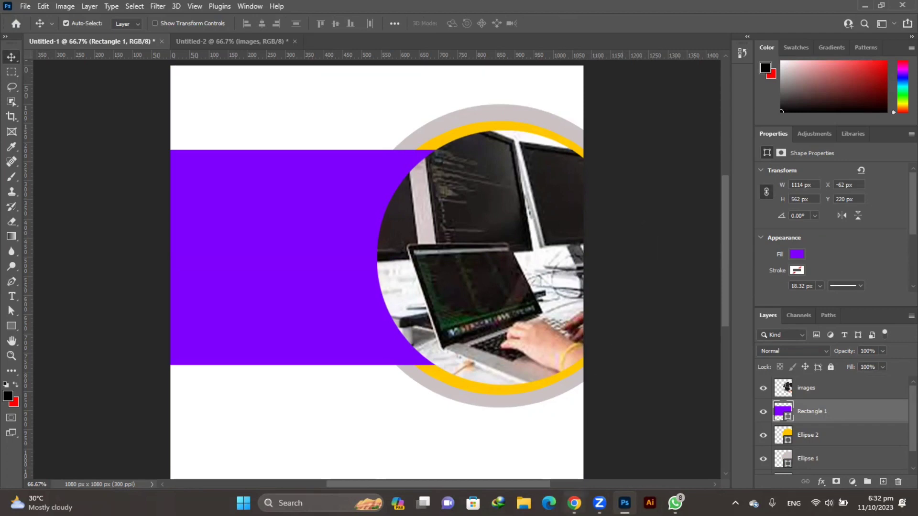
left_click(574, 503)
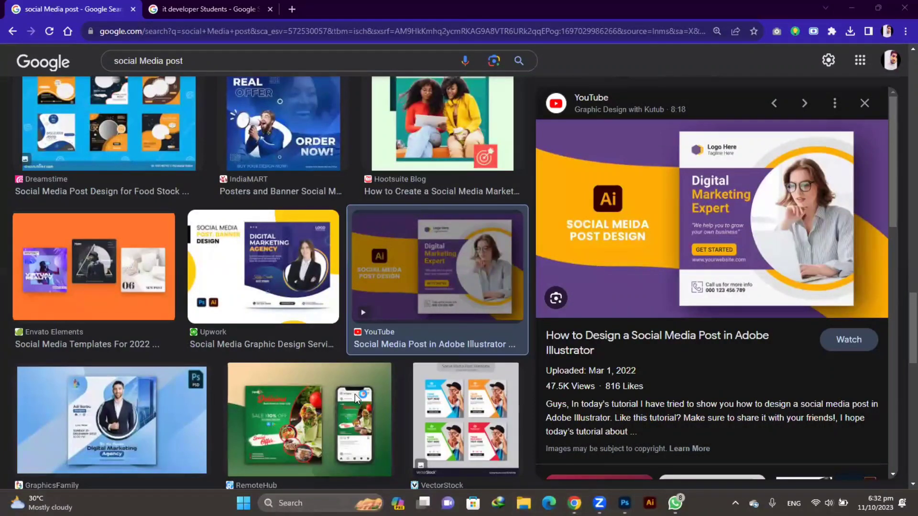
Open a new File Explorer window with Win+E.
key("super+e")
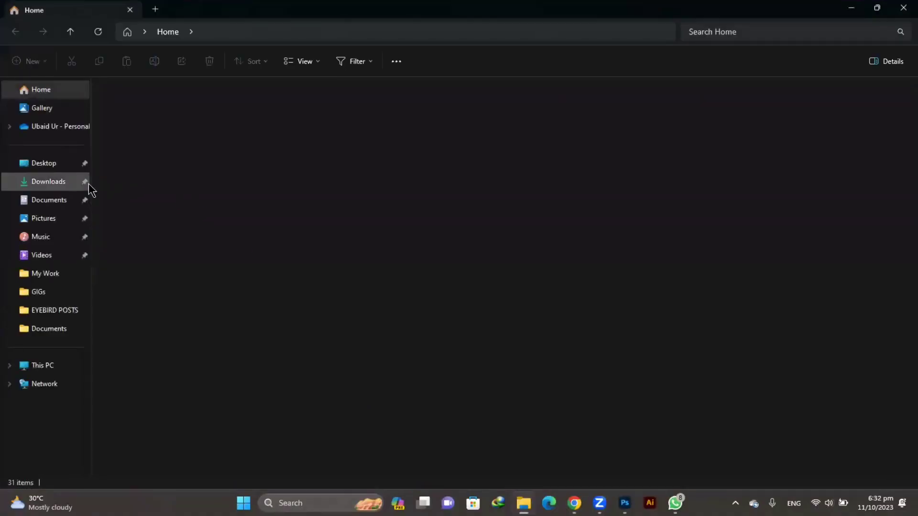
Navigate via This PC and Local Disk (E:) into the BELIKE POSTS folder.
left_click(45, 372)
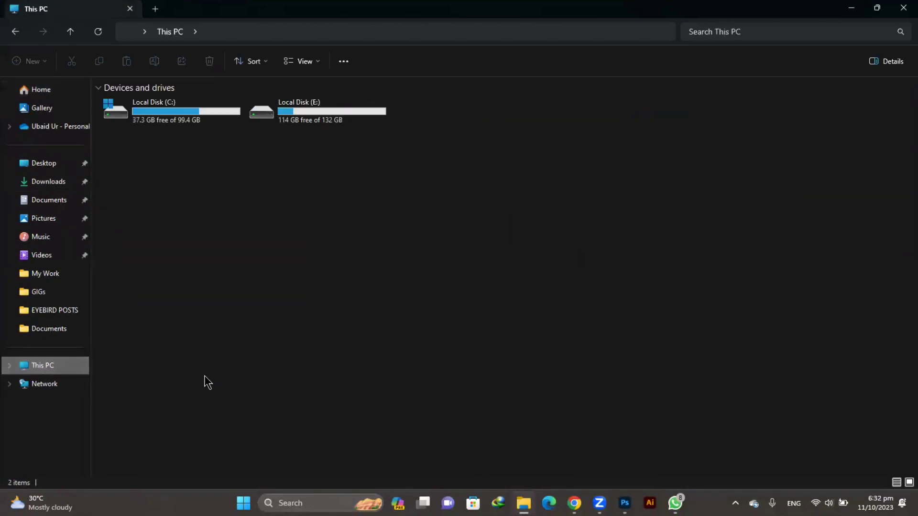
double_click(275, 116)
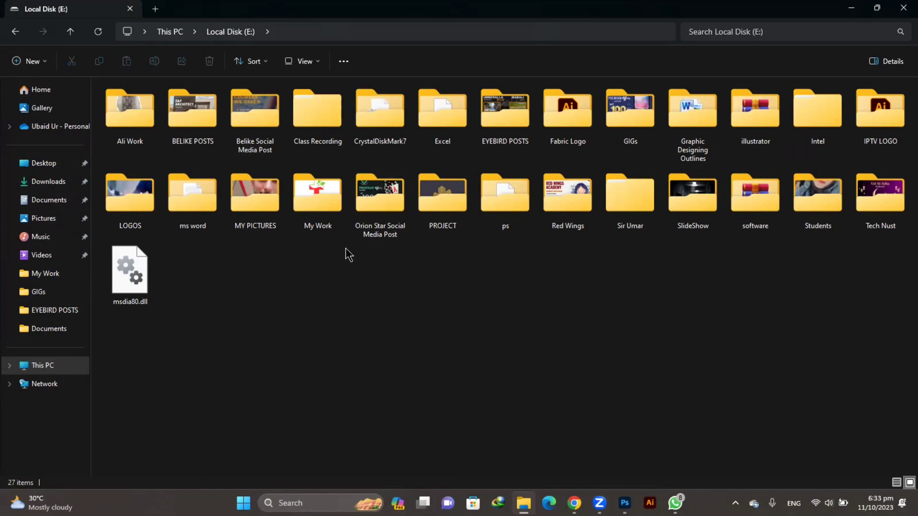
left_click(270, 120)
left_click(237, 128)
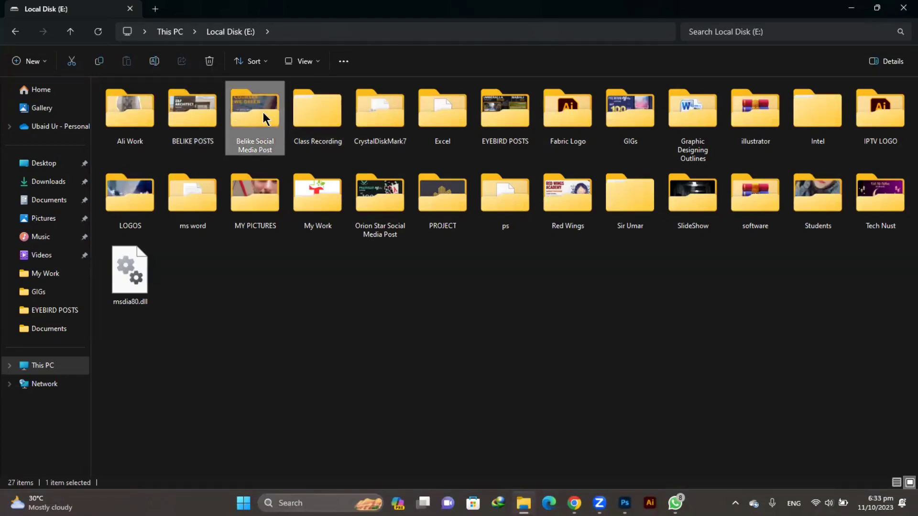
double_click(188, 115)
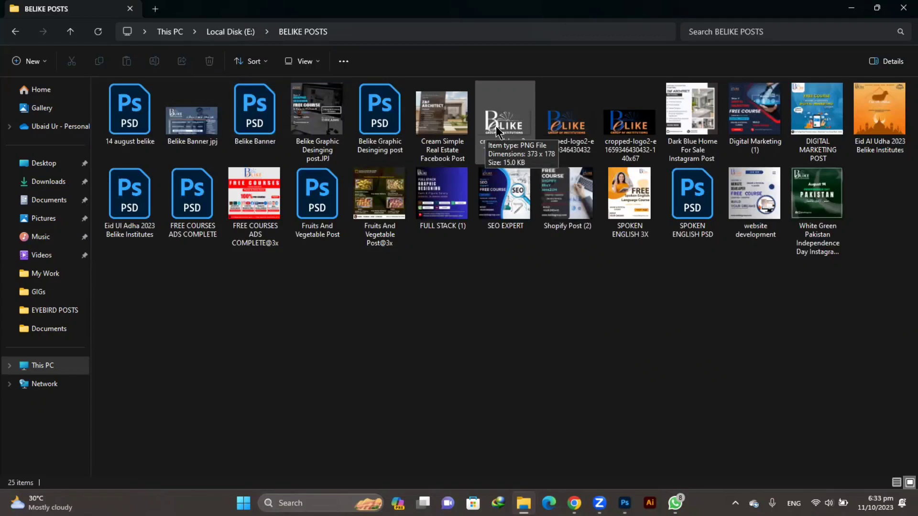
Try the white BELIKE logo copy on the design, then remove it again.
mouse_move(495, 125)
left_mouse_down()
mouse_move(593, 406)
mouse_move(329, 217)
left_mouse_up()
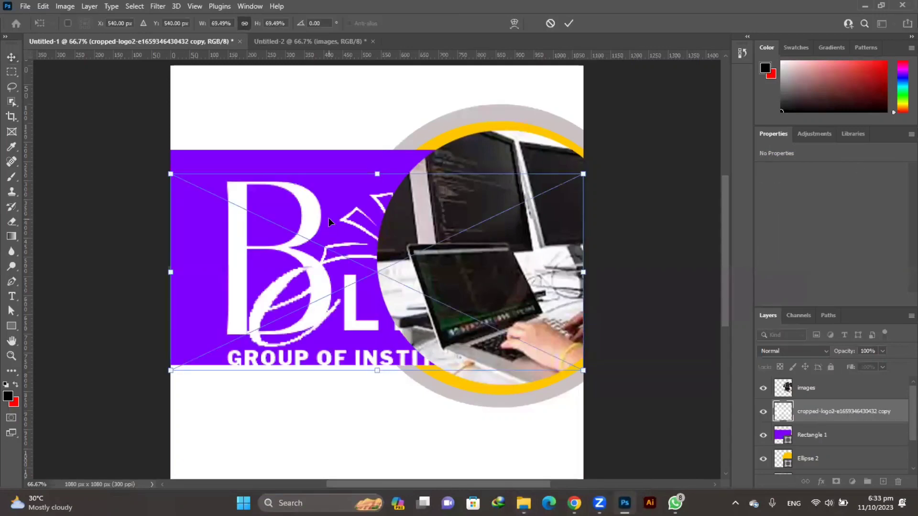
key("Return")
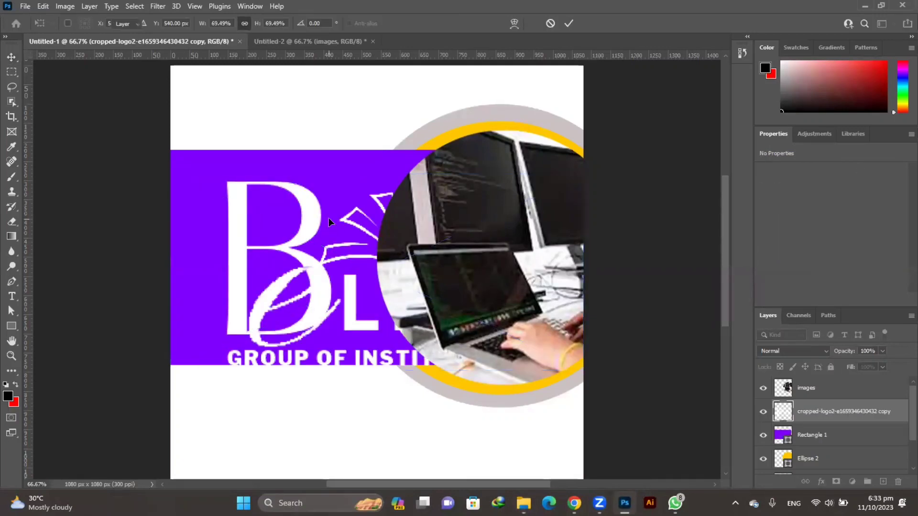
key("Delete")
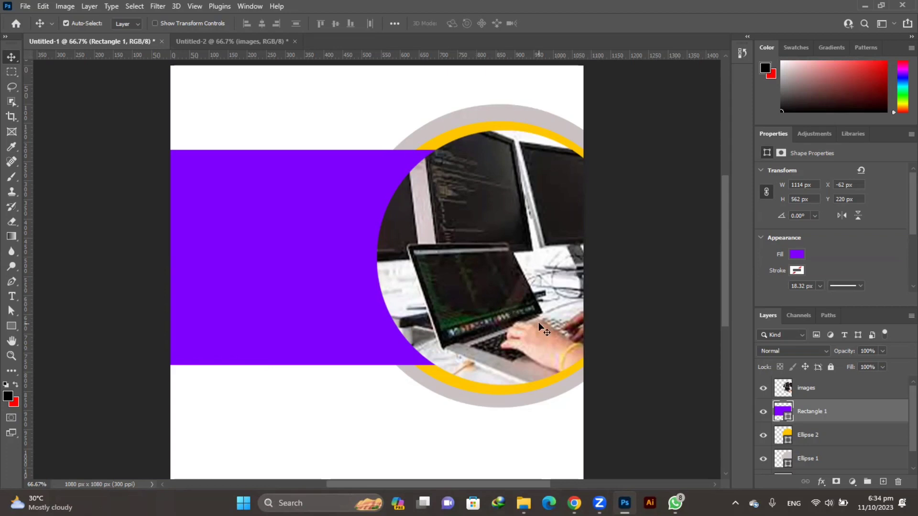
left_click(523, 503)
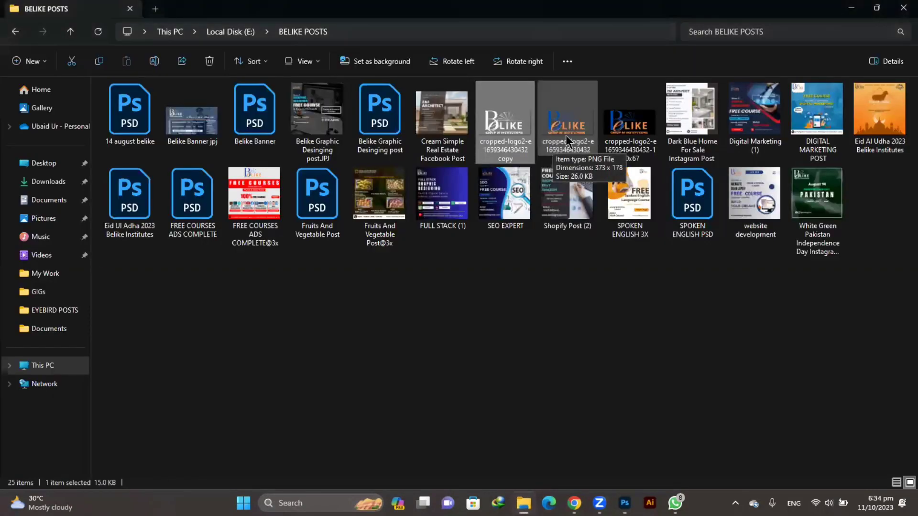
Place cropped-logo2-e1659346430432.png at 246 × 153 px in the top-left corner (X 30, Y 25).
left_click_drag(567, 136, 614, 427)
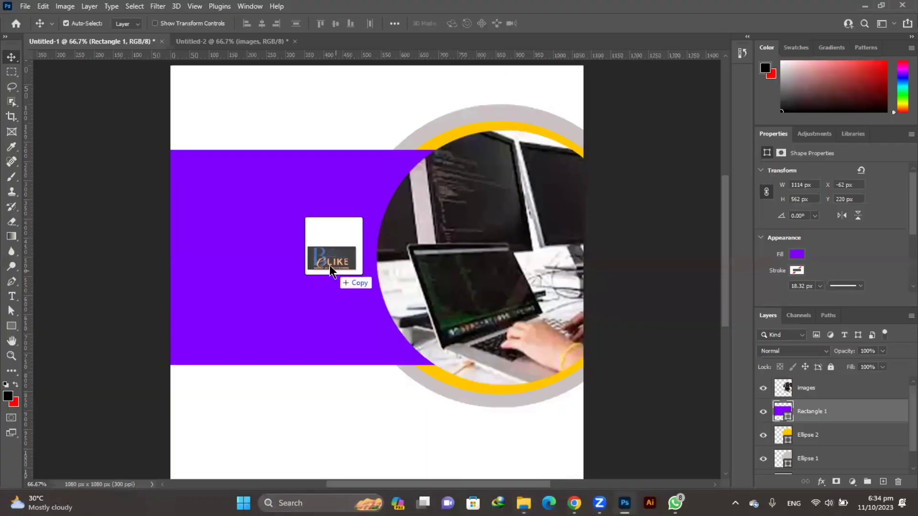
left_click_drag(614, 427, 330, 266)
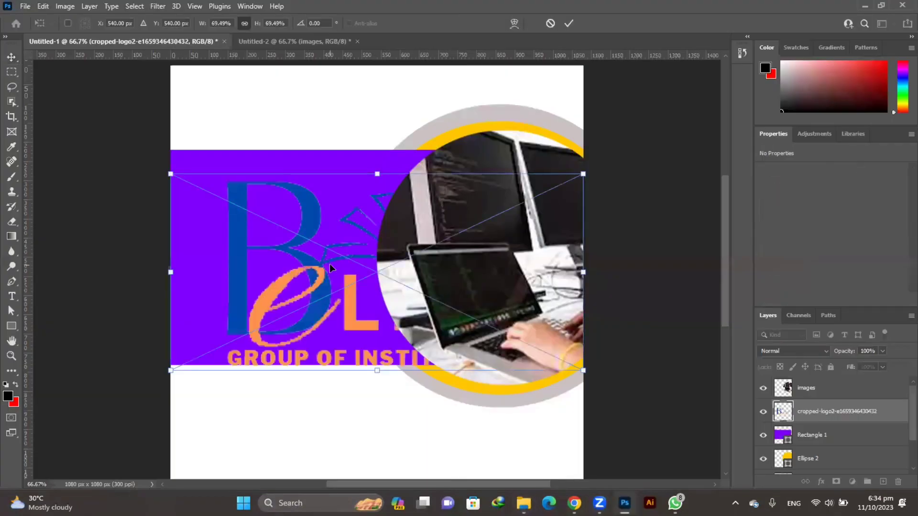
mouse_move(583, 370)
left_mouse_down()
mouse_move(352, 278)
mouse_move(316, 146)
mouse_move(293, 117)
mouse_move(265, 121)
left_mouse_up()
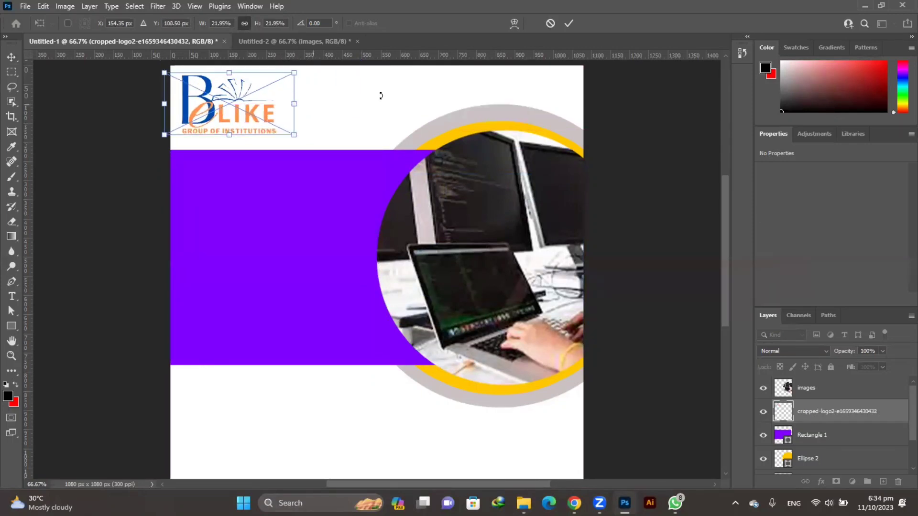
left_click(568, 24)
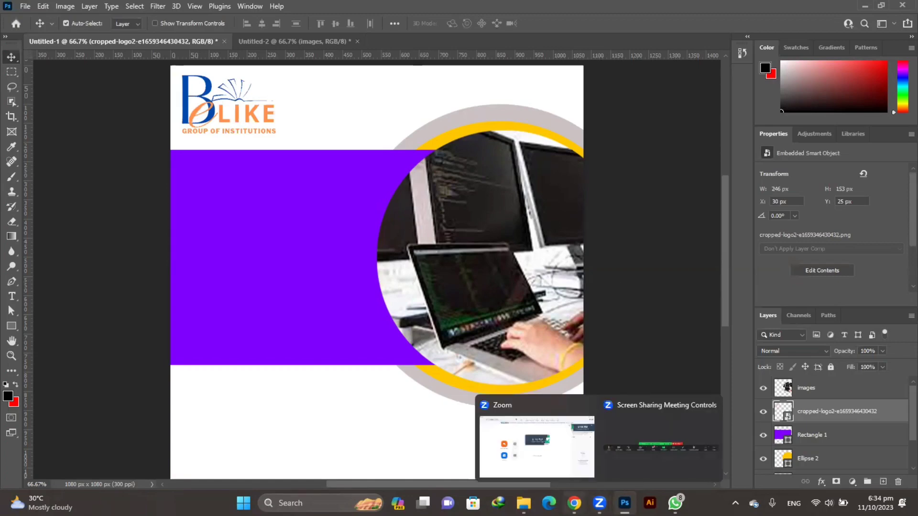
Review the Digital Marketing Expert reference post again, then return to the Photoshop design.
left_click(578, 501)
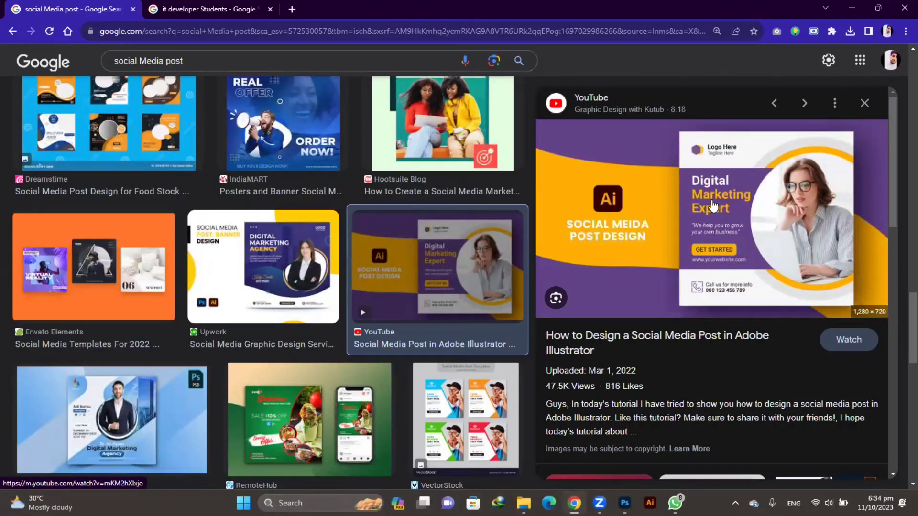
mouse_move(625, 503)
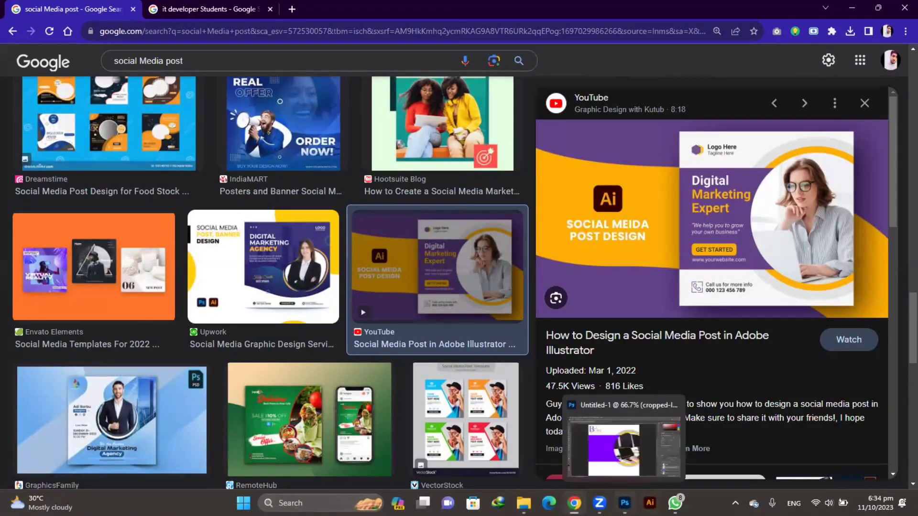
left_click(624, 447)
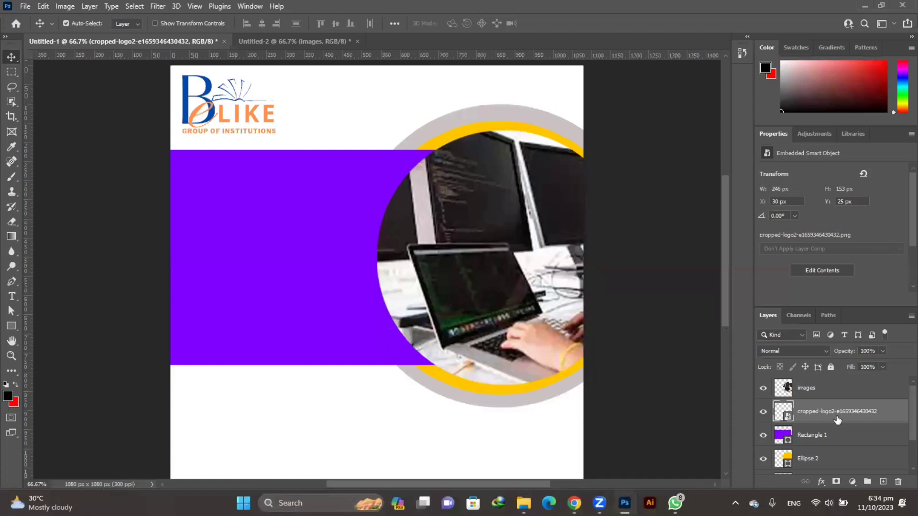
Add a new empty layer above the images layer and start a text box on the purple band.
left_click(841, 387)
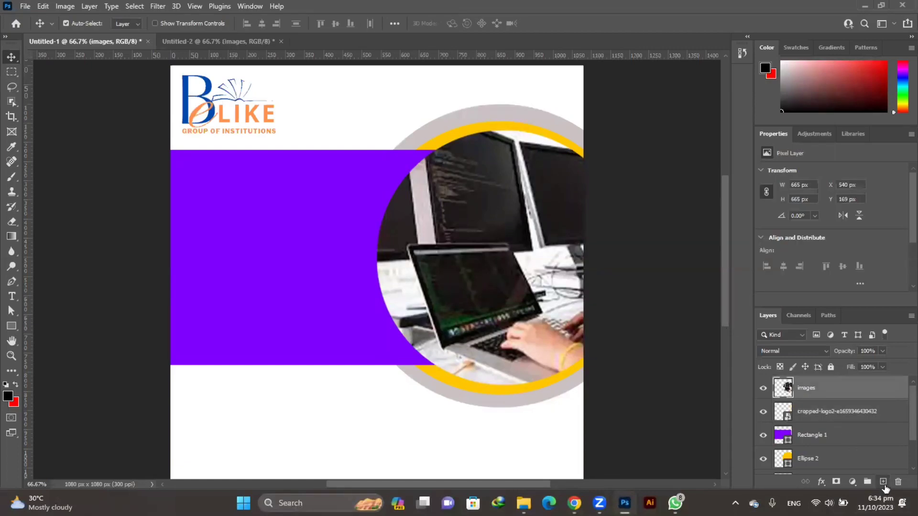
left_click(884, 482)
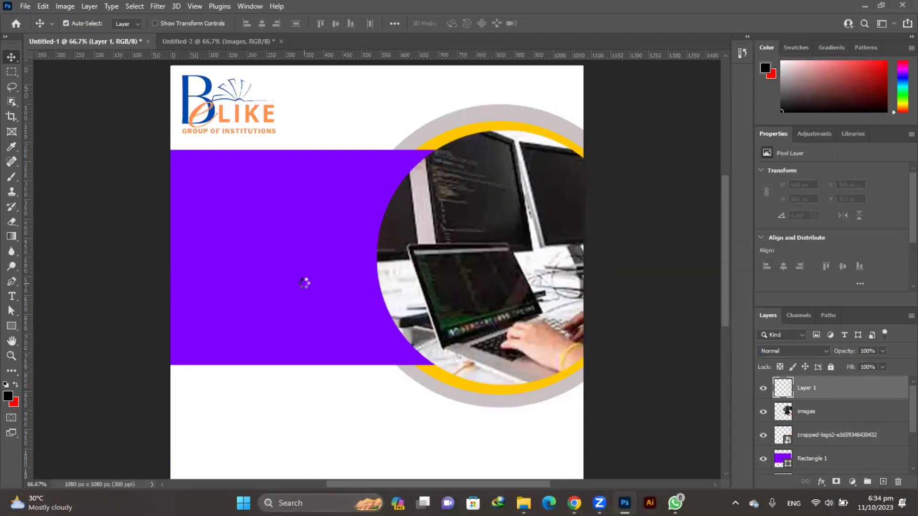
key("t")
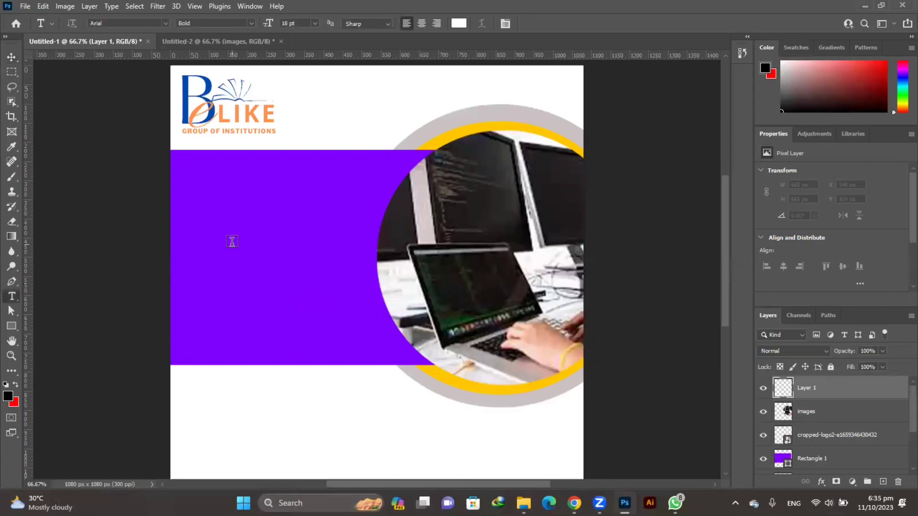
left_click(232, 242)
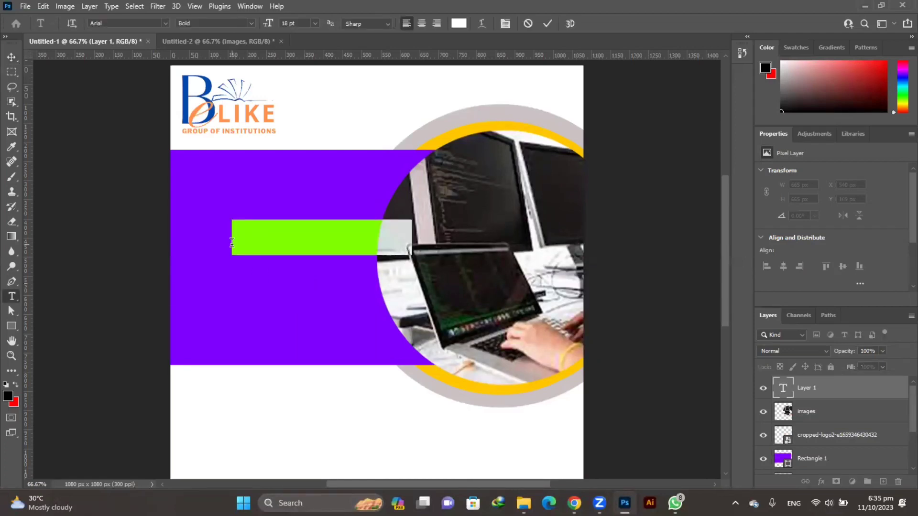
Replace the placeholder with three lines: DIGITAL, MARKETING, EXPERT.
key("BackSpace")
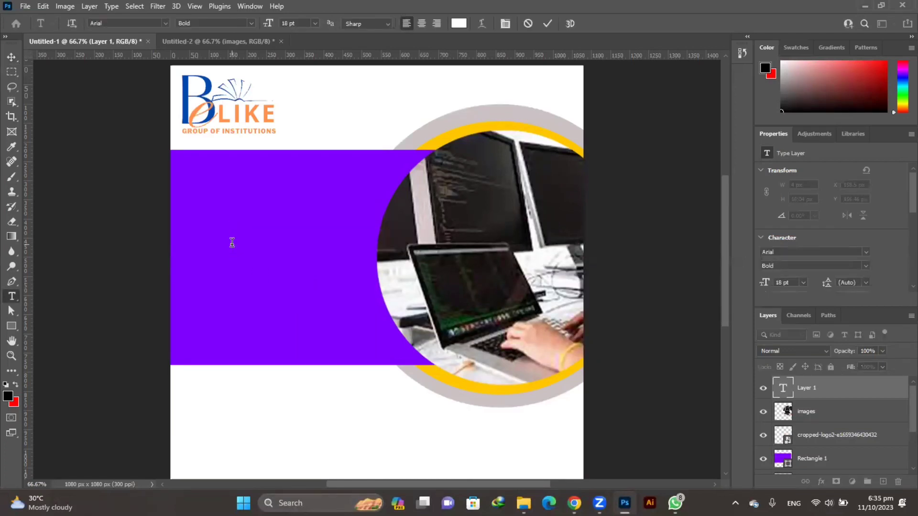
type("GIT")
key("ctrl+a")
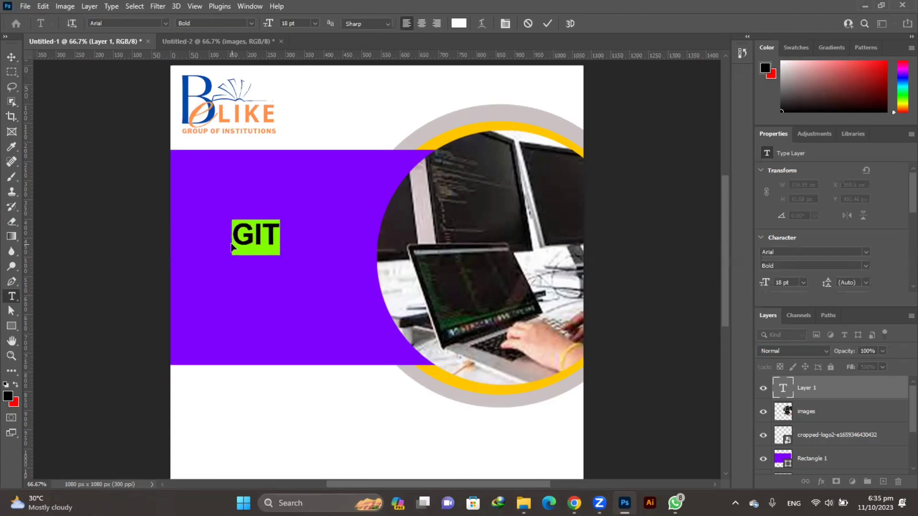
key("BackSpace")
type("D")
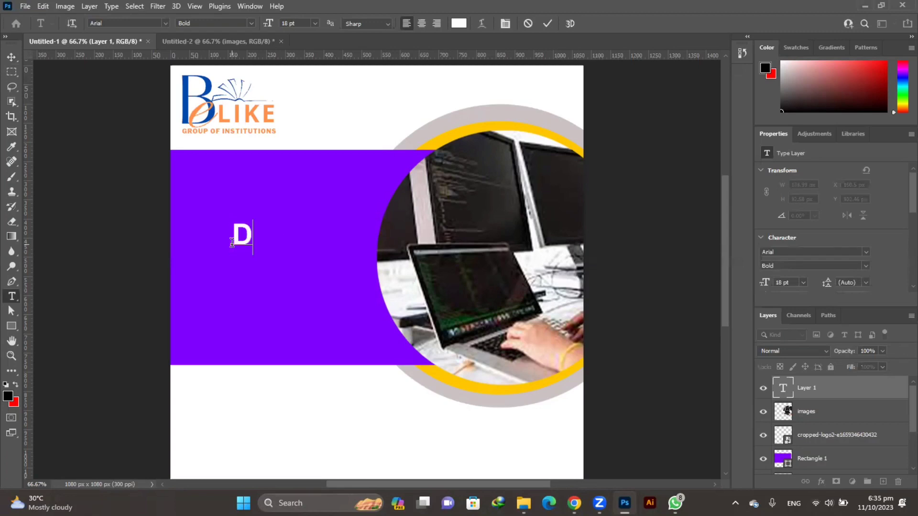
type("IGITAL")
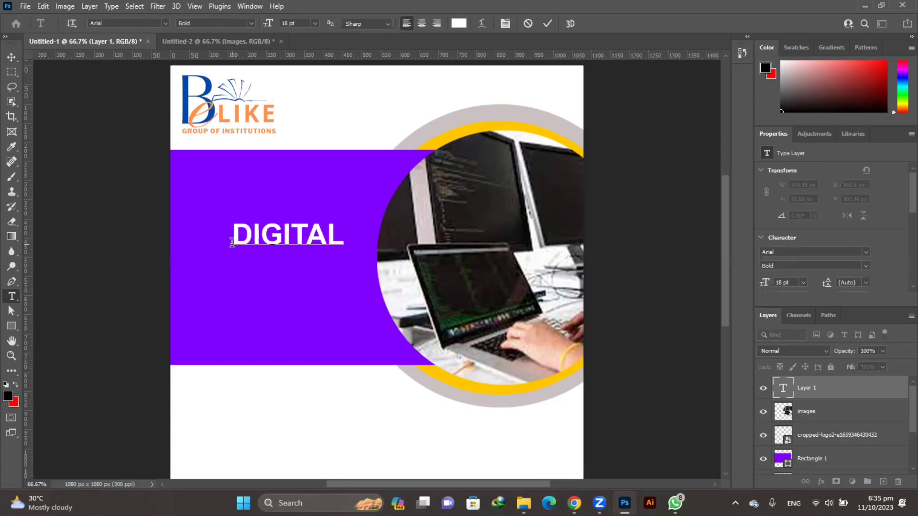
key("Return")
type("MA")
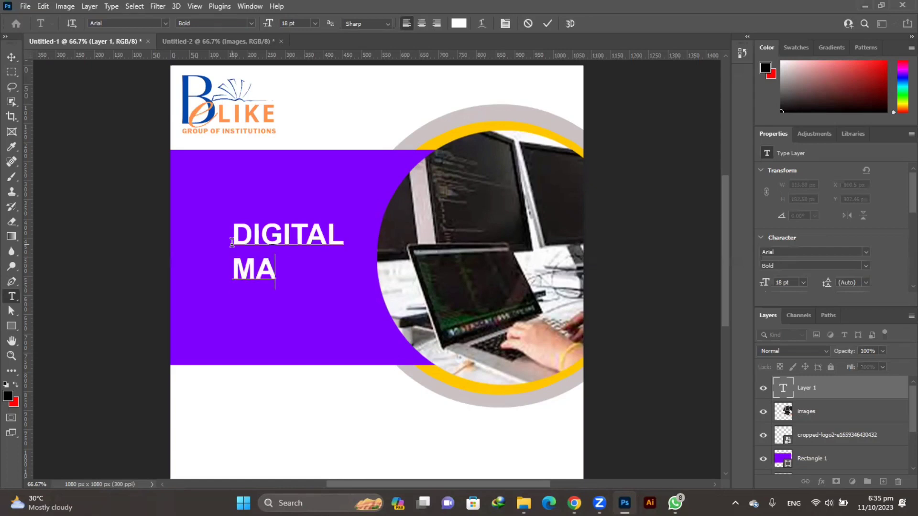
type("RKETING")
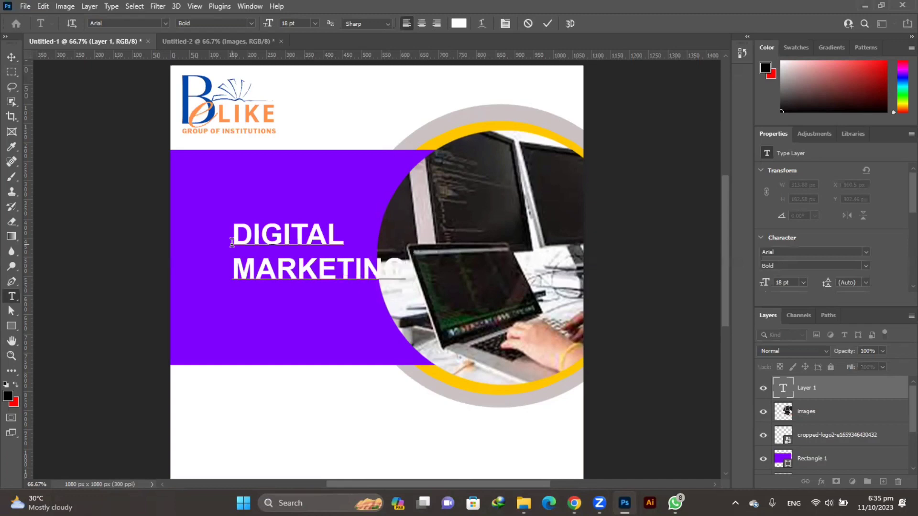
key("Return")
type("EXPERT")
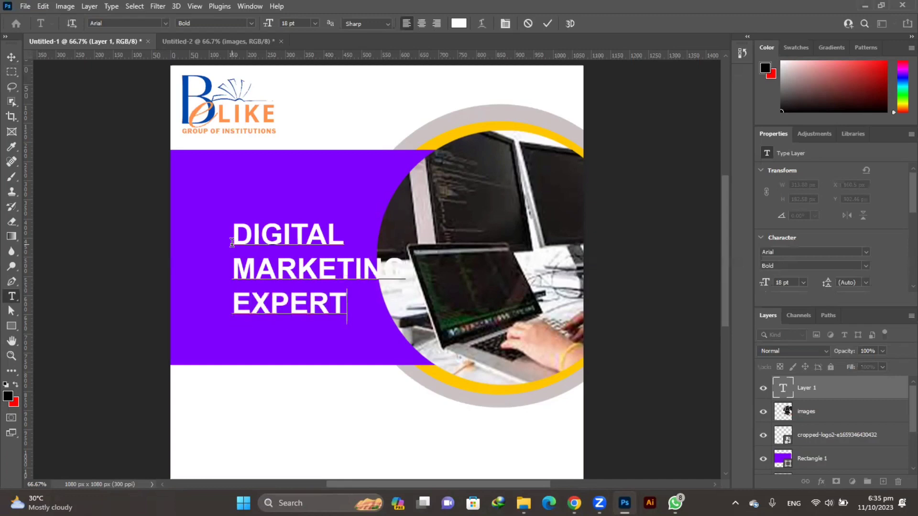
Colour the MARKETING and EXPERT lines yellow (ffd200).
left_click(233, 269)
left_click_drag(357, 269, 439, 313)
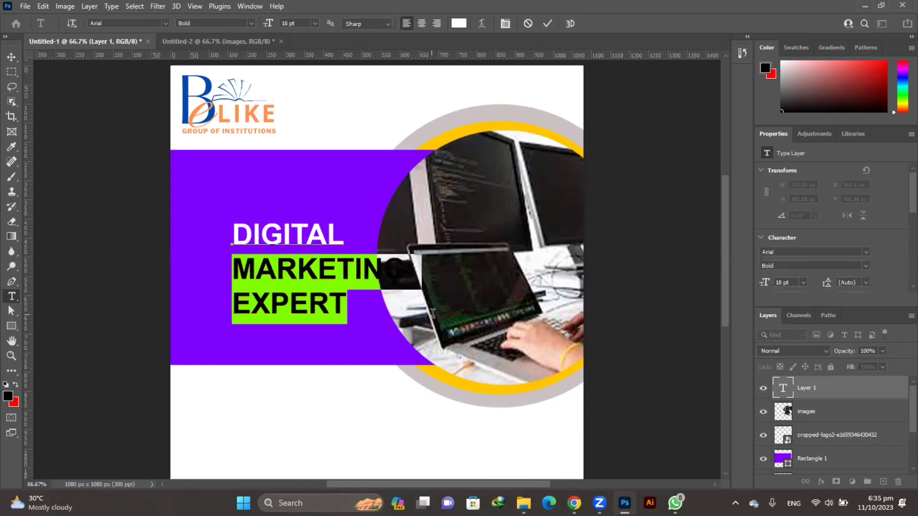
left_click(459, 24)
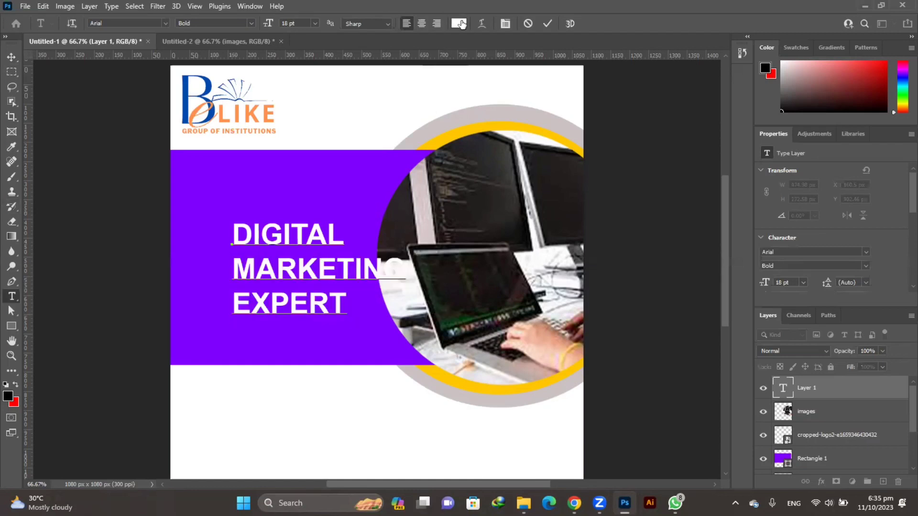
type("ff0000")
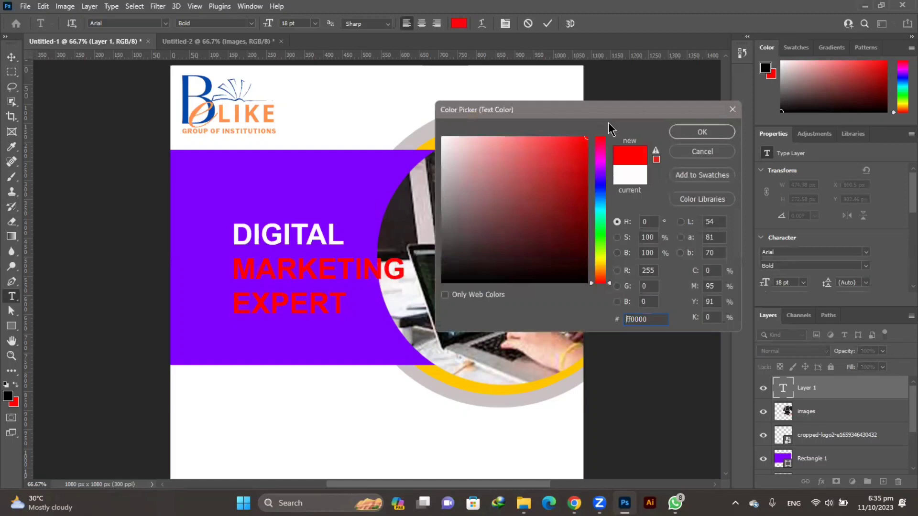
left_click_drag(604, 180, 600, 266)
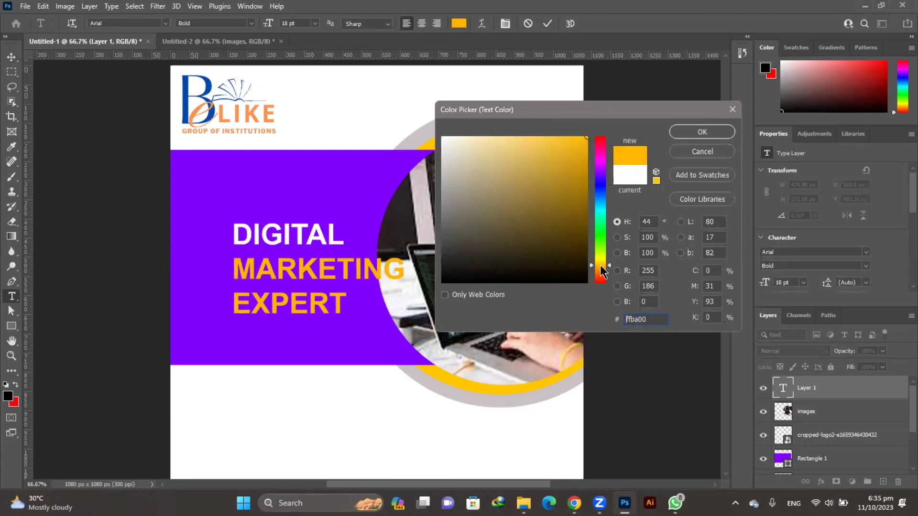
left_click_drag(601, 266, 601, 263)
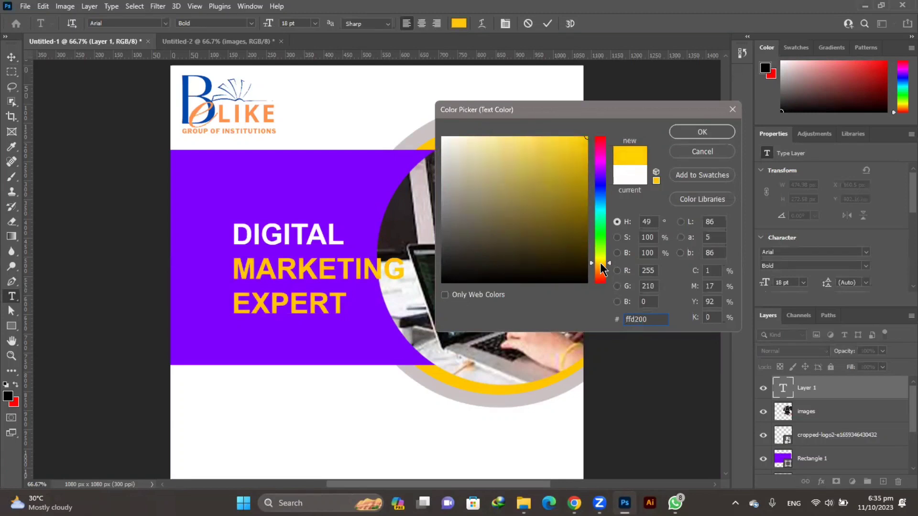
left_click(705, 136)
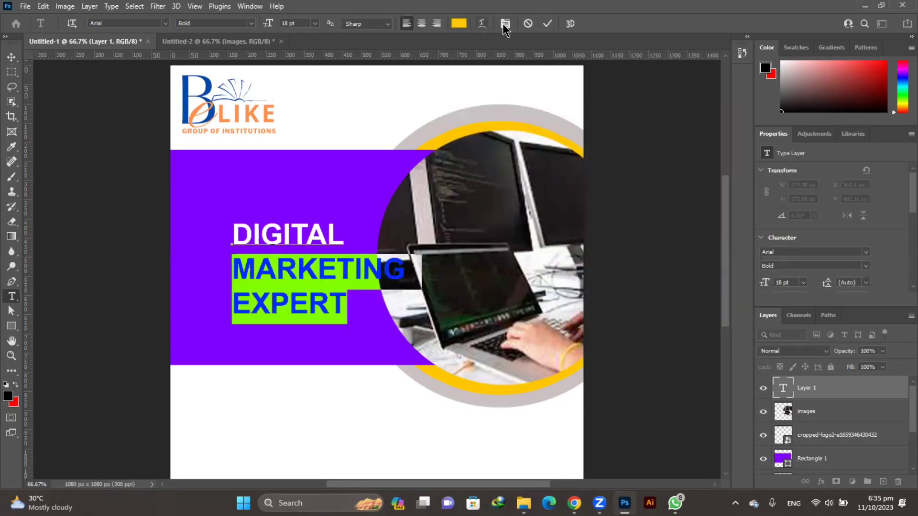
Set all three text lines to 16 pt and commit the text.
left_click(314, 24)
left_click(308, 109)
key("ctrl+z")
left_click_drag(231, 225, 440, 359)
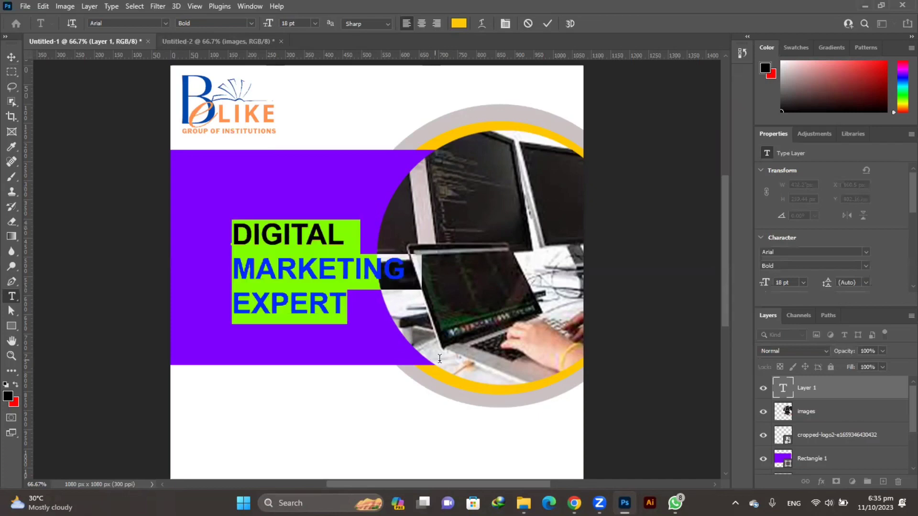
left_click(313, 25)
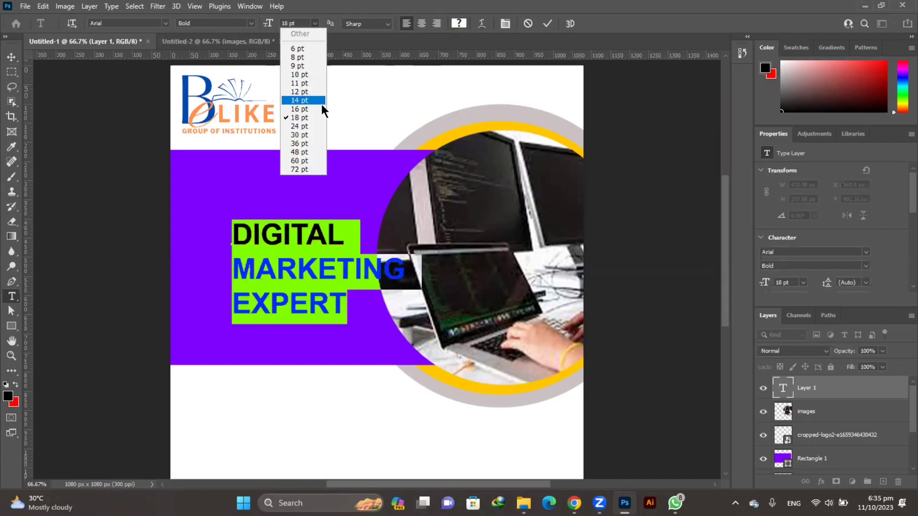
left_click(321, 112)
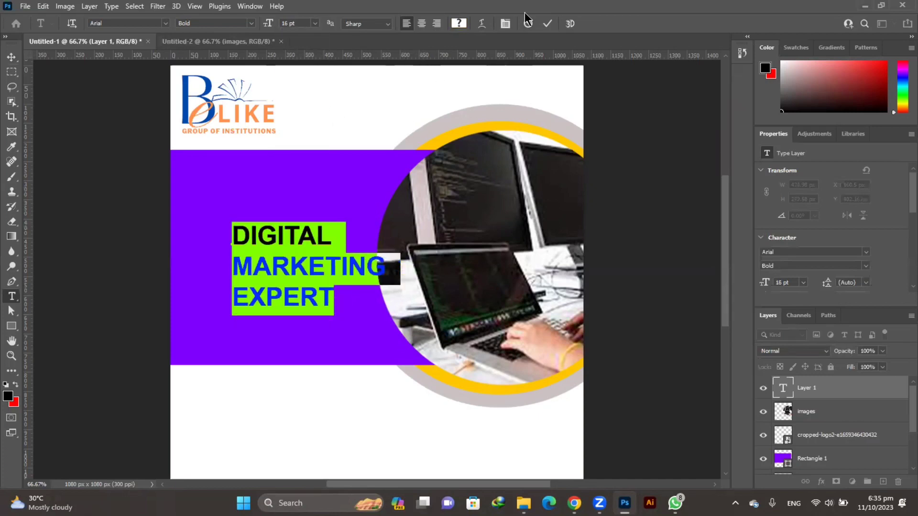
left_click(548, 24)
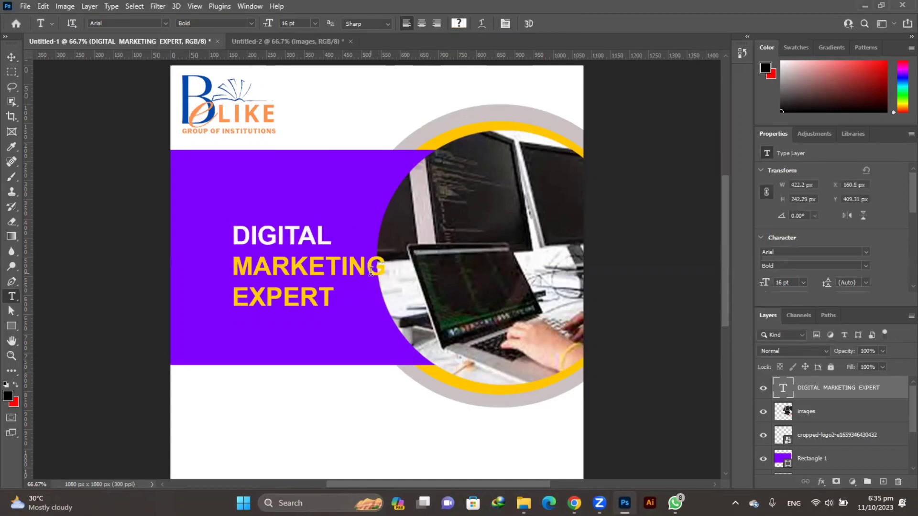
Move the headline text up-left to X 30.5, Y 279.31, then return to Chrome's reference results.
key("v")
left_click_drag(354, 264, 313, 222)
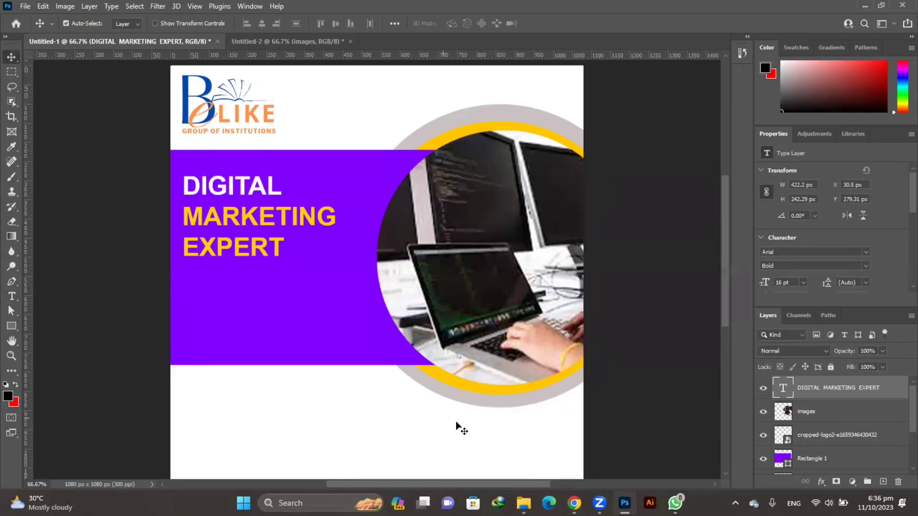
key("alt+Tab")
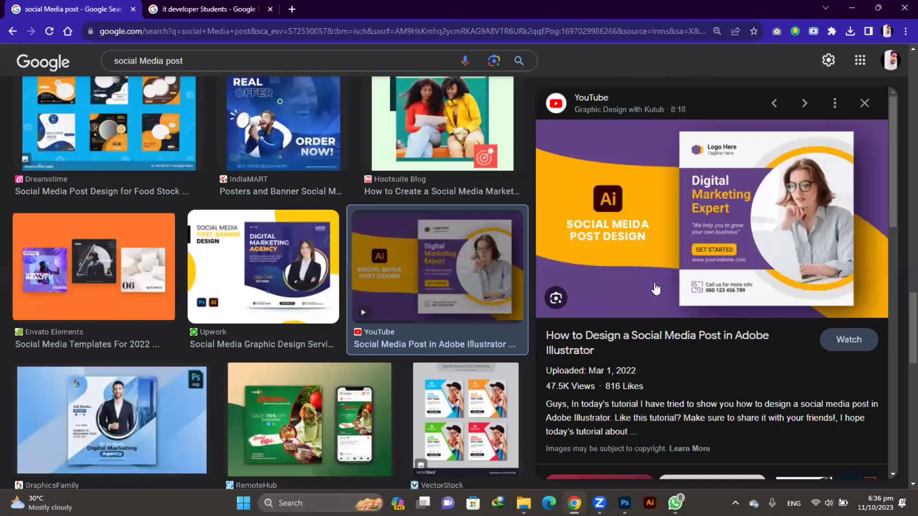
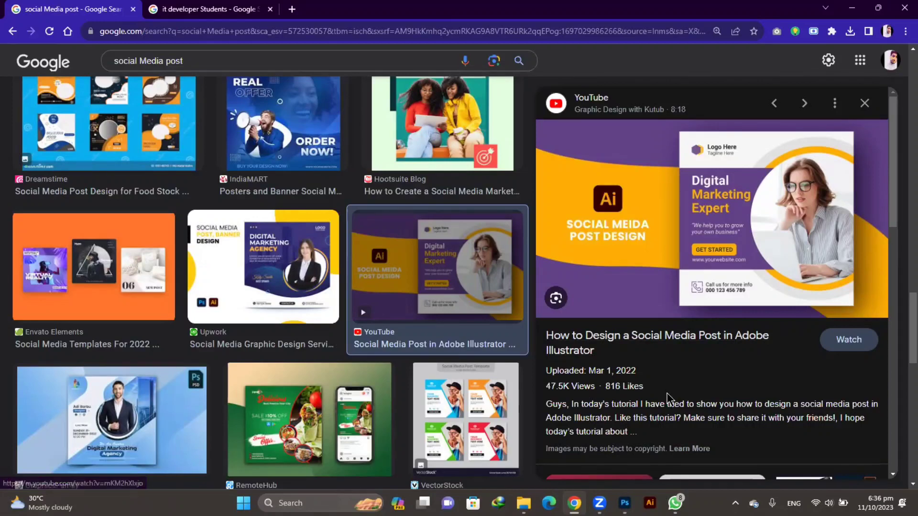
Switch from the Chrome image results back to the Photoshop post design.
left_click(625, 502)
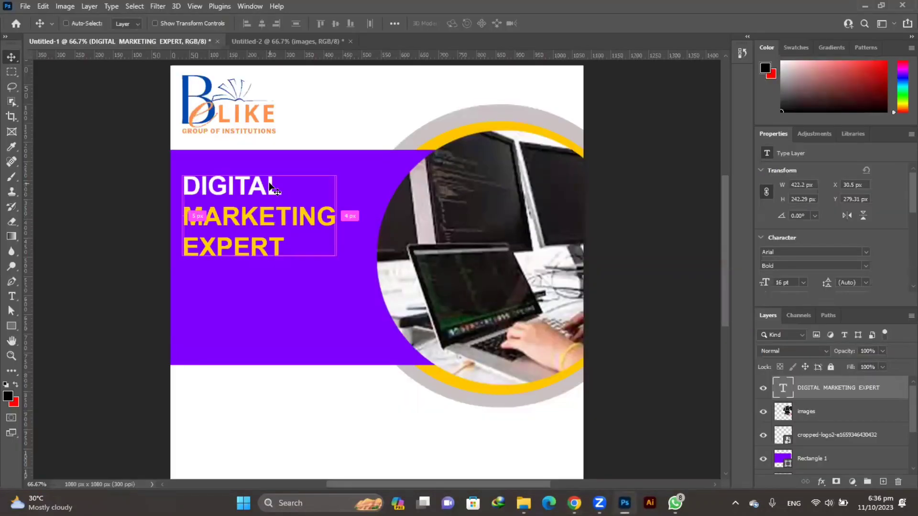
Duplicate the DIGITAL MARKETING EXPERT heading layer and drag the copy below the original.
key("k")
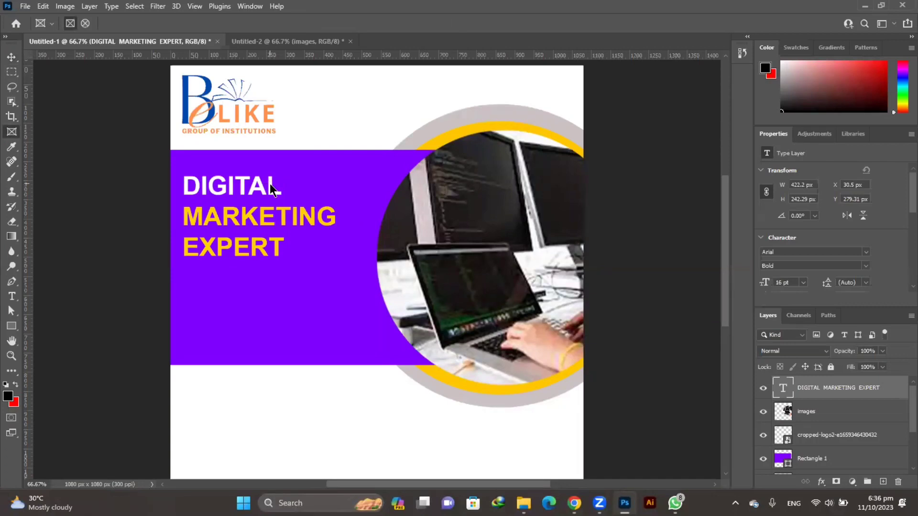
key("ctrl+j")
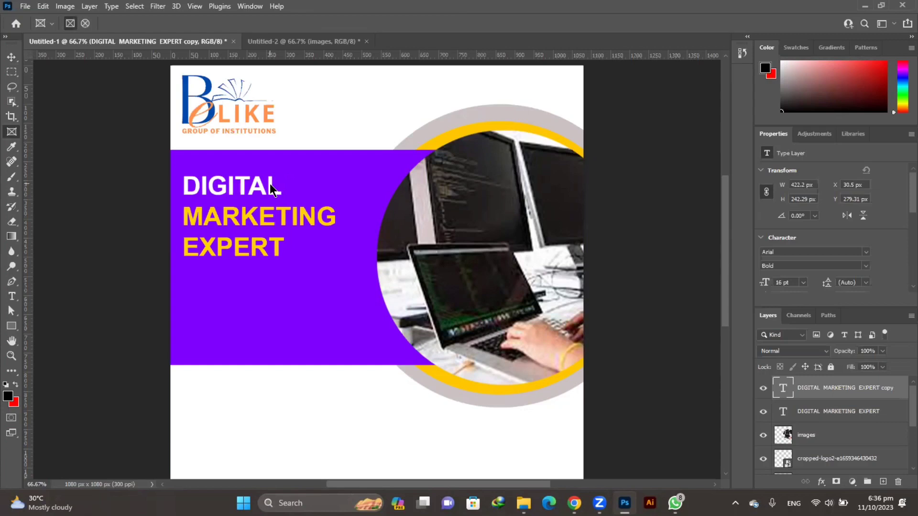
key("ctrl+k")
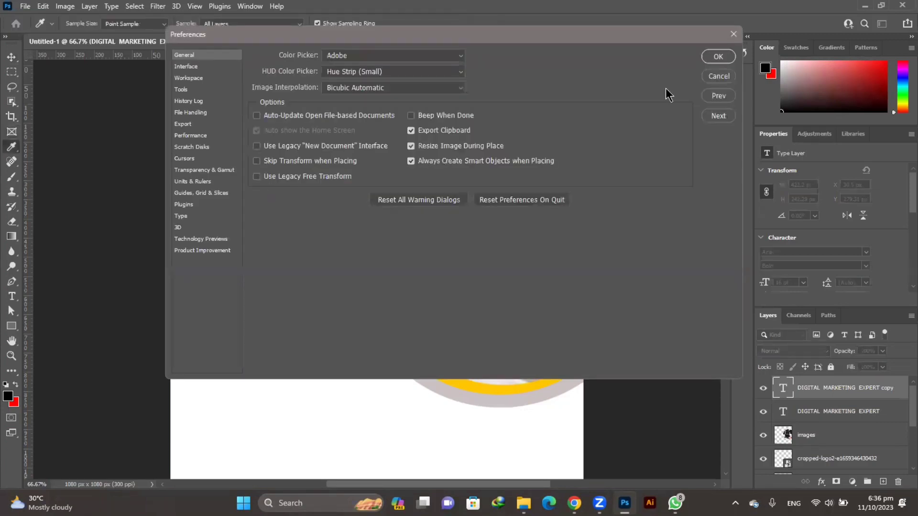
left_click(719, 77)
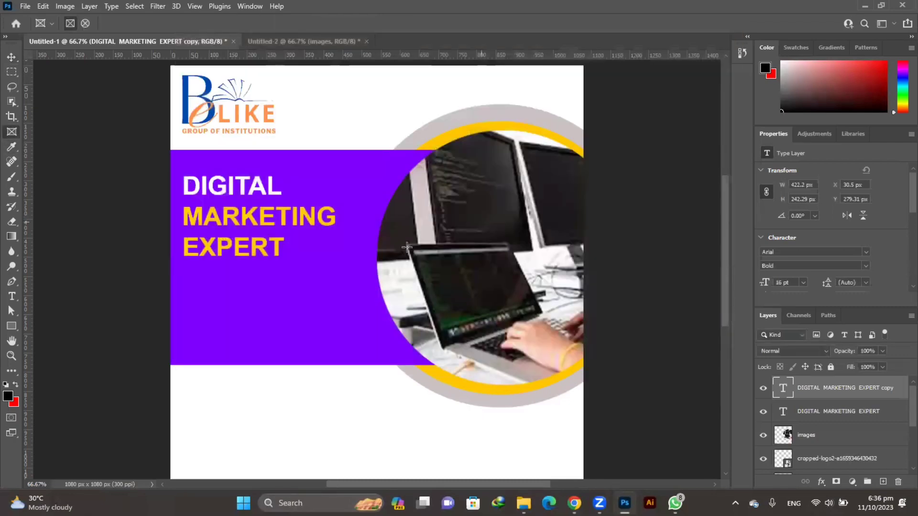
key("v")
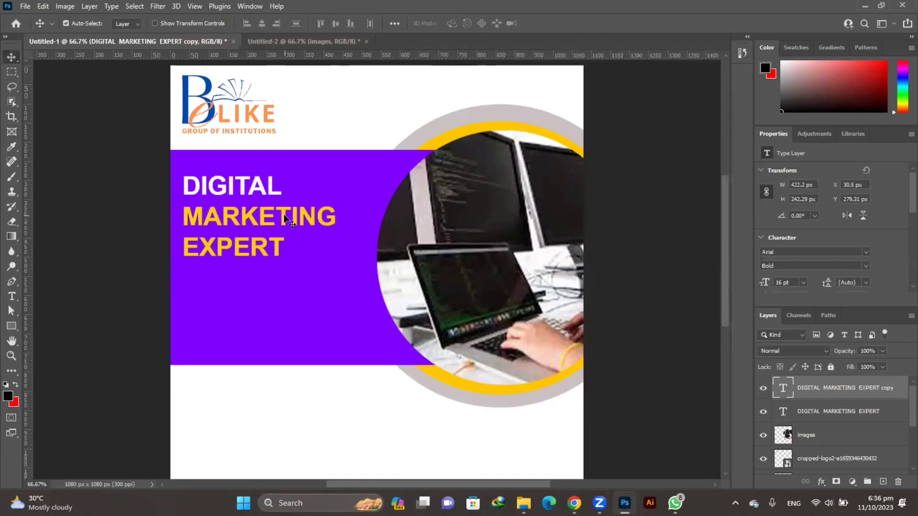
left_click_drag(284, 230, 278, 301)
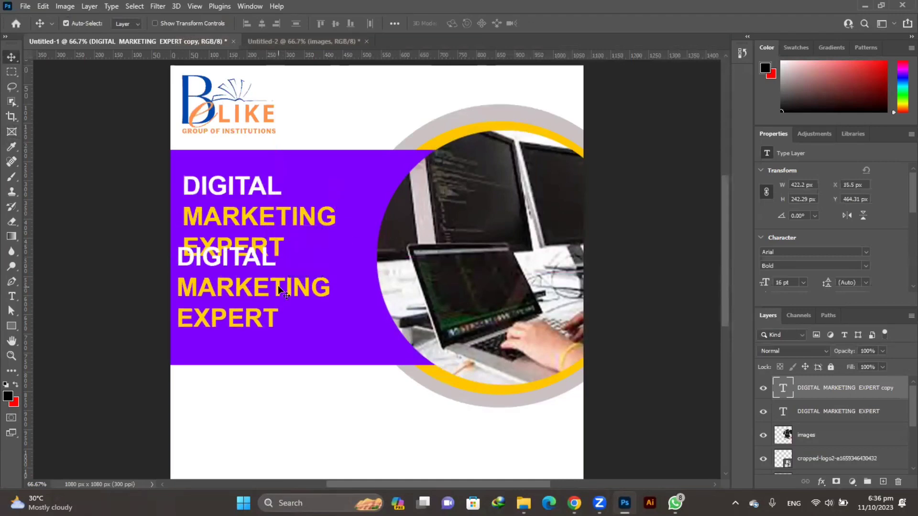
Clear the copied heading's text and set up a pair of quote marks.
double_click(277, 285)
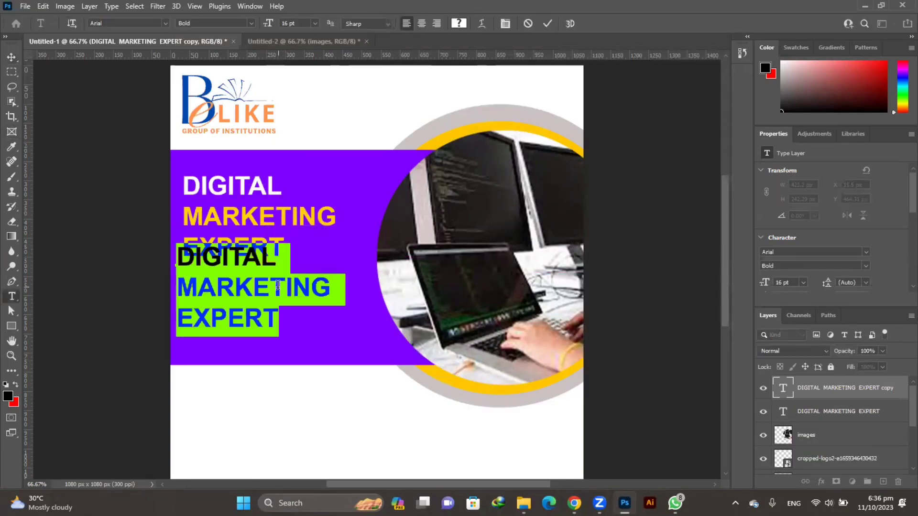
key("BackSpace")
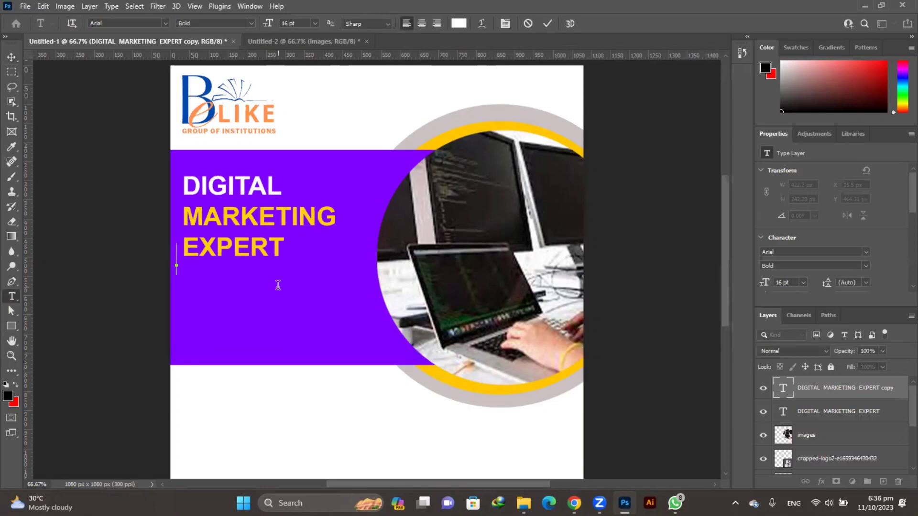
type(".")
key("BackSpace")
type("'")
type("\"")
key("BackSpace")
key("BackSpace")
type("\"\"")
key("Right")
key("Right")
key("BackSpace")
Type the two-line tagline 'We Help you to grow / your own Busine' and select it.
type("W")
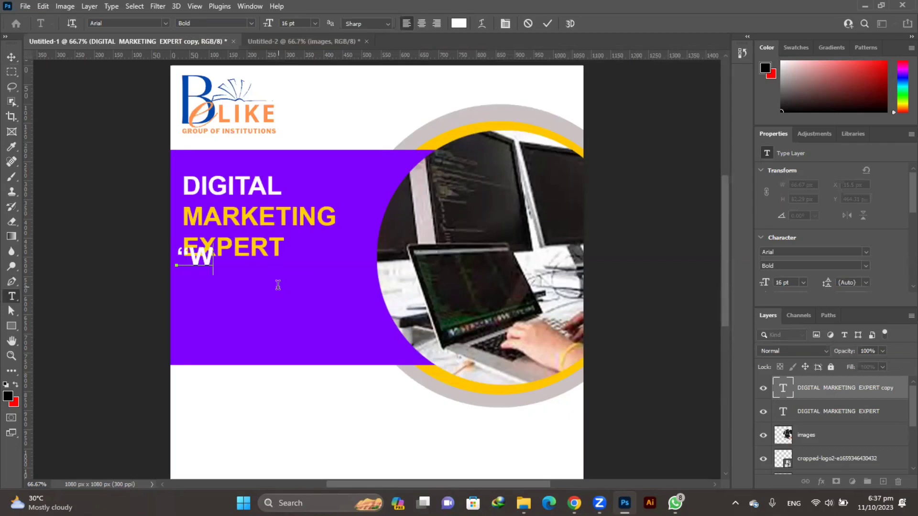
type("e He")
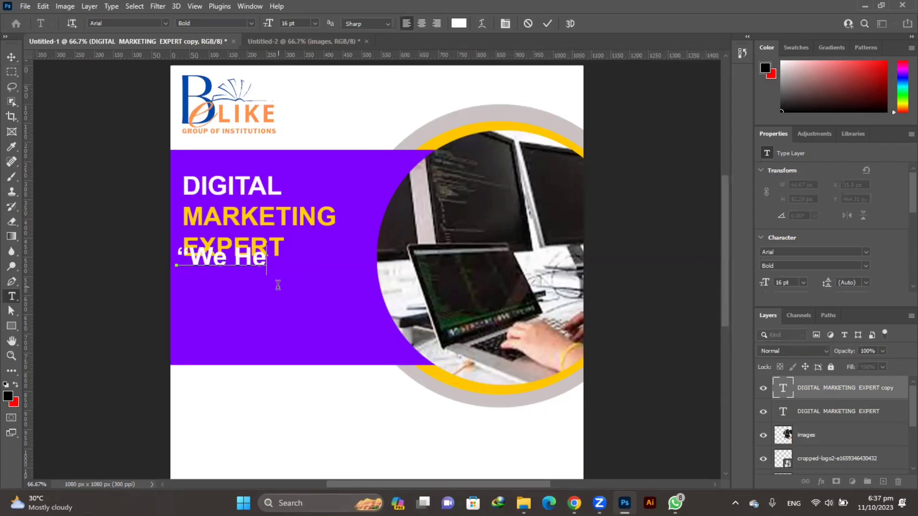
type("lip")
key("BackSpace")
key("BackSpace")
type("p")
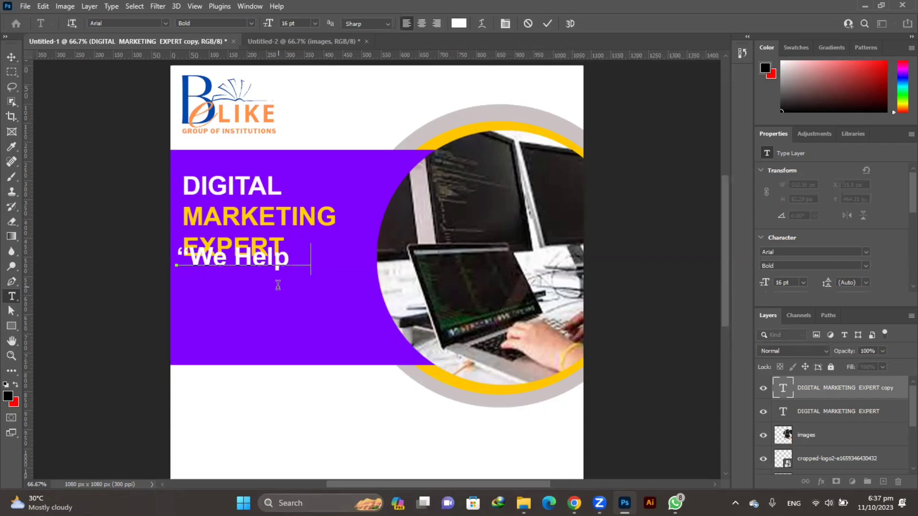
type(" you")
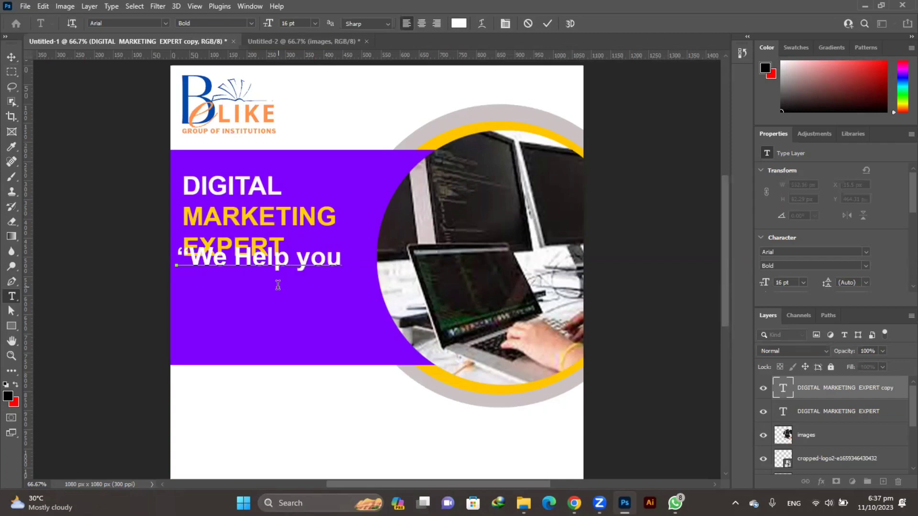
type(" to ar")
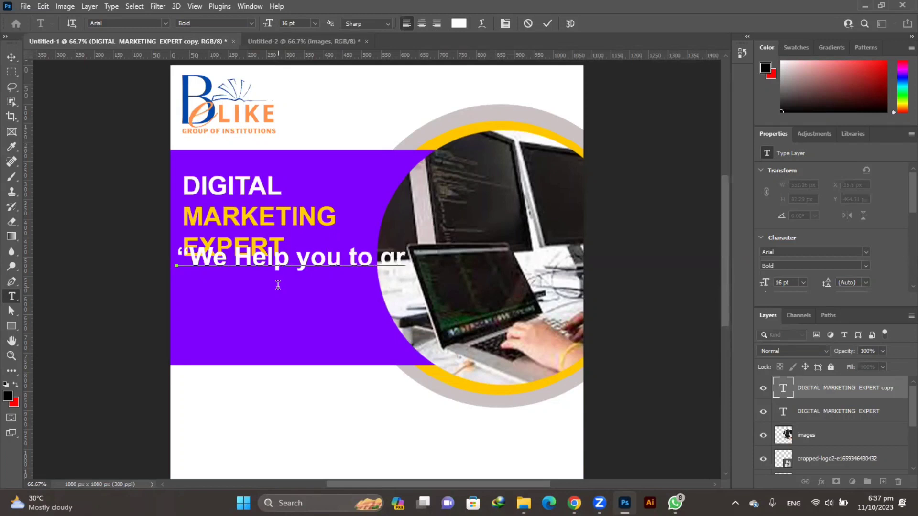
type("ow")
key("Return")
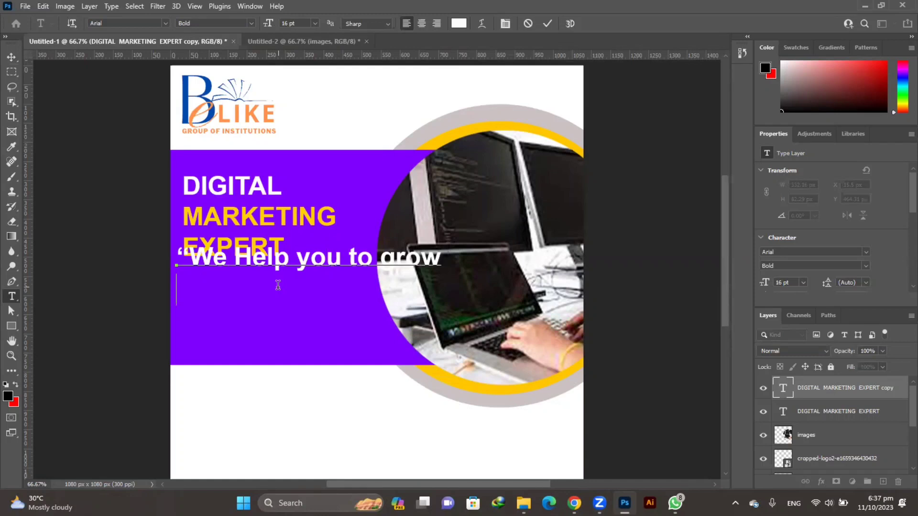
type("yo")
type("ur o")
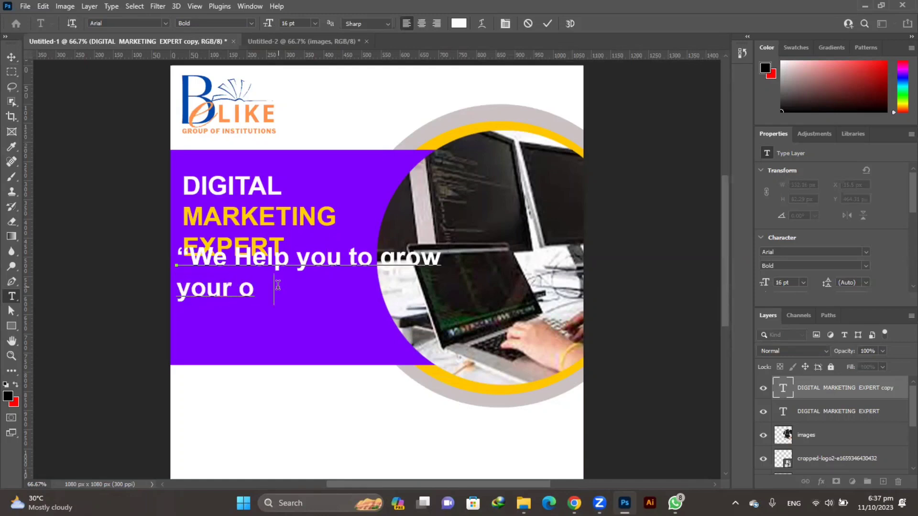
type("wn Bus")
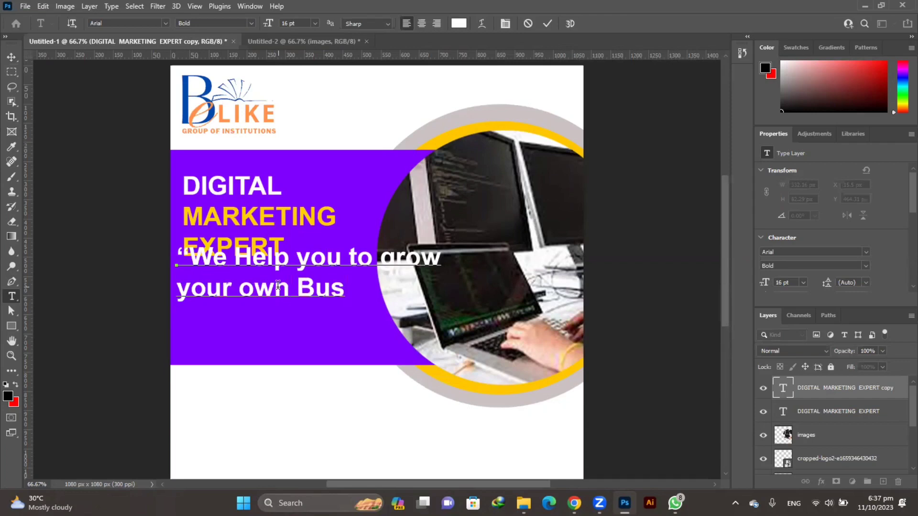
type("iness")
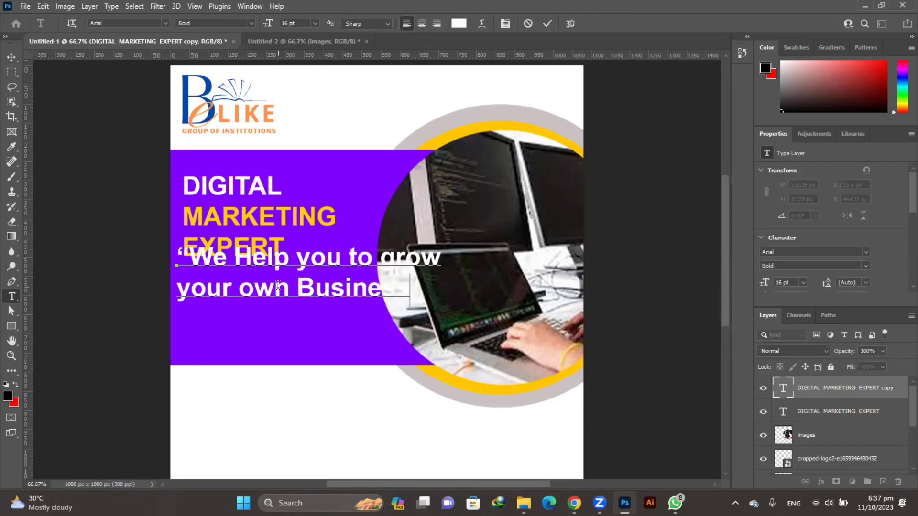
type("”")
key("BackSpace")
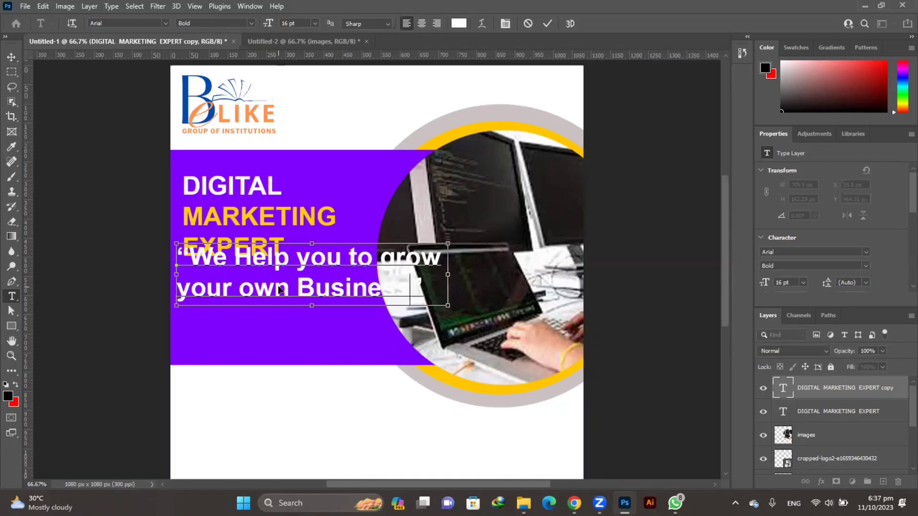
key("ctrl+a")
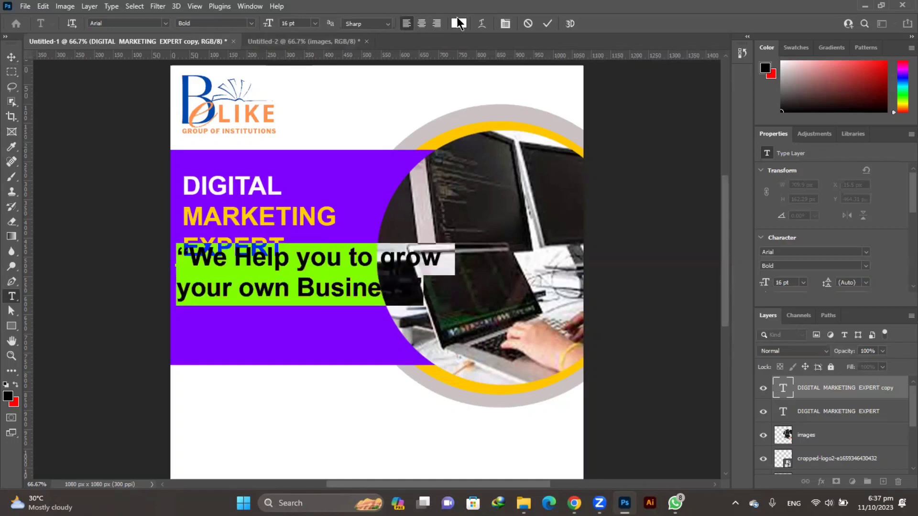
Make the tagline yellow (ffd200) and shrink it to 9 pt.
left_click(458, 23)
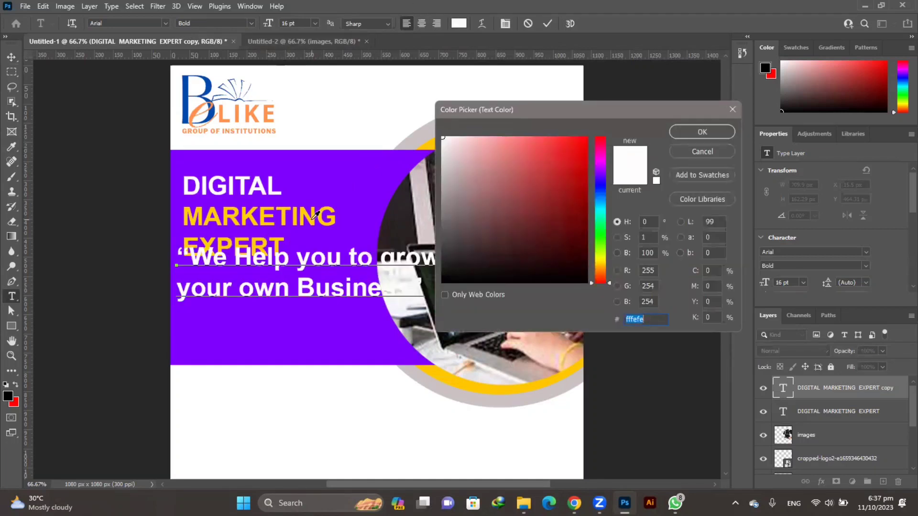
type("ffd200")
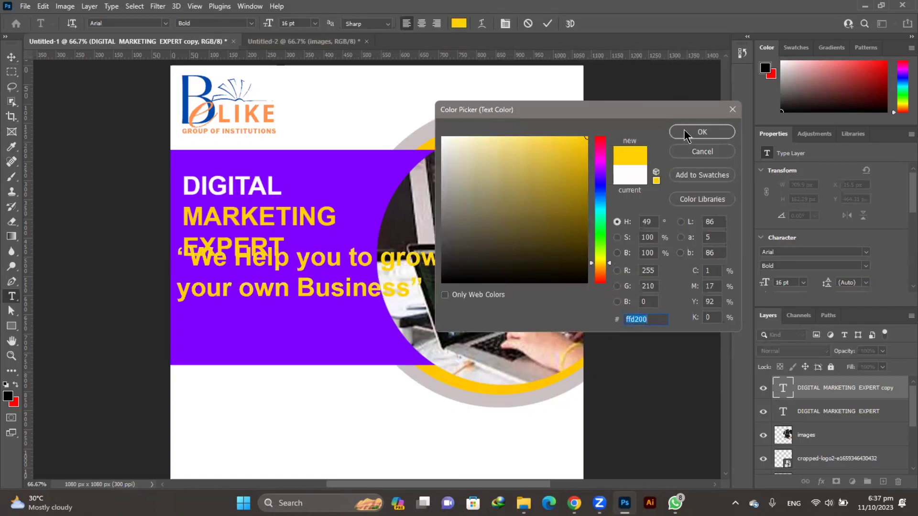
left_click(684, 132)
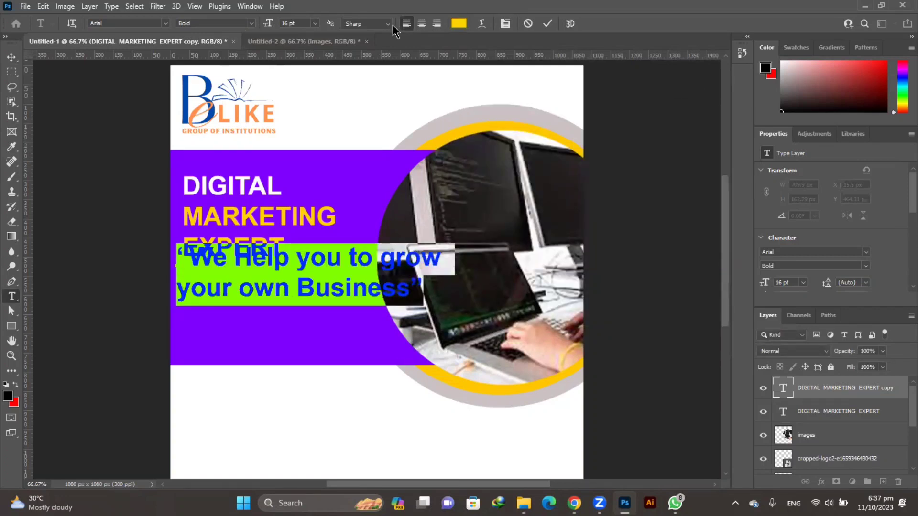
left_click(426, 24)
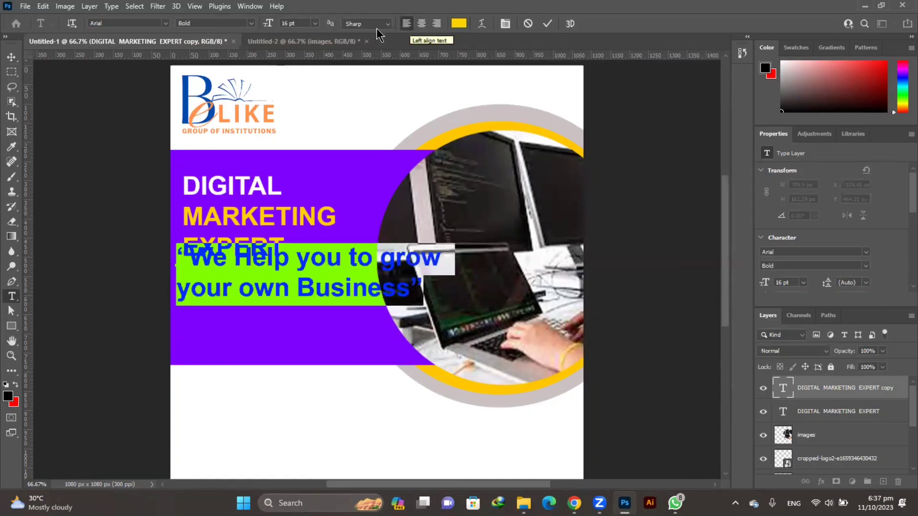
left_click(315, 24)
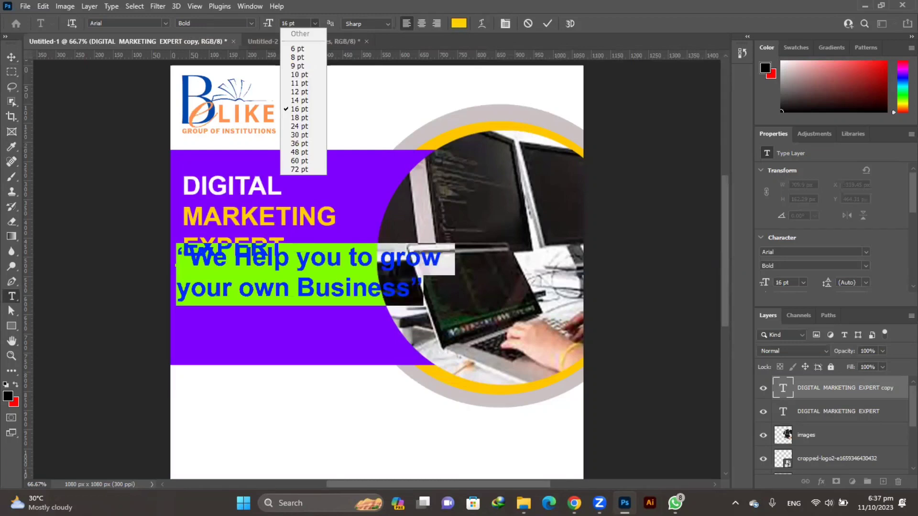
left_click(315, 24)
left_click(314, 25)
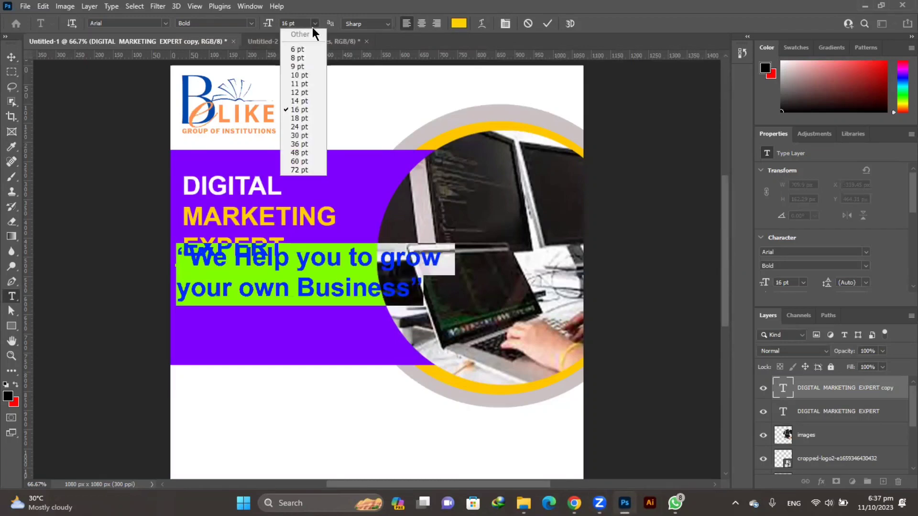
left_click(298, 68)
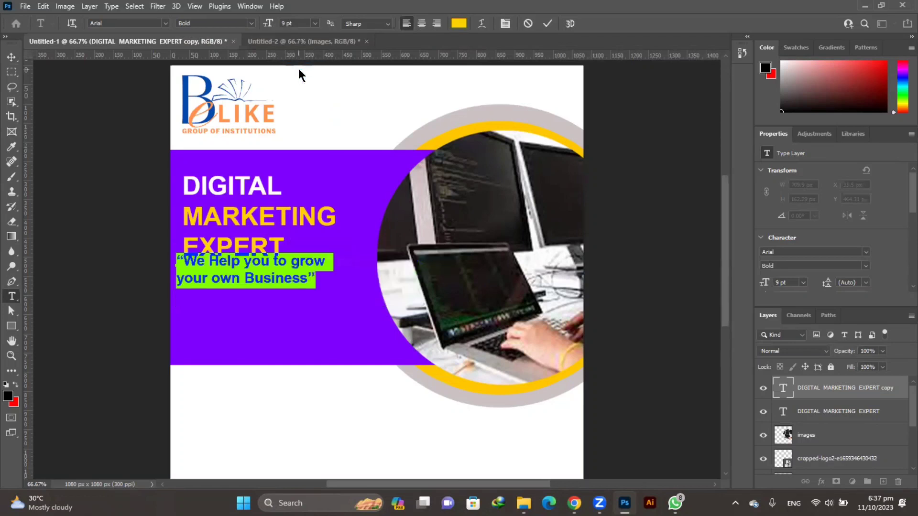
Center-align the tagline and commit it inside the purple banner beneath the heading.
left_click_drag(273, 309, 285, 325)
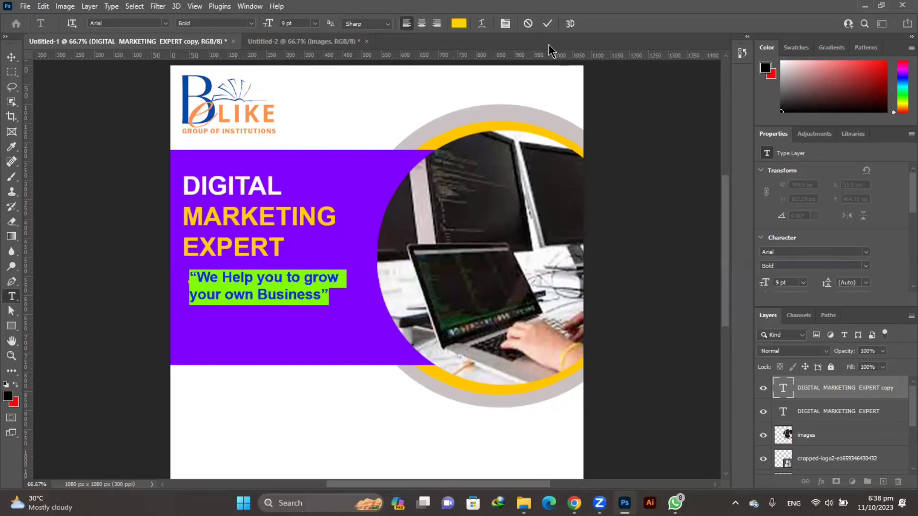
left_click(423, 25)
left_click_drag(233, 326, 310, 329)
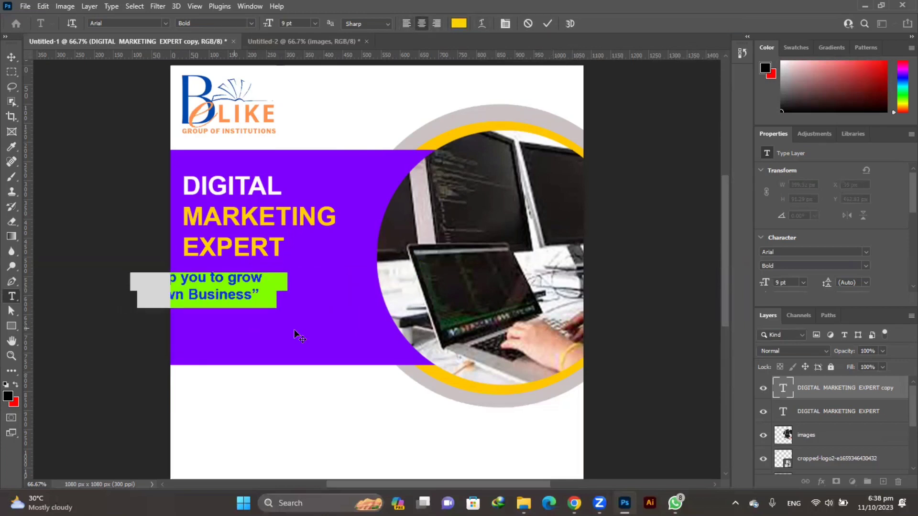
left_click(547, 23)
Resize the tagline to 6 pt and change its colour to white.
key("v")
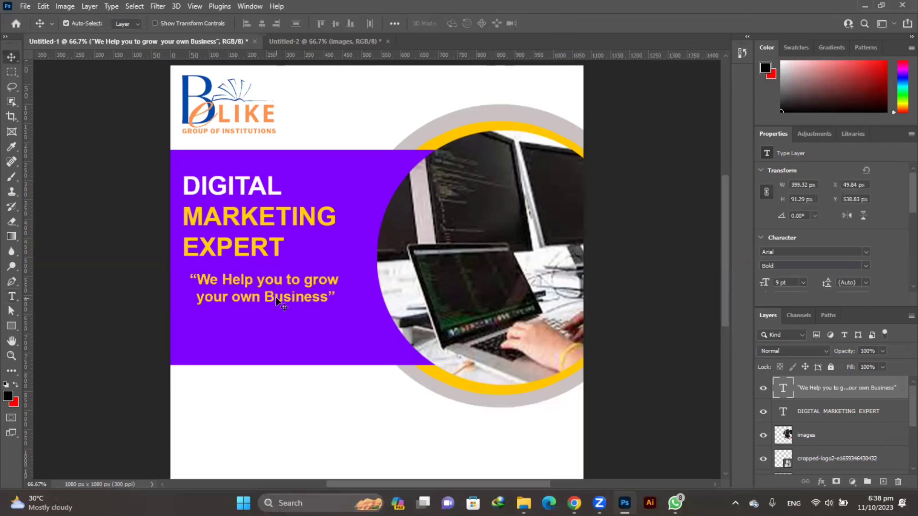
double_click(275, 297)
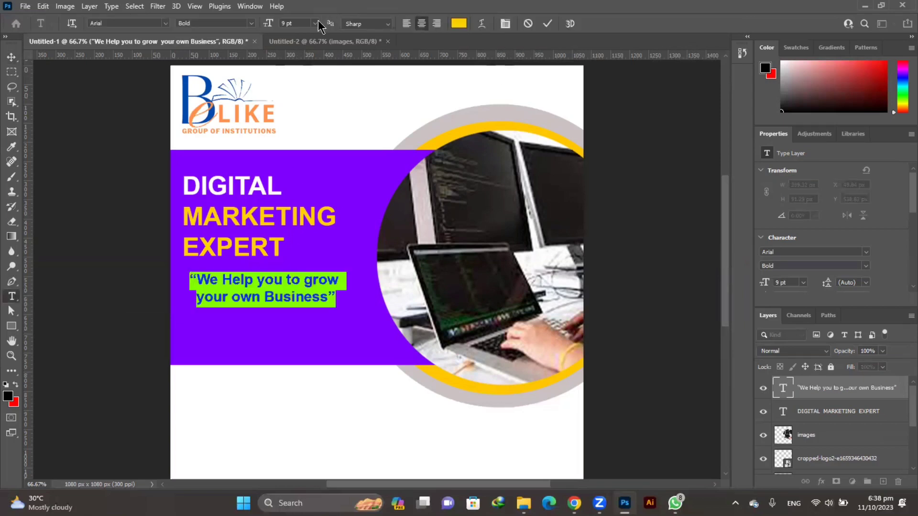
left_click(318, 21)
left_click(304, 49)
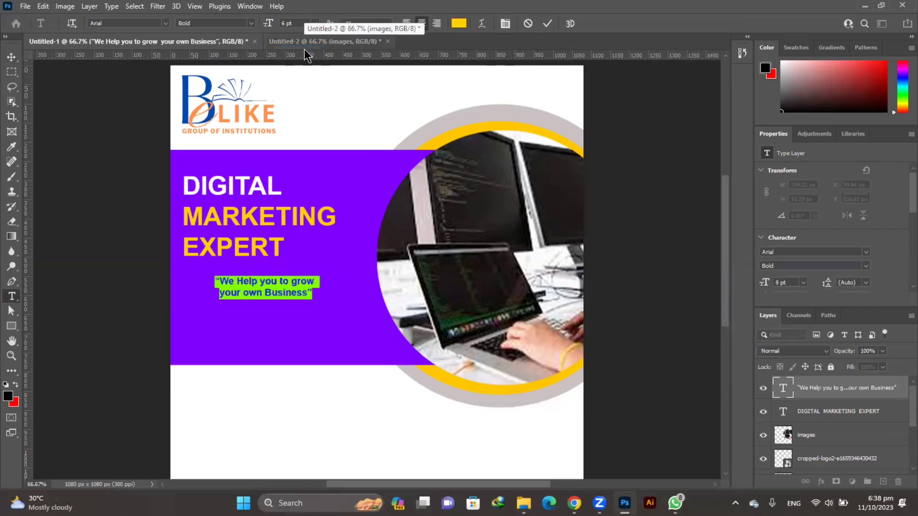
left_click(458, 23)
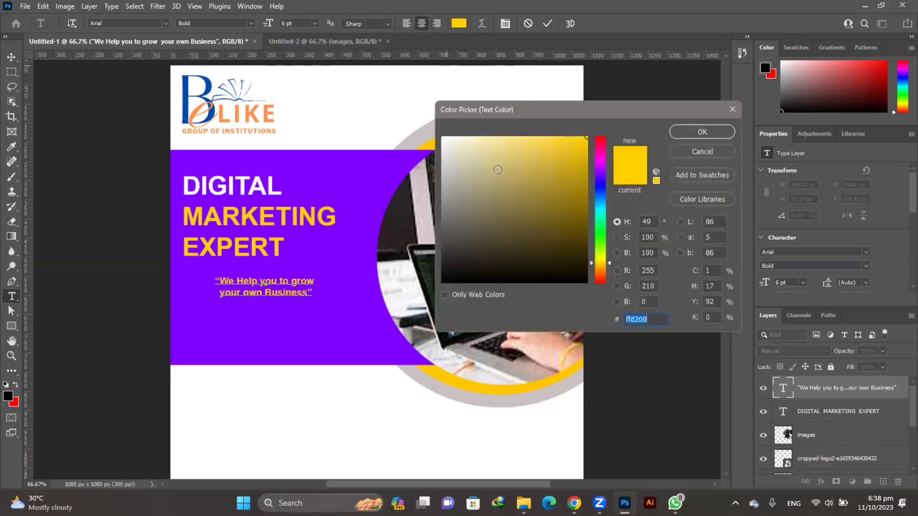
left_click(395, 82)
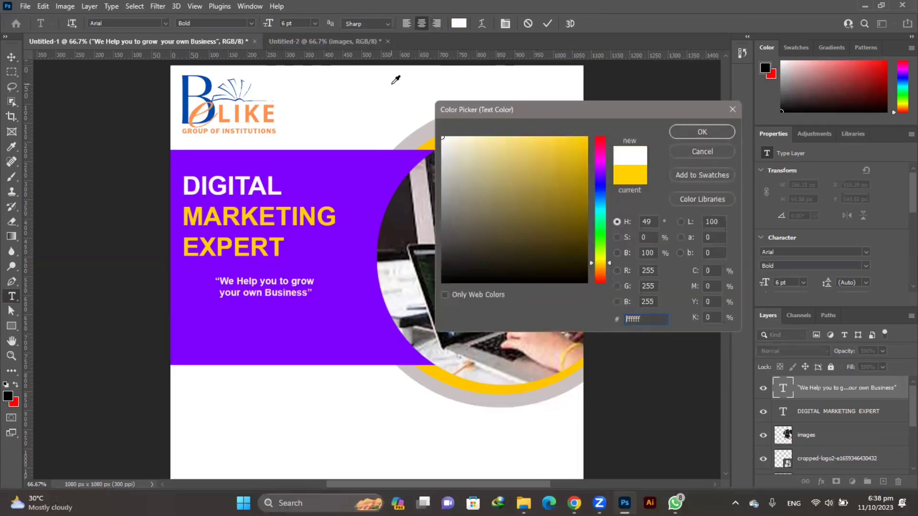
left_click(689, 132)
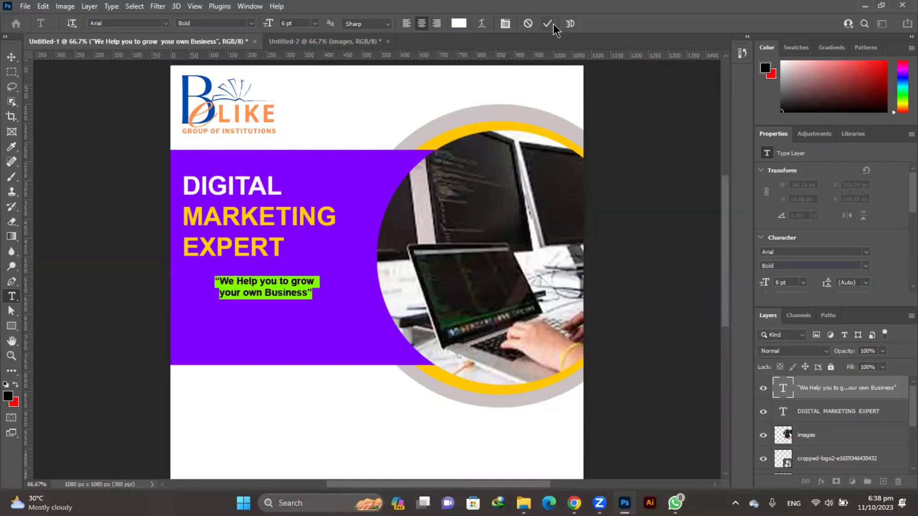
left_click(548, 24)
Align the tagline under the heading's left side, nudging it up, and compare with the Chrome reference.
key("v")
left_click_drag(276, 299, 259, 297)
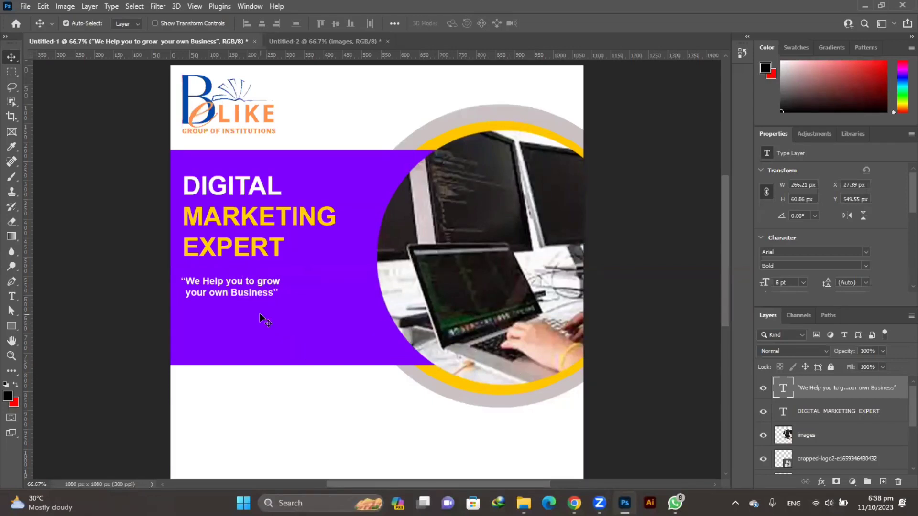
key("Up")
key("Up")
key("Up")
key("Up")
key("Up")
key("Up")
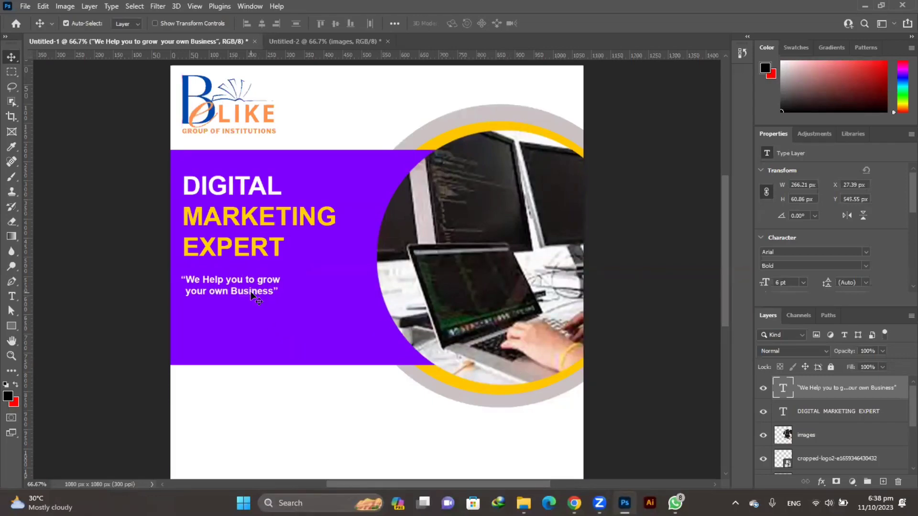
key("Up")
key("Up")
key("Up")
key("Up")
key("Up")
key("Up")
key("Up")
key("Up")
key("Up")
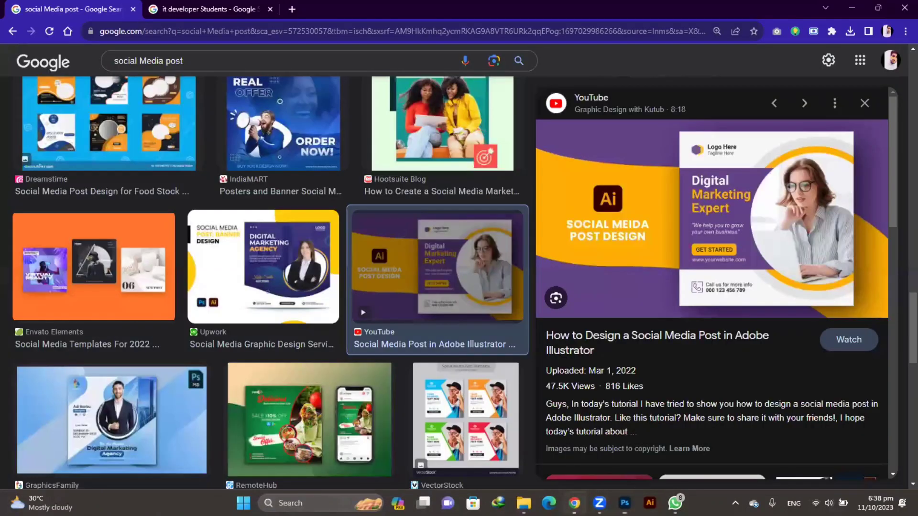
left_click(575, 503)
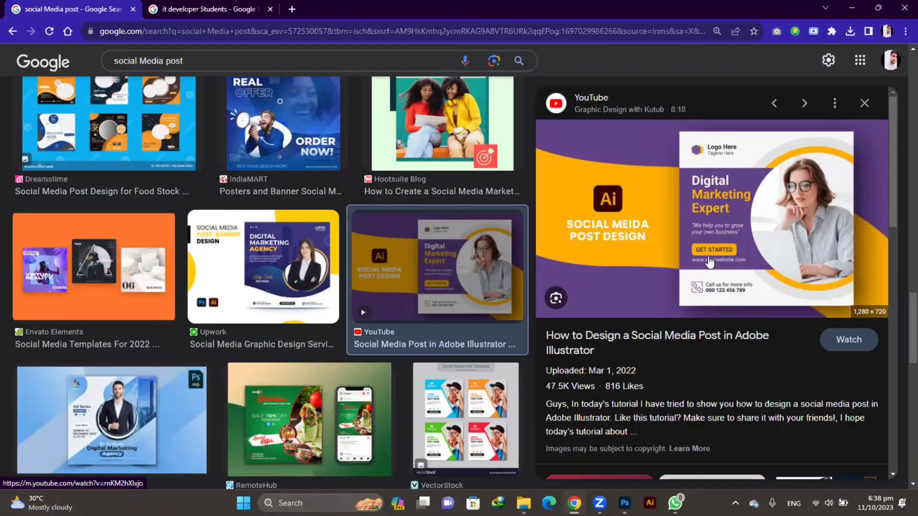
left_click(624, 503)
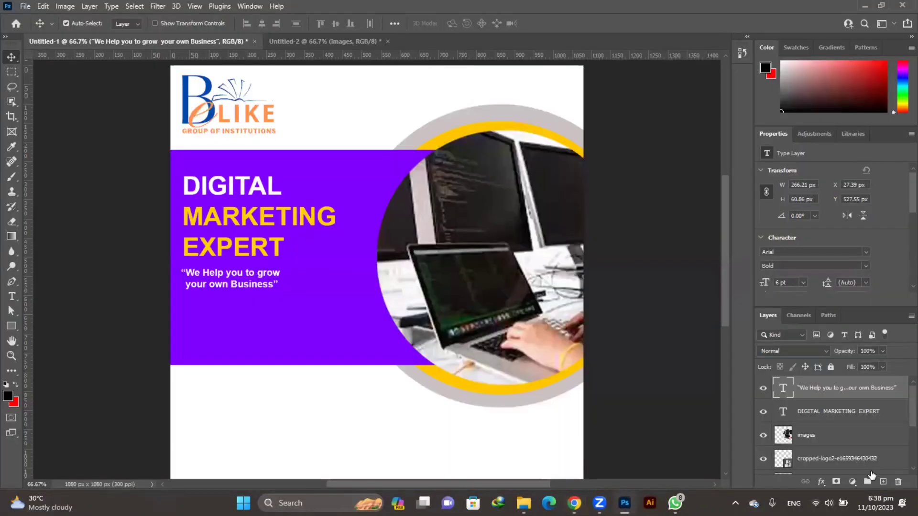
Draw a rectangle on a new layer below the tagline.
left_click(883, 481)
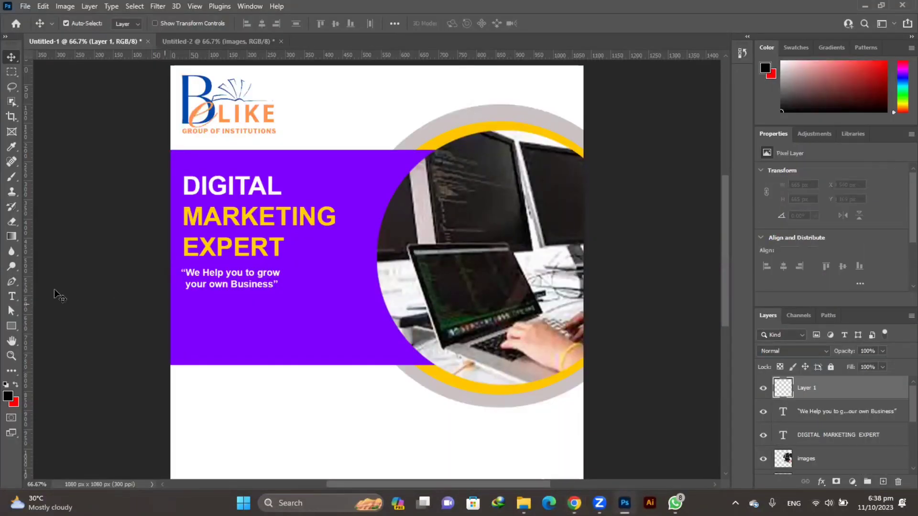
left_click(11, 326)
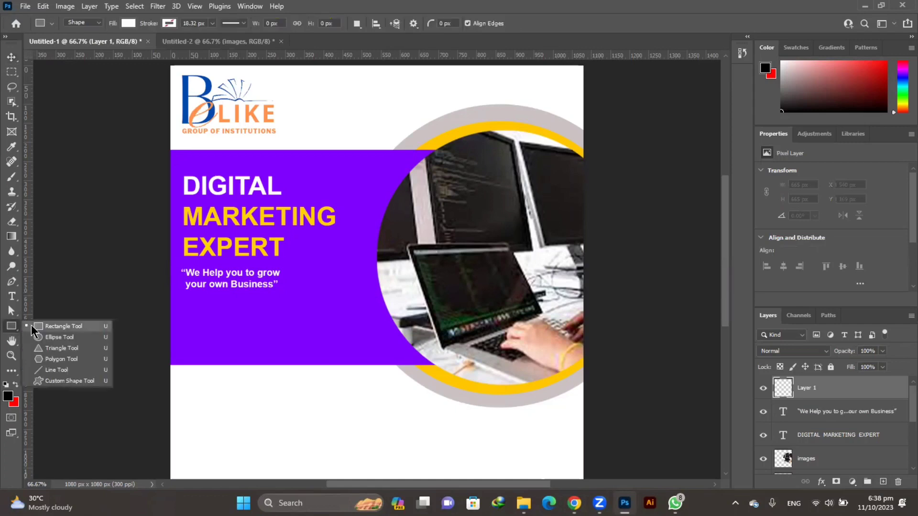
left_click(32, 327)
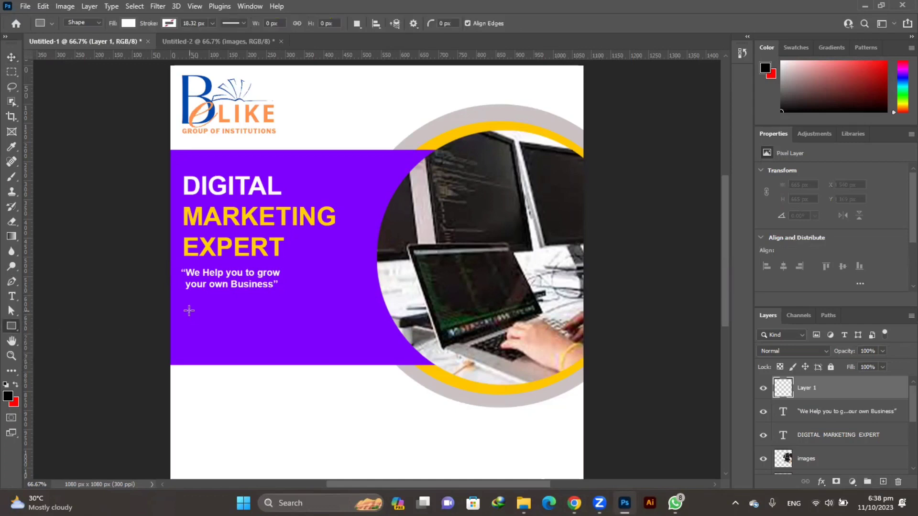
left_click_drag(189, 311, 297, 336)
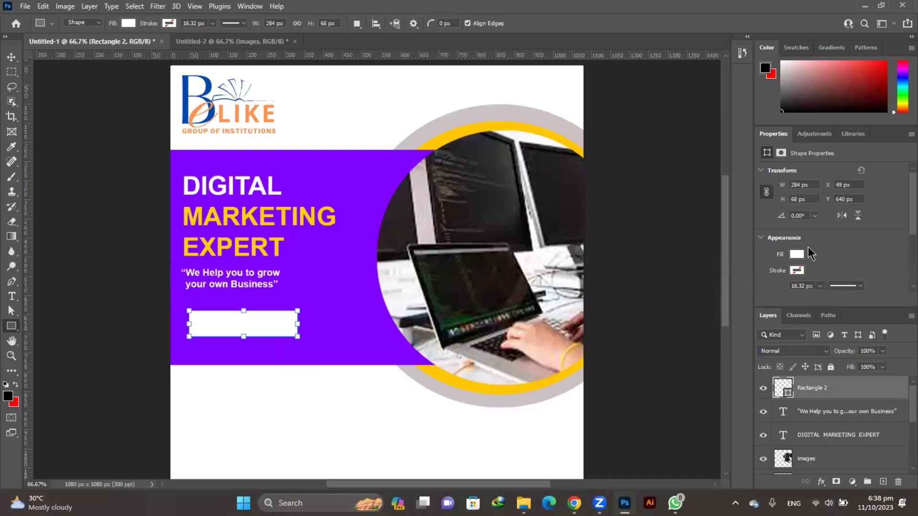
Fill the rectangle yellow and give it 30 px rounded corners.
left_click(796, 255)
left_click(771, 314)
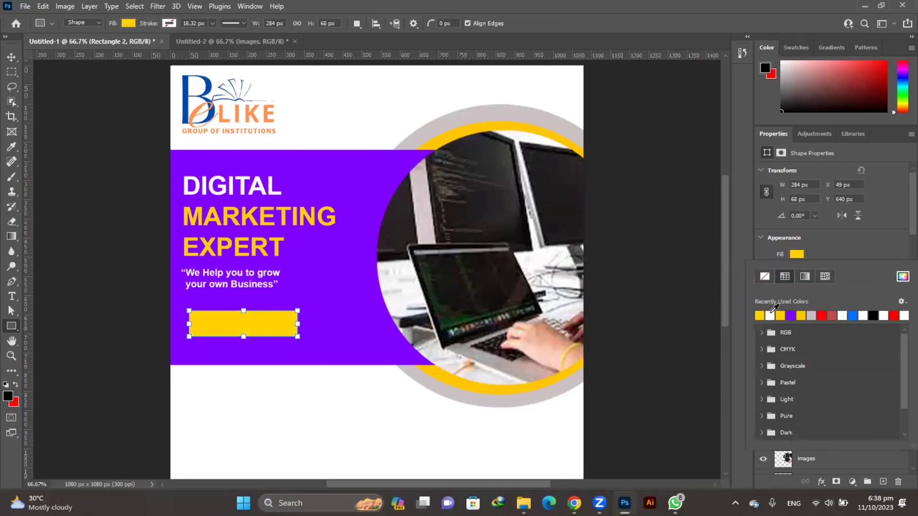
left_click(798, 257)
scroll(821, 264, "down", 4)
type("50")
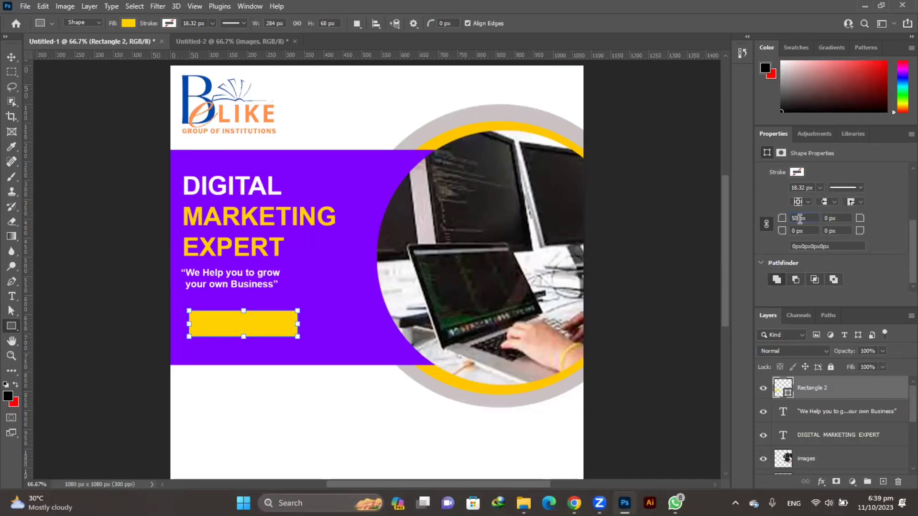
type("34")
key("Return")
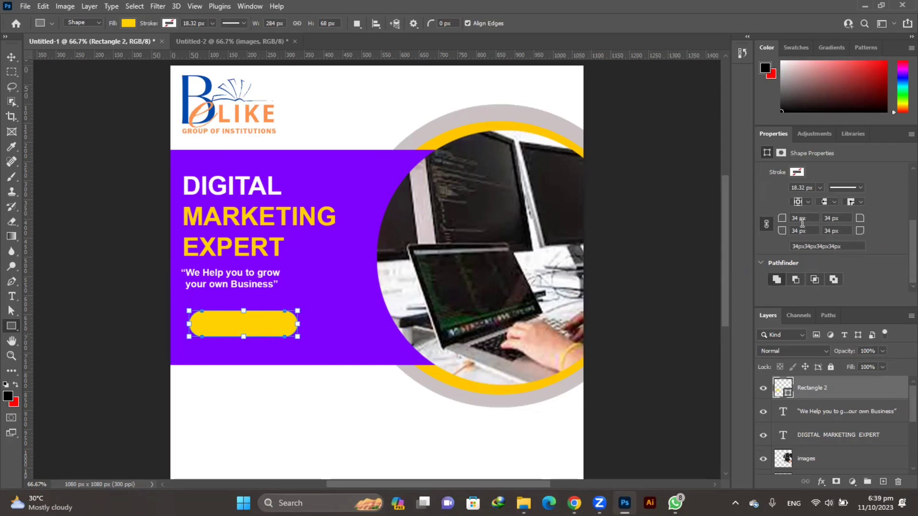
left_click(799, 218)
type("0")
key("Return")
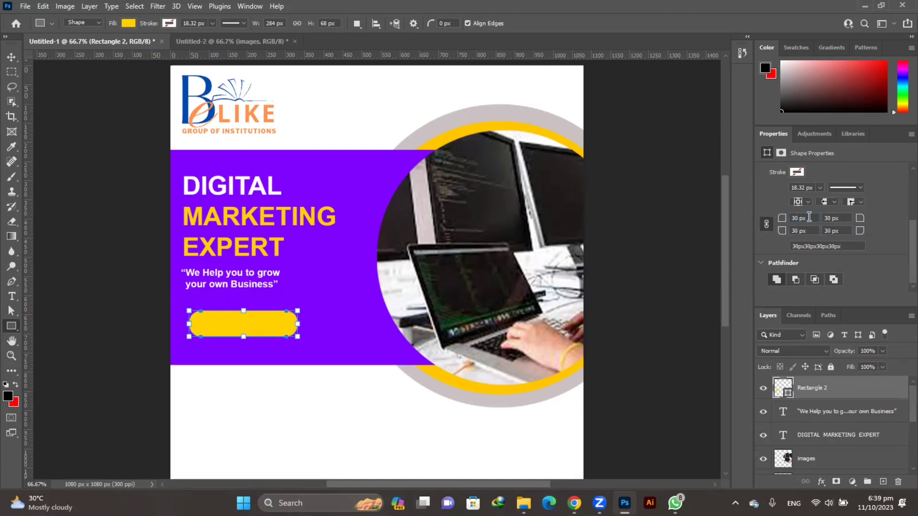
left_click(12, 58)
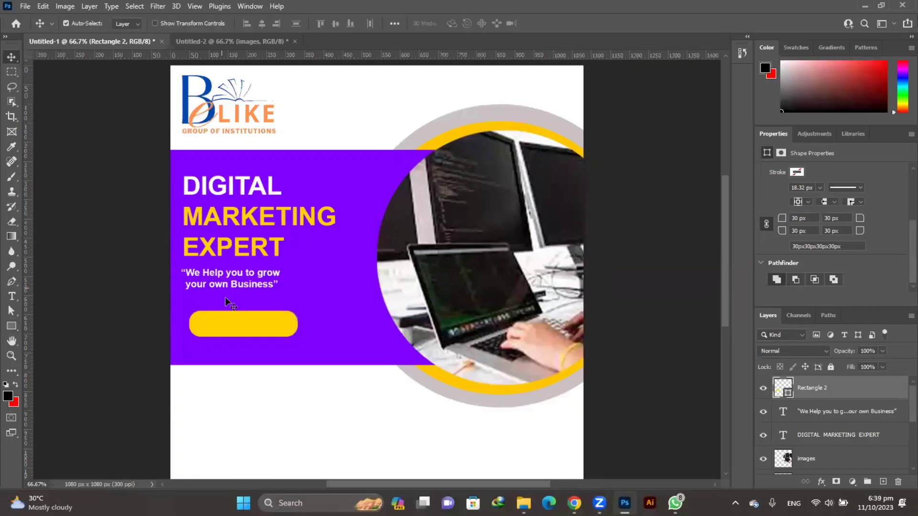
Move the yellow button up and place a copy of the tagline below it.
left_click_drag(235, 327, 231, 320)
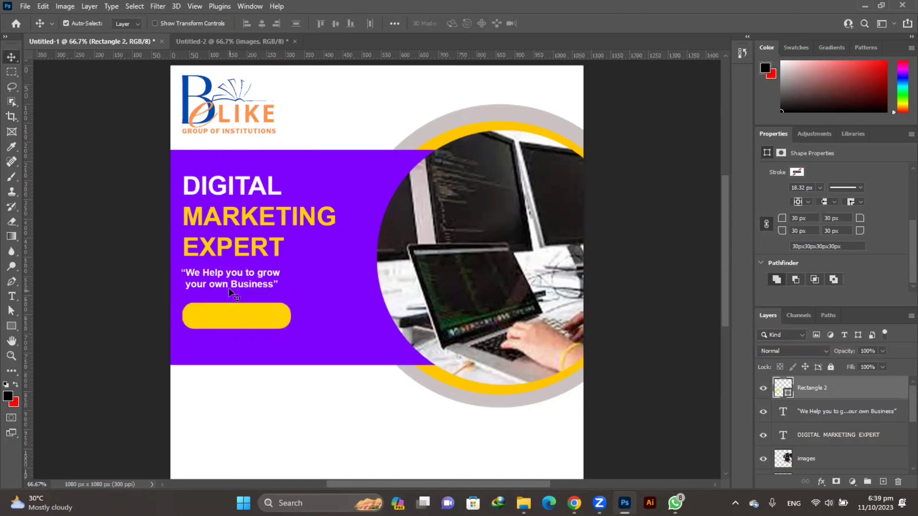
left_click(229, 287)
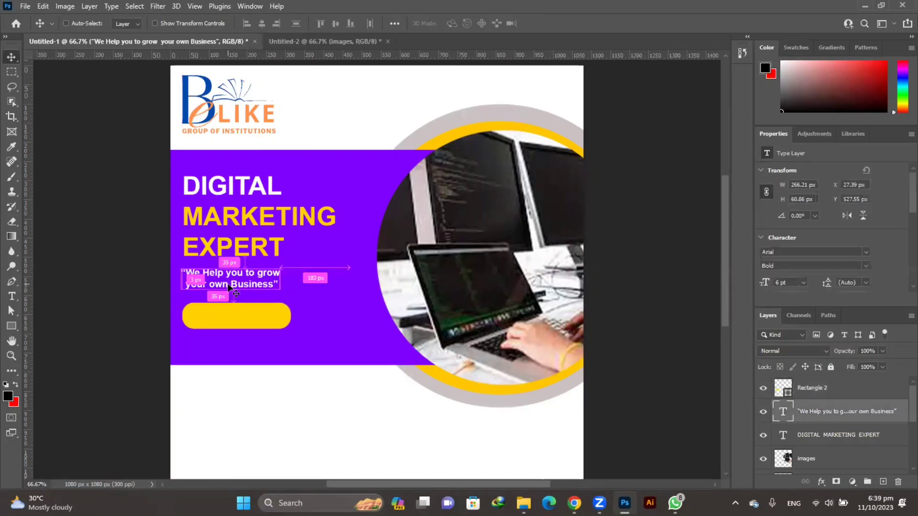
mouse_move(229, 287)
left_mouse_down()
mouse_move(234, 334)
mouse_move(284, 310)
mouse_move(258, 314)
left_mouse_up()
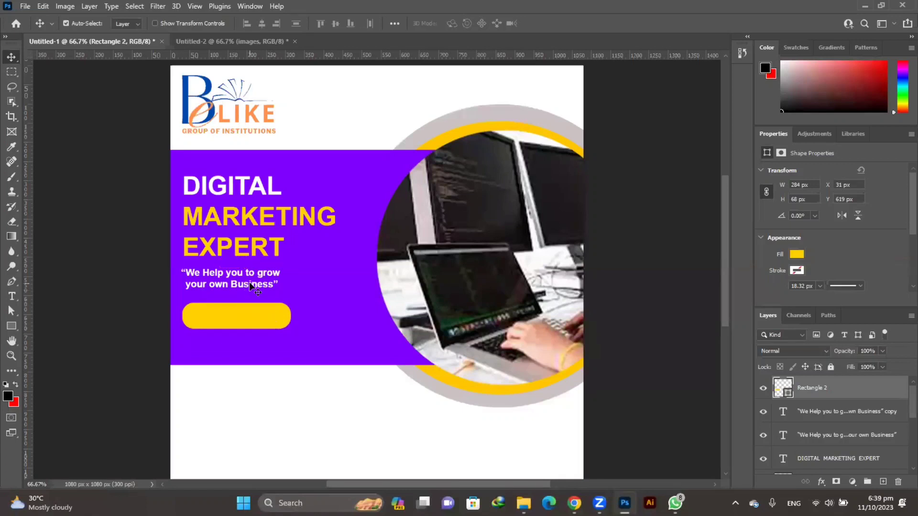
left_click_drag(251, 286, 249, 354)
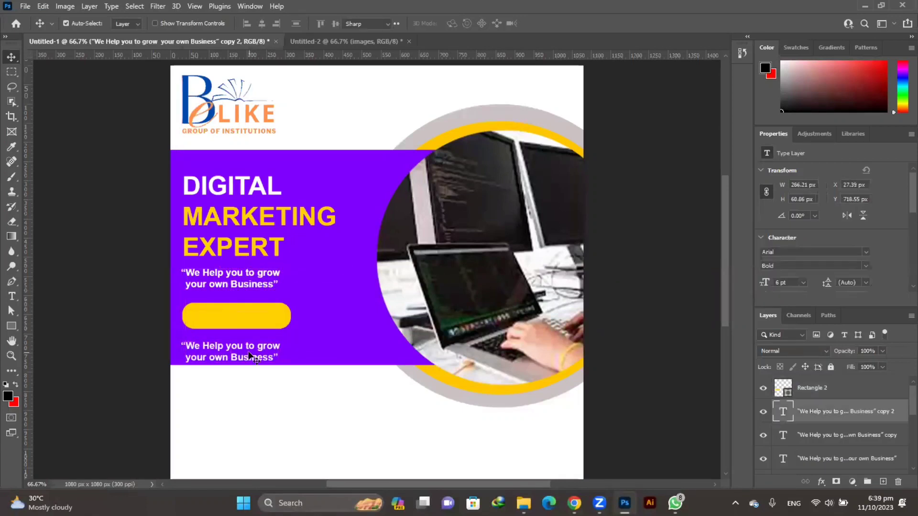
Retype the copied text as GET STARTED in the Impact font.
double_click(249, 351)
key("BackSpace")
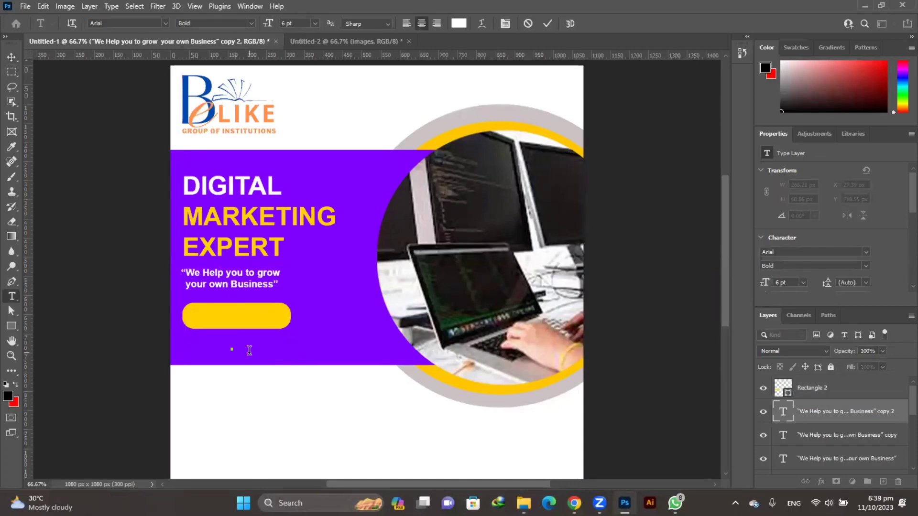
type("GET")
type(" STAR")
type("TED")
key("ctrl+a")
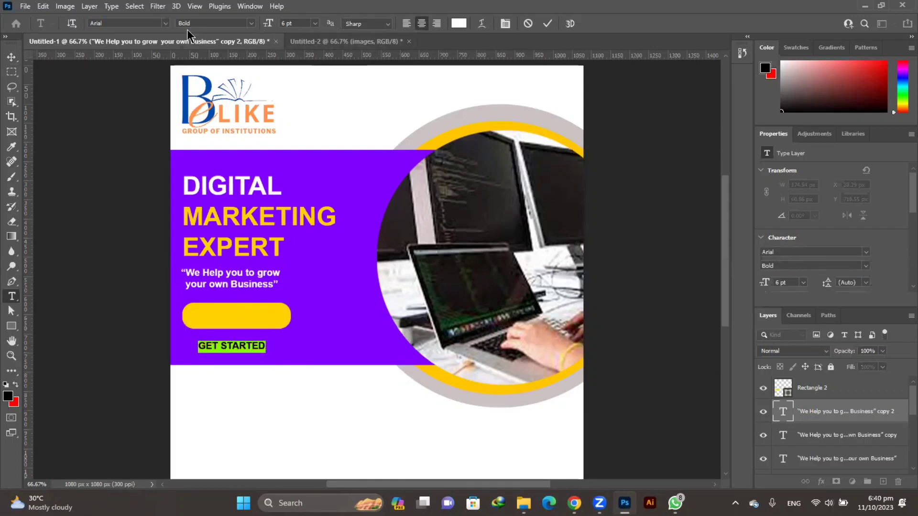
left_click(165, 24)
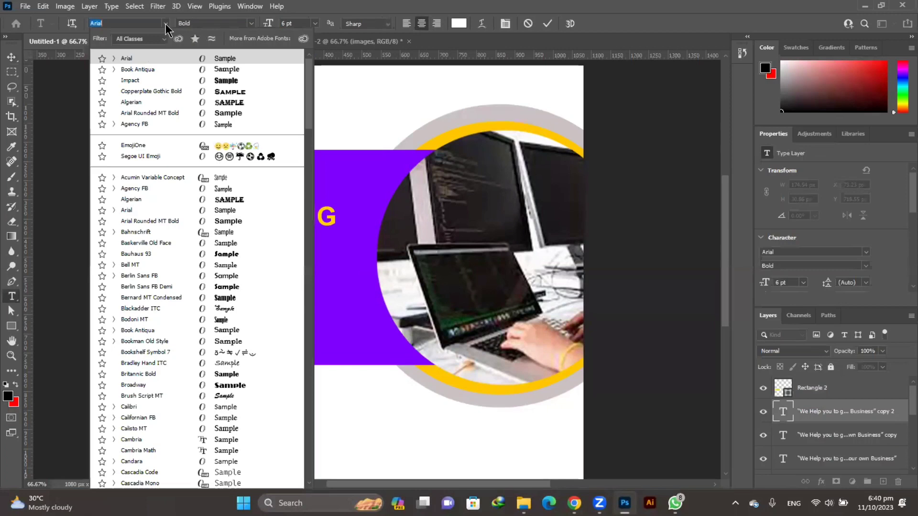
left_click(171, 81)
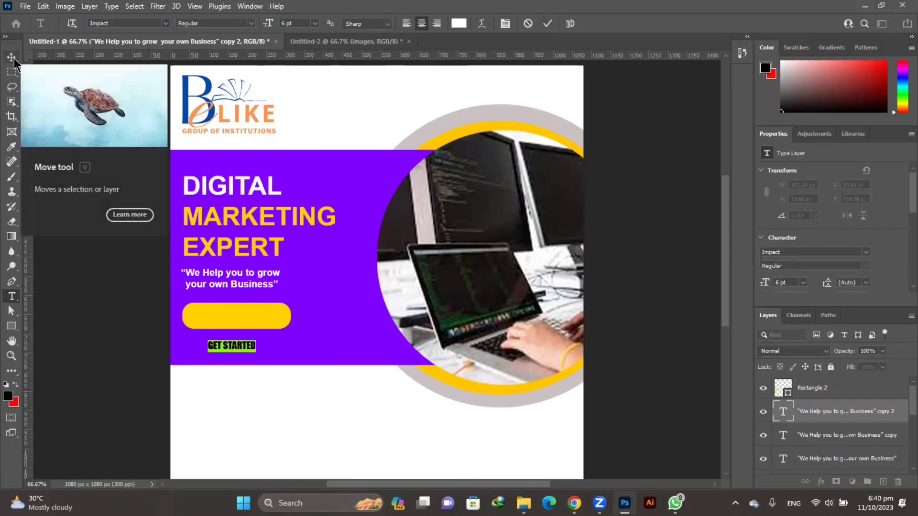
left_click(548, 23)
Move GET STARTED onto the yellow button and stack its layer above Rectangle 2.
key("v")
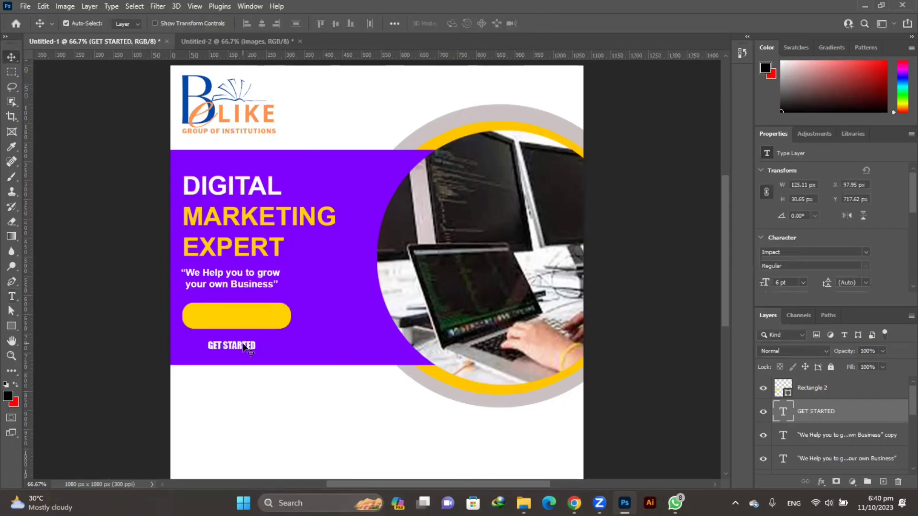
left_click_drag(240, 345, 241, 329)
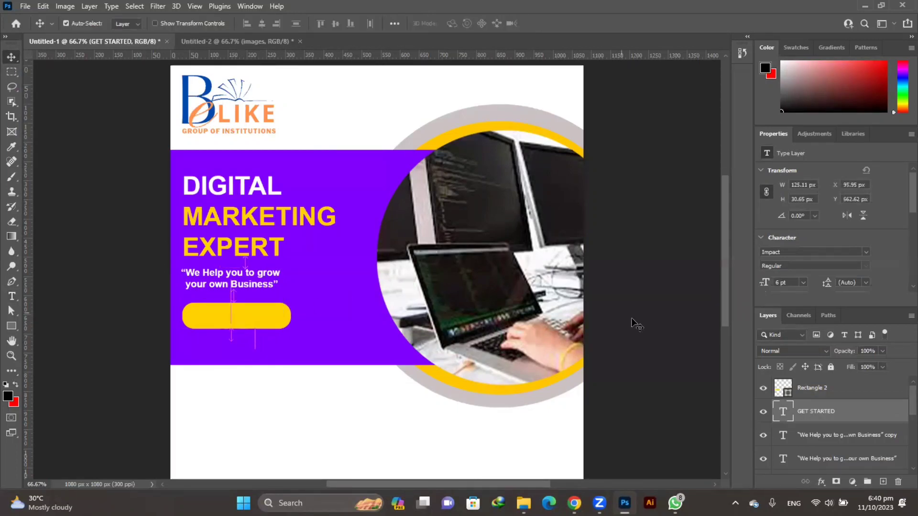
left_click_drag(824, 409, 820, 382)
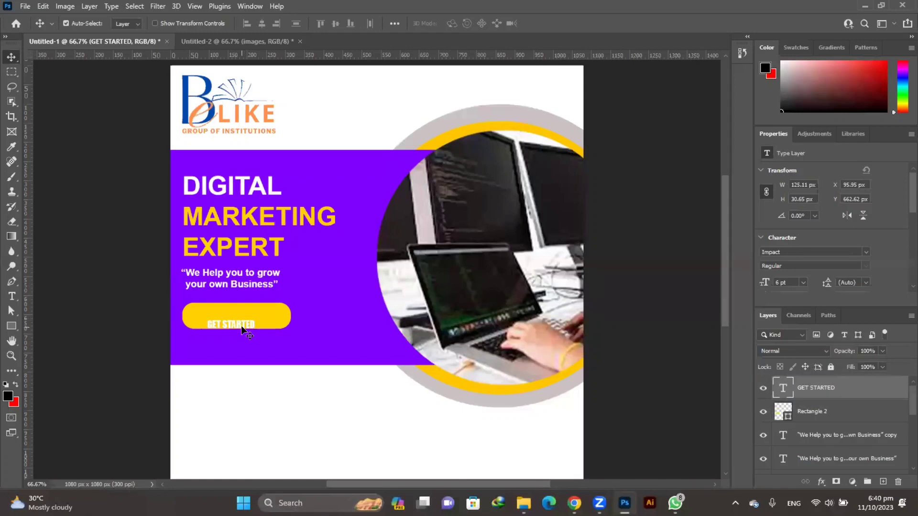
Change the GET STARTED text to black (000000) Arial Black.
double_click(241, 325)
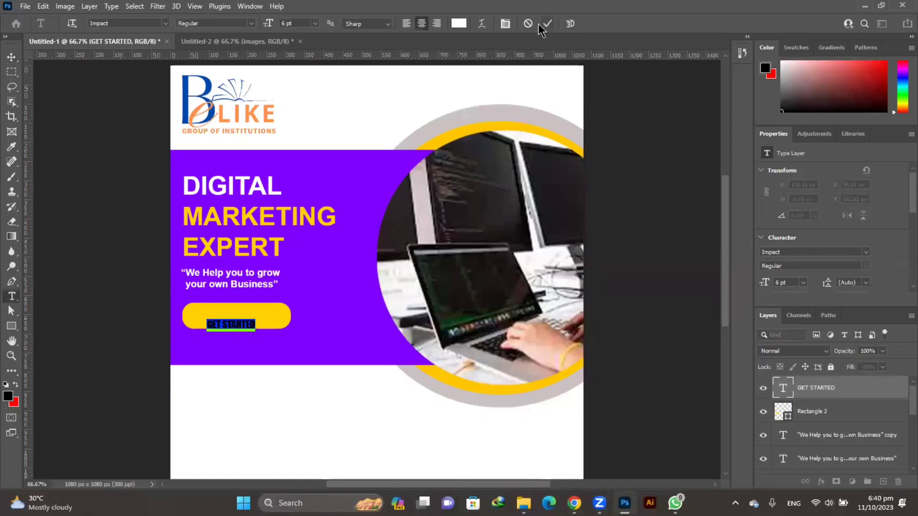
left_click(459, 24)
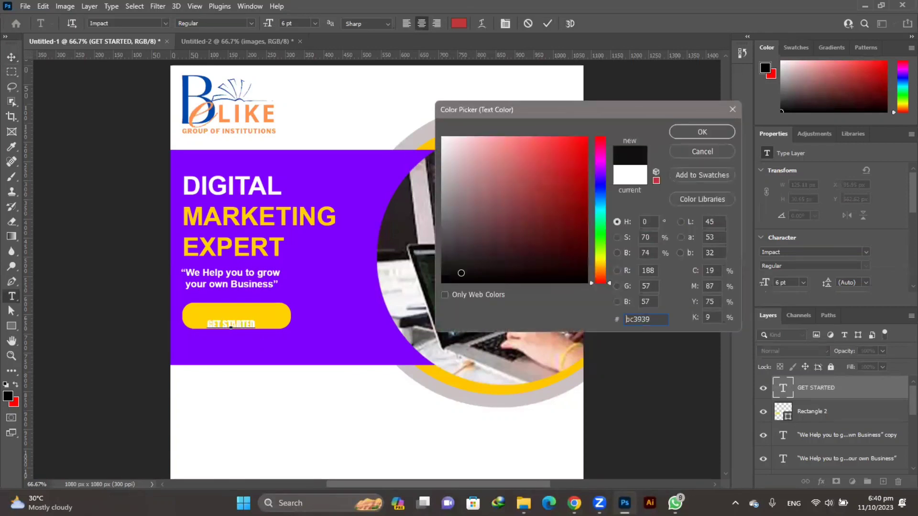
type("000000")
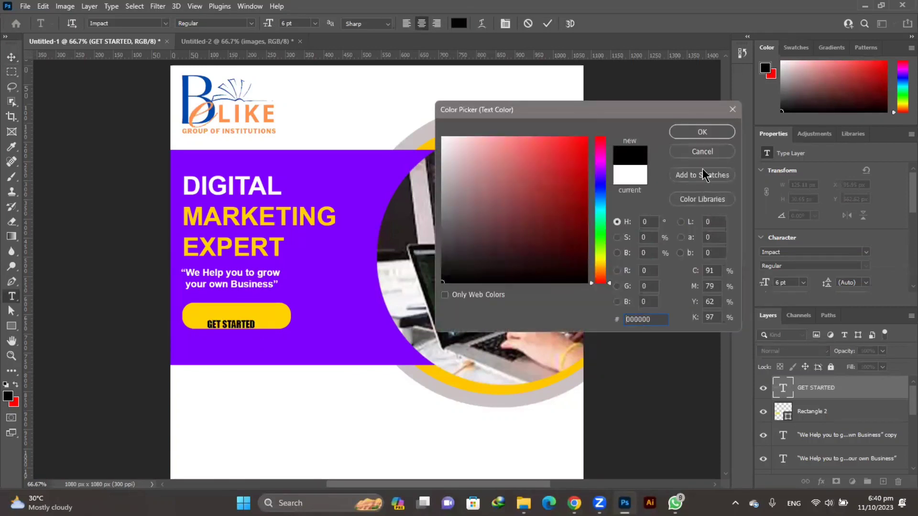
left_click(702, 132)
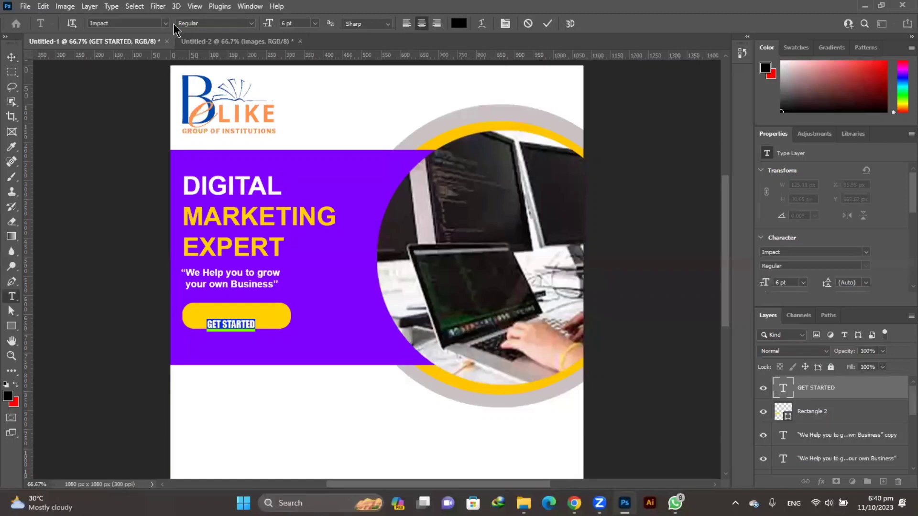
left_click(166, 23)
left_click(145, 70)
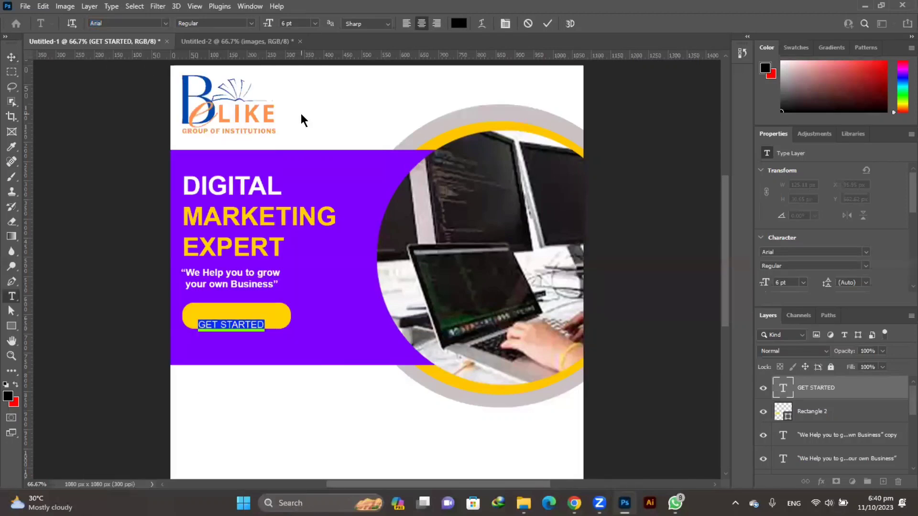
left_click(253, 24)
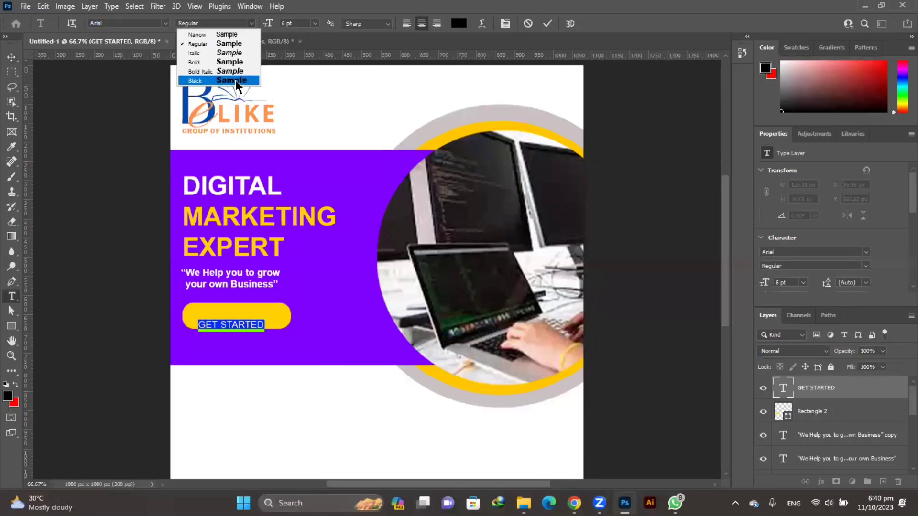
left_click(235, 80)
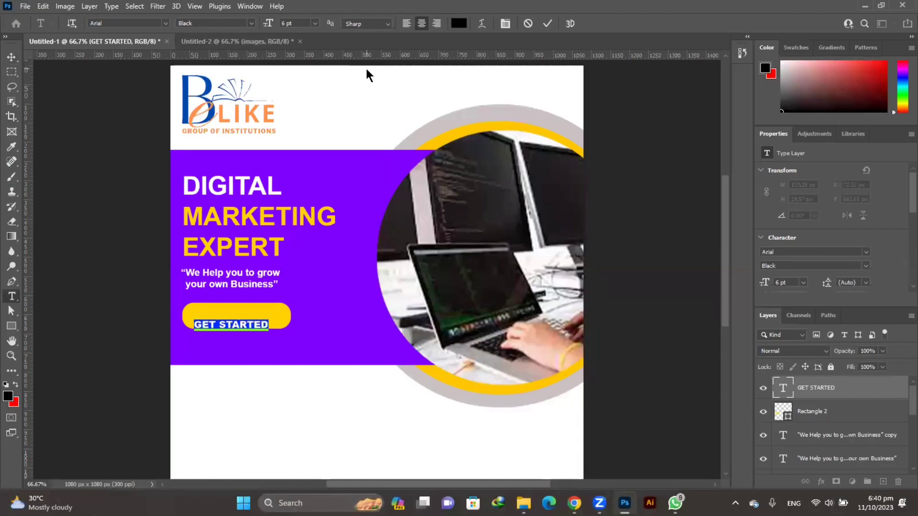
left_click(548, 24)
Nudge the label up inside the button and zoom in on it.
key("v")
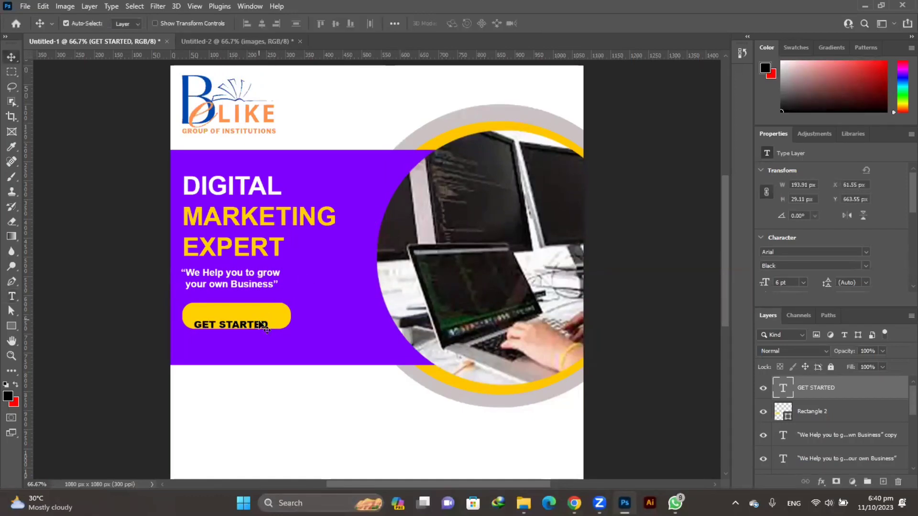
left_click_drag(260, 324, 260, 319)
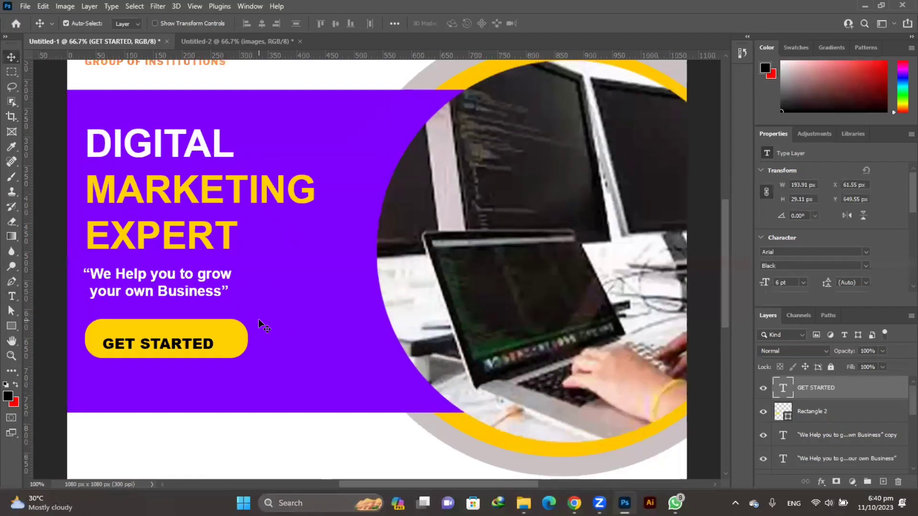
left_click(258, 319)
scroll(259, 319, "up", 3)
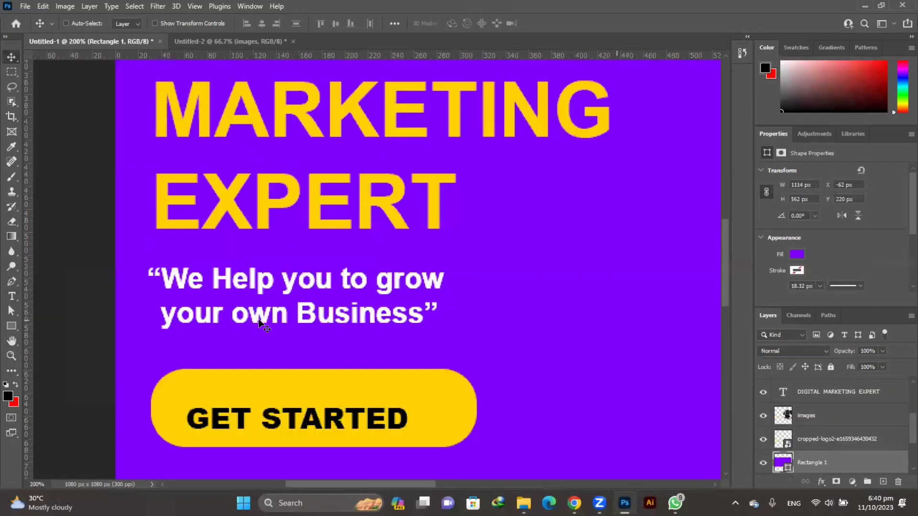
Scale GET STARTED about 126% to 7.57 pt, centre it on the button, and zoom out.
scroll(258, 320, "down", 2)
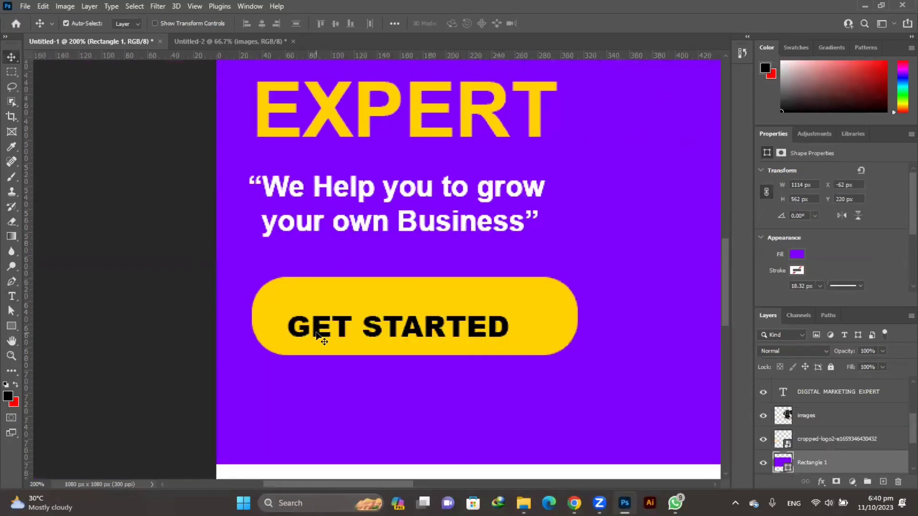
left_click(315, 334)
key("ctrl+t")
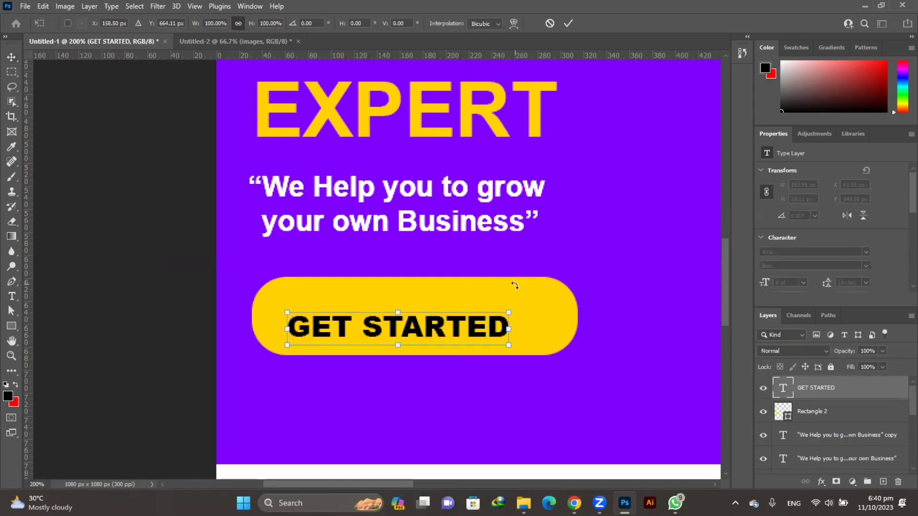
left_click_drag(508, 312, 564, 284)
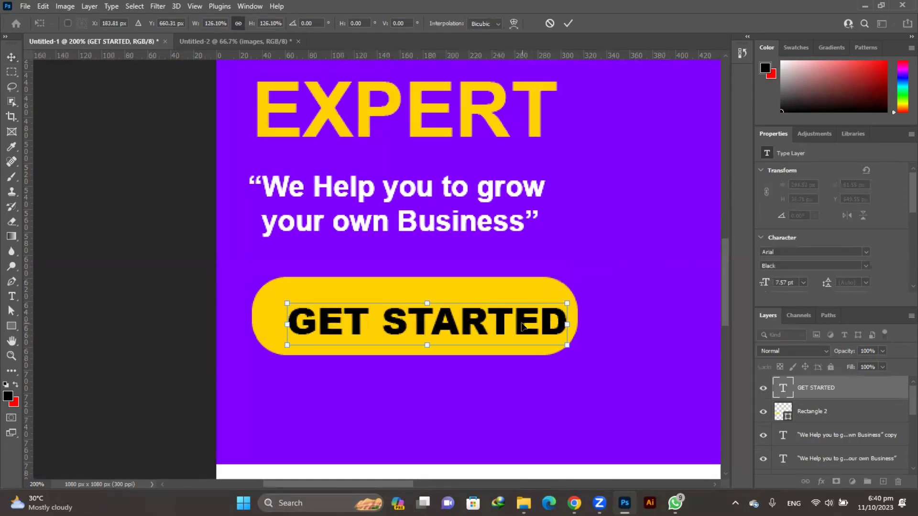
left_click_drag(522, 327, 512, 319)
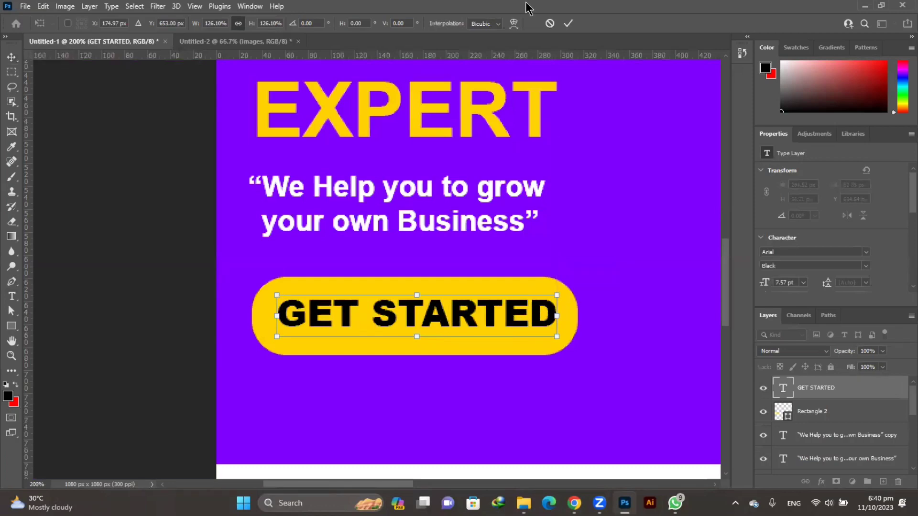
left_click(573, 25)
key("ctrl+minus")
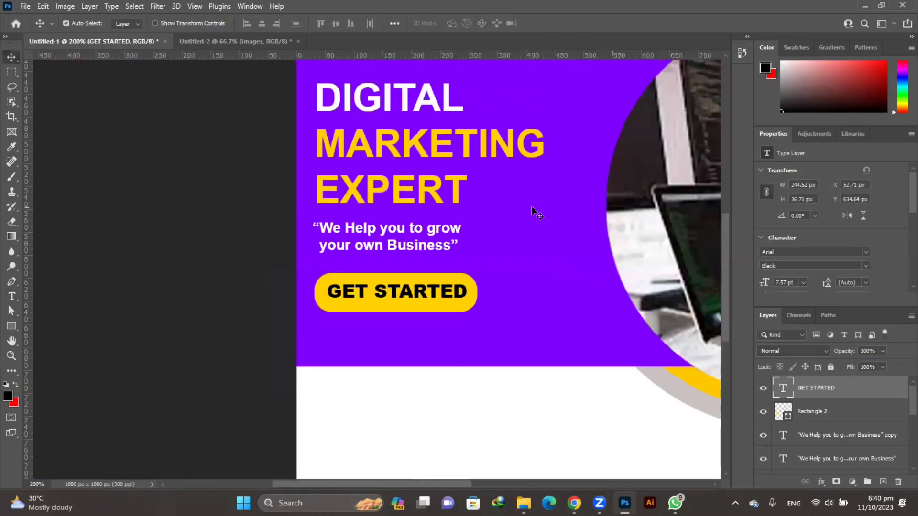
key("ctrl+minus")
key("ctrl+minus")
scroll(533, 210, "right", 4)
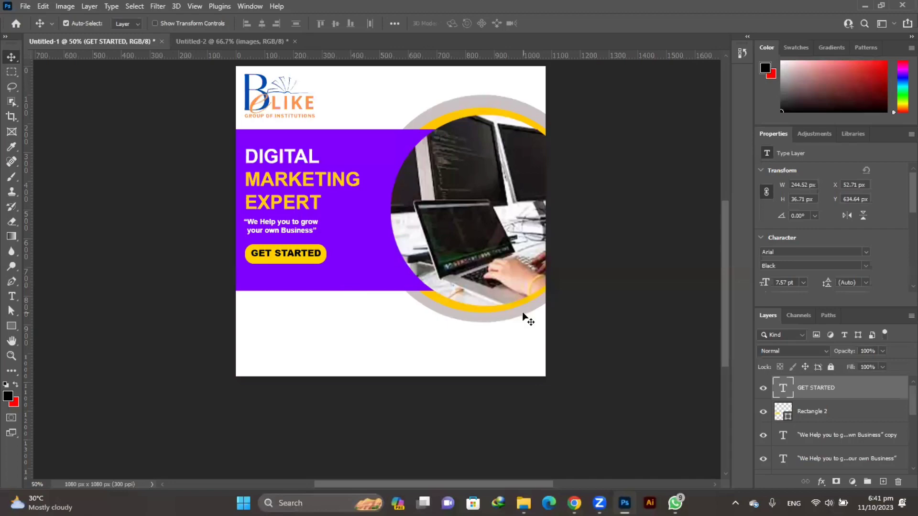
Review the 'social media post' and 'it developer Students' image tabs in Chrome, then add a new tab.
left_click(574, 503)
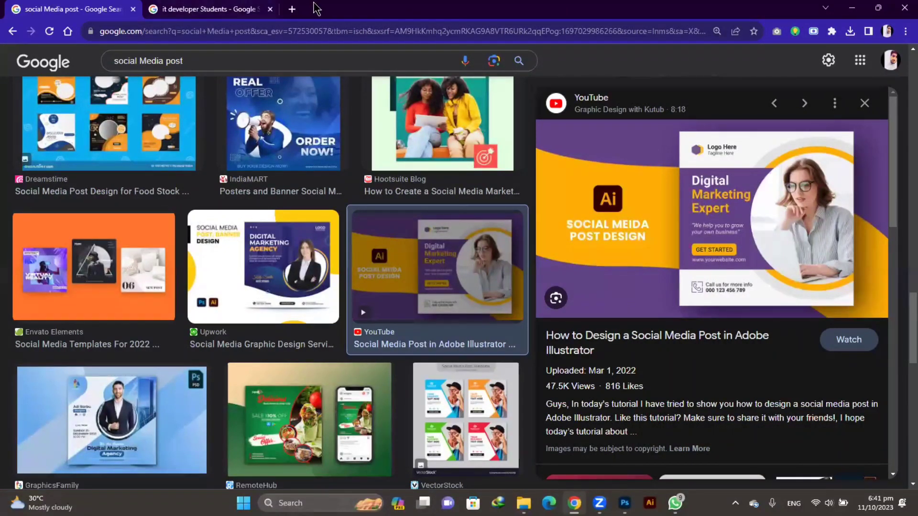
left_click(247, 10)
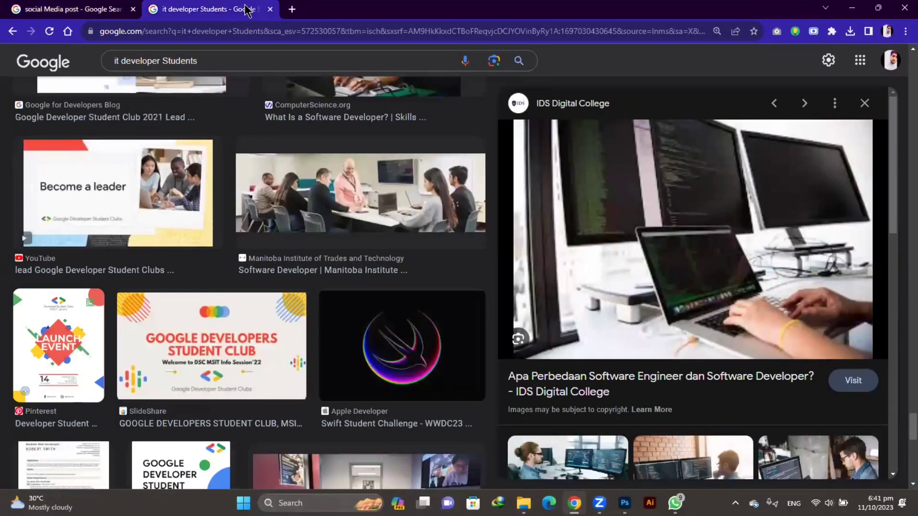
left_click(58, 9)
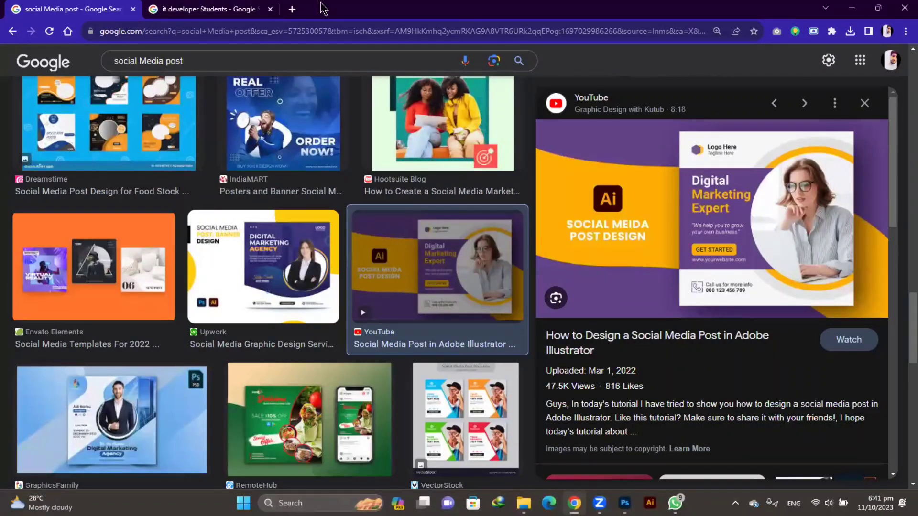
left_click(292, 9)
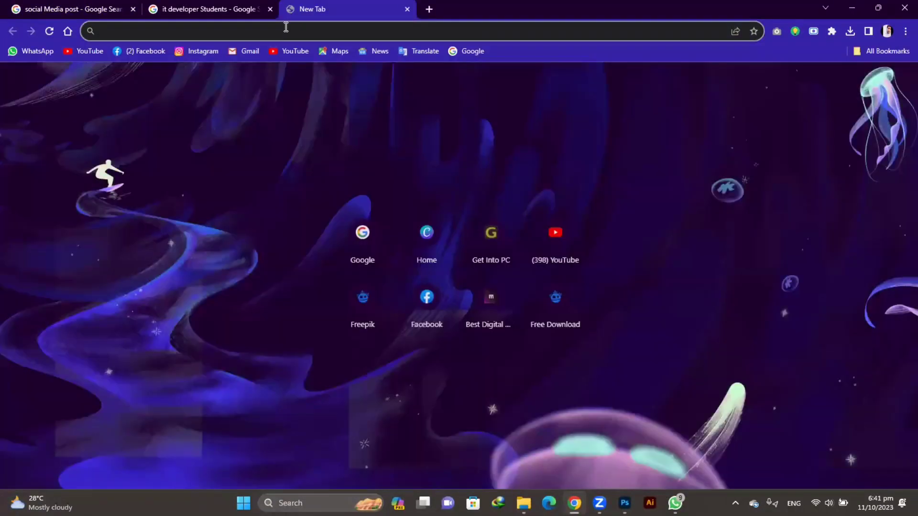
Search Google Images for 'phone icon png'.
type("P")
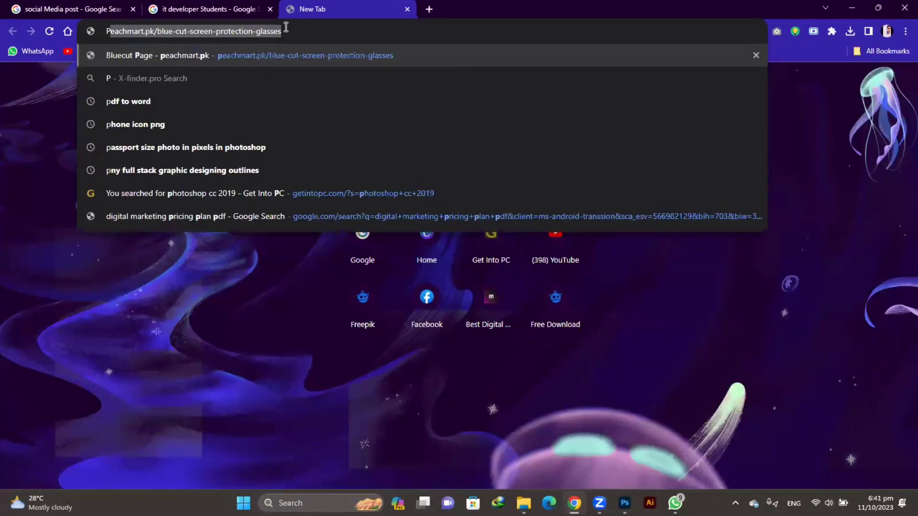
type("HONE")
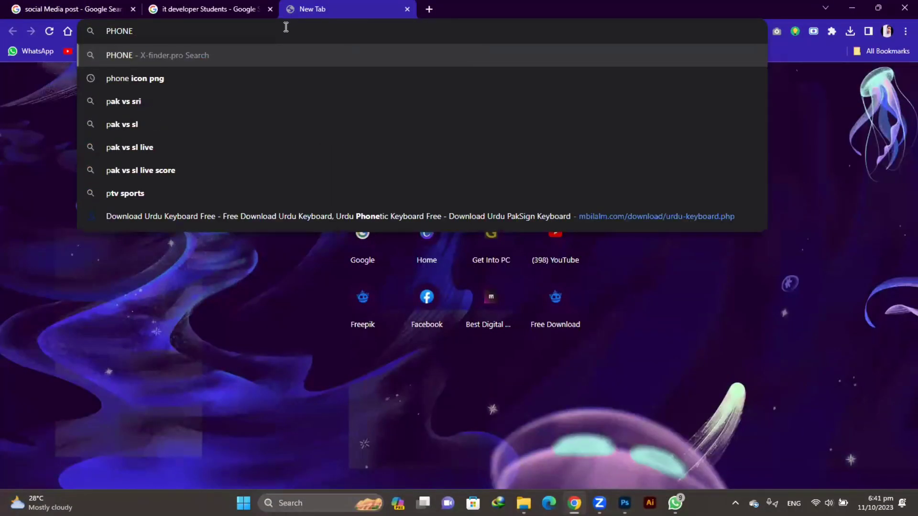
key("Down")
key("Return")
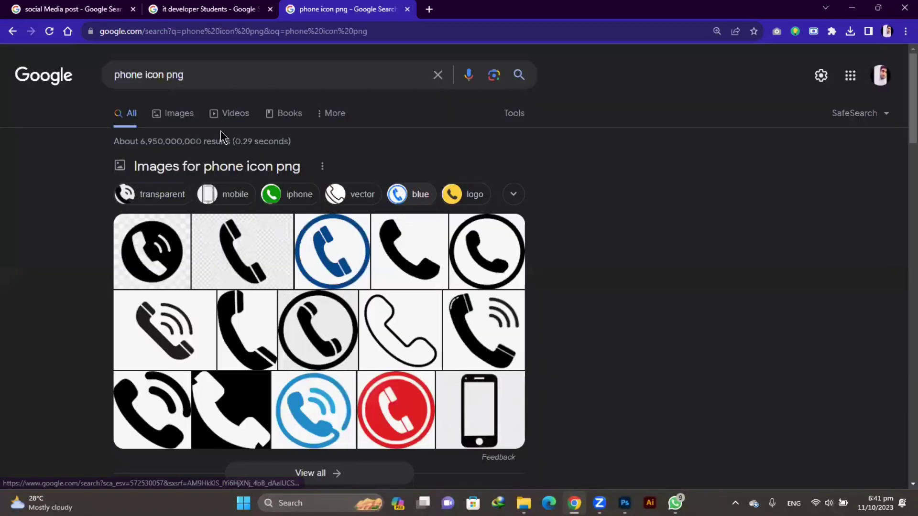
left_click(193, 114)
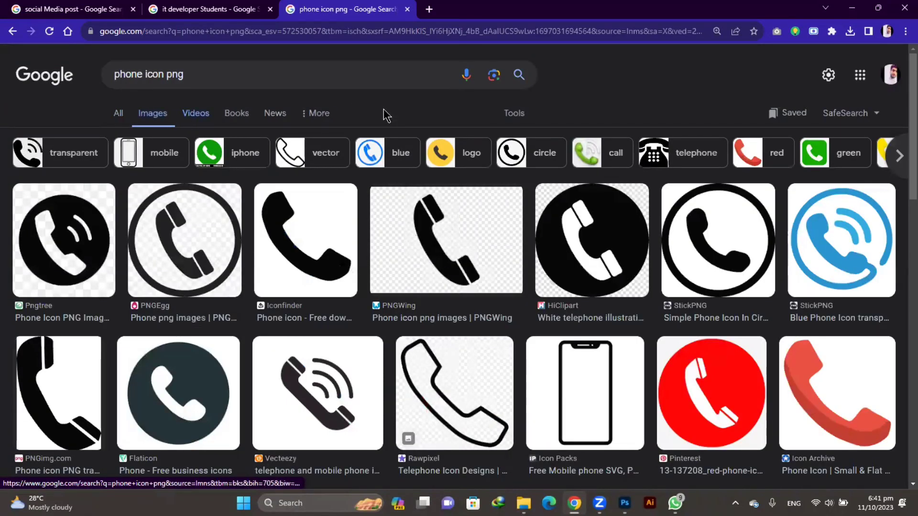
Save the Pngtree phone icon in a solid black circle to the Desktop.
left_click(23, 274)
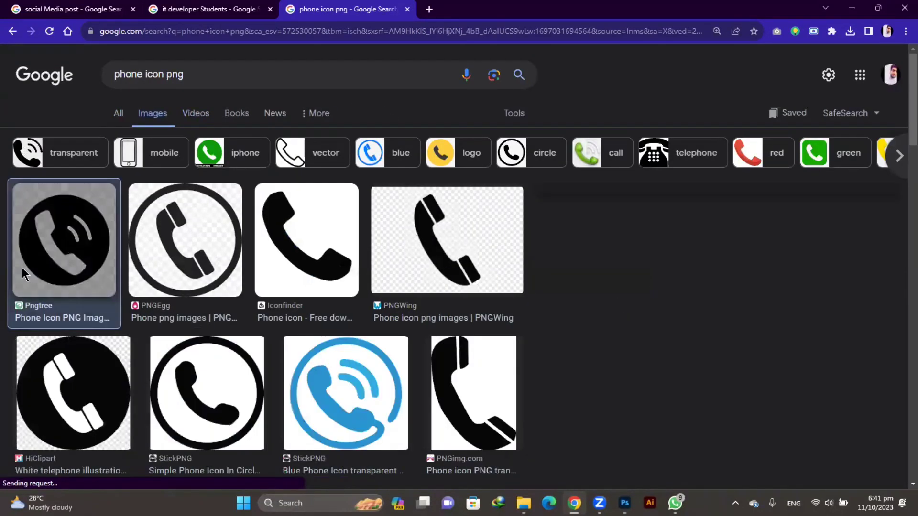
mouse_move(741, 254)
left_mouse_down()
mouse_move(734, 257)
mouse_move(754, 261)
left_mouse_up()
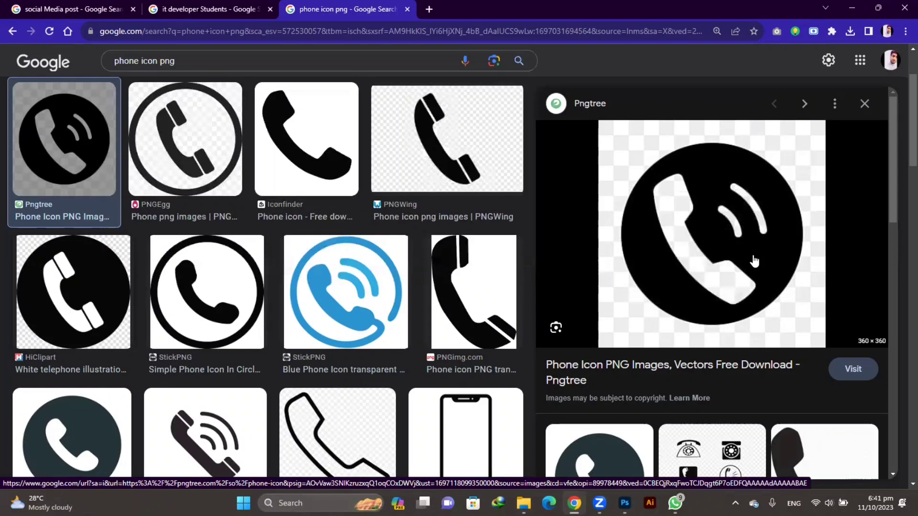
right_click(754, 261)
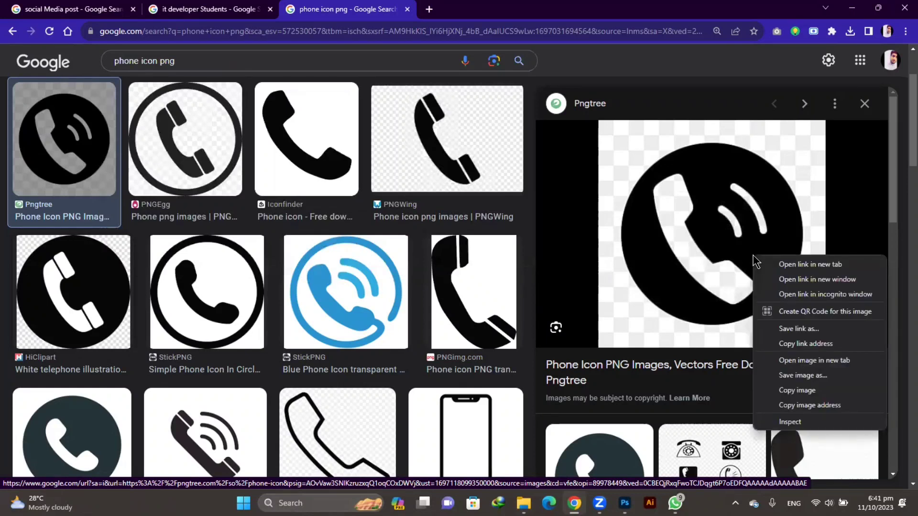
left_click(795, 377)
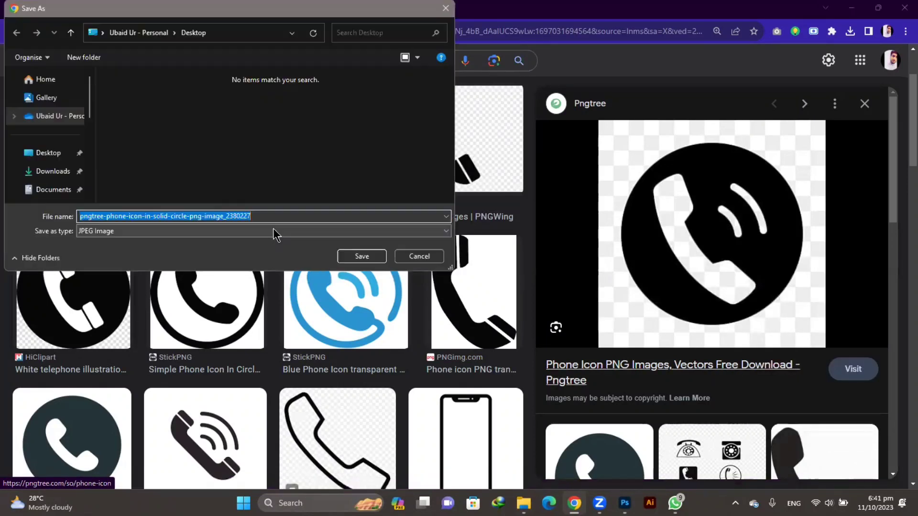
left_click(47, 153)
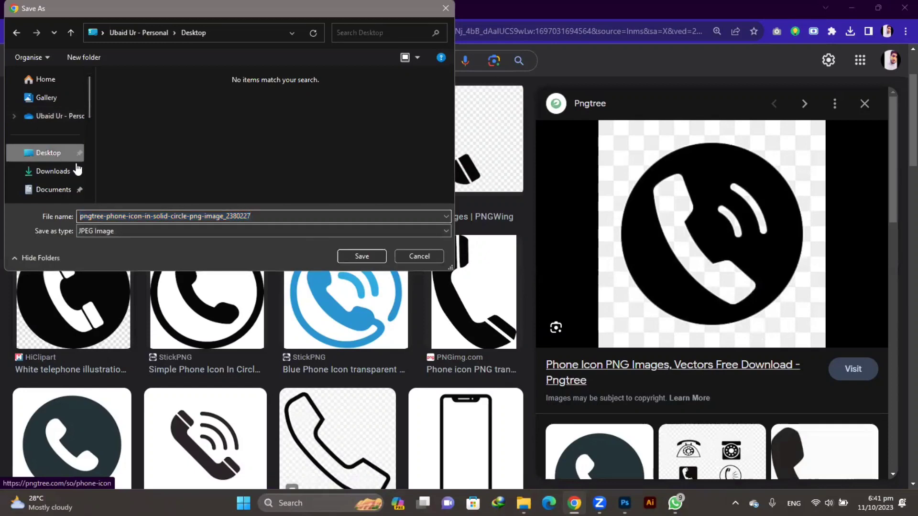
left_click(344, 256)
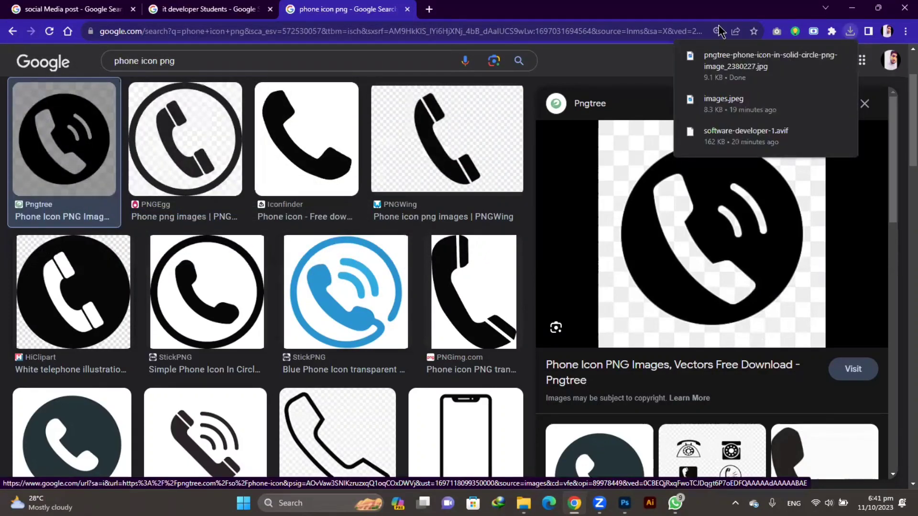
Minimize the windows and open the saved pngtree phone icon JPG from the Desktop in Photos.
left_click(861, 14)
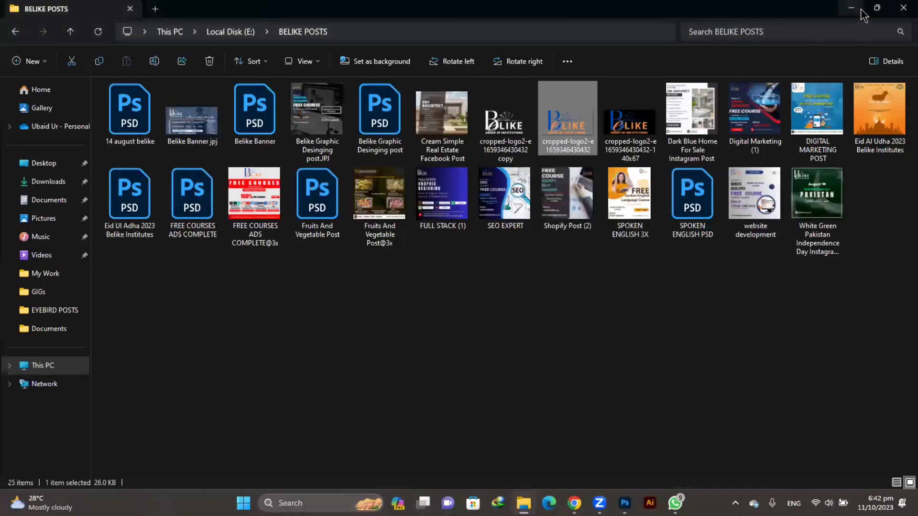
left_click(861, 13)
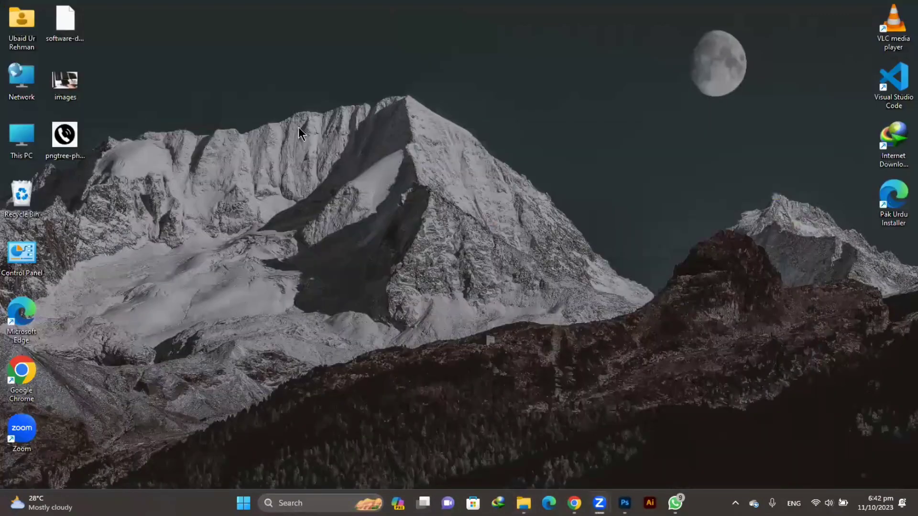
double_click(65, 156)
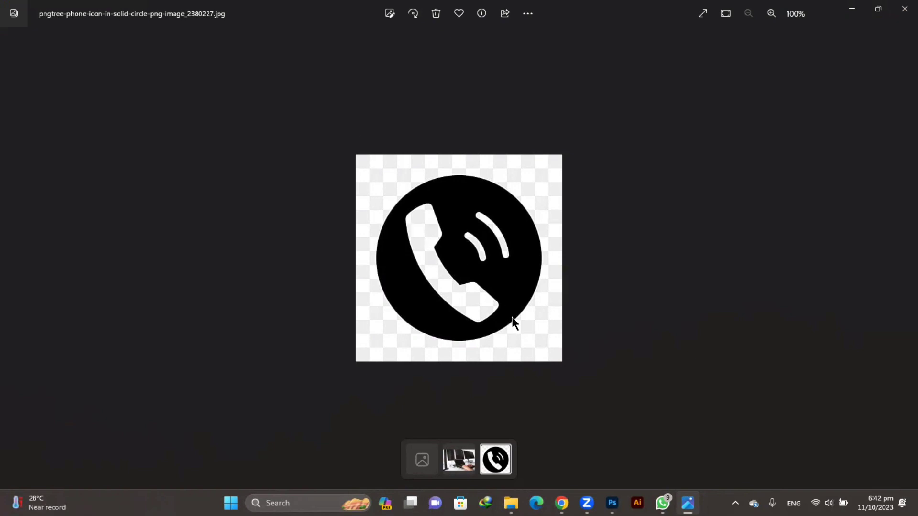
Close Photos, bring Chrome back in a new tab and dismiss the history search that opened.
left_click(905, 9)
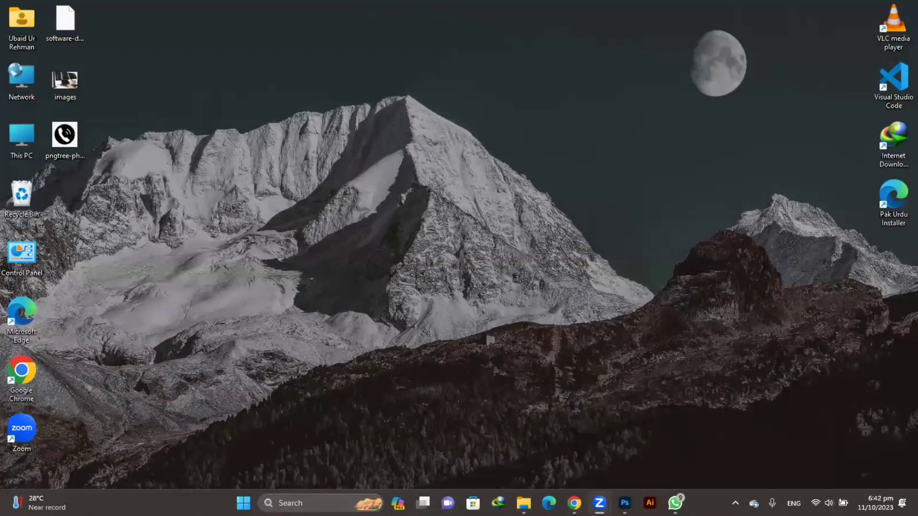
left_click(574, 503)
left_click(431, 14)
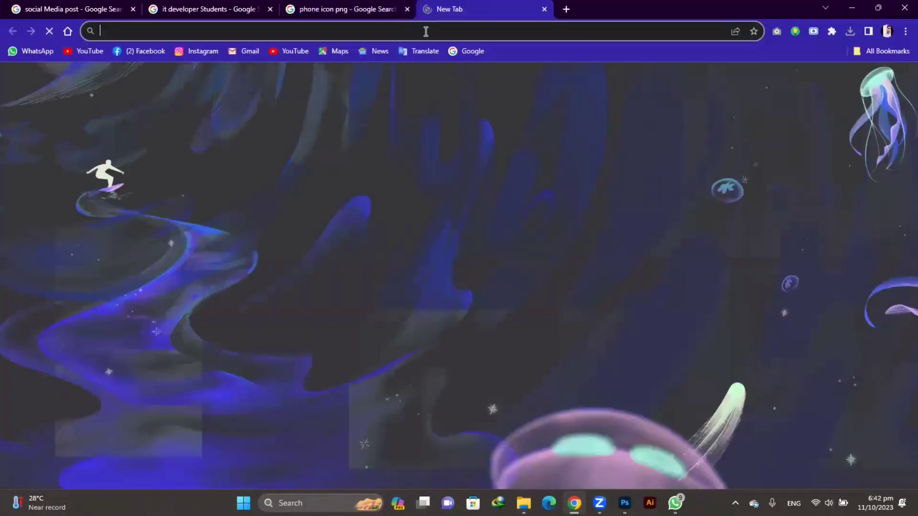
type("BA")
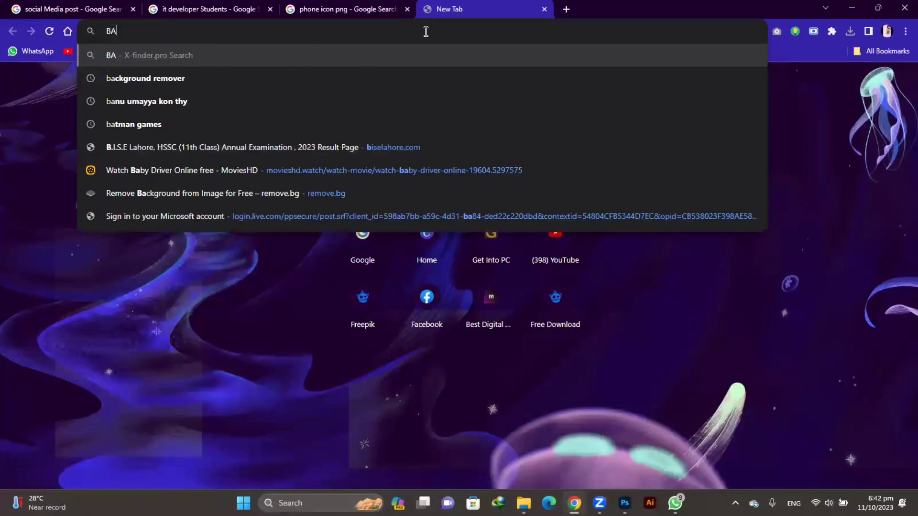
key("Down")
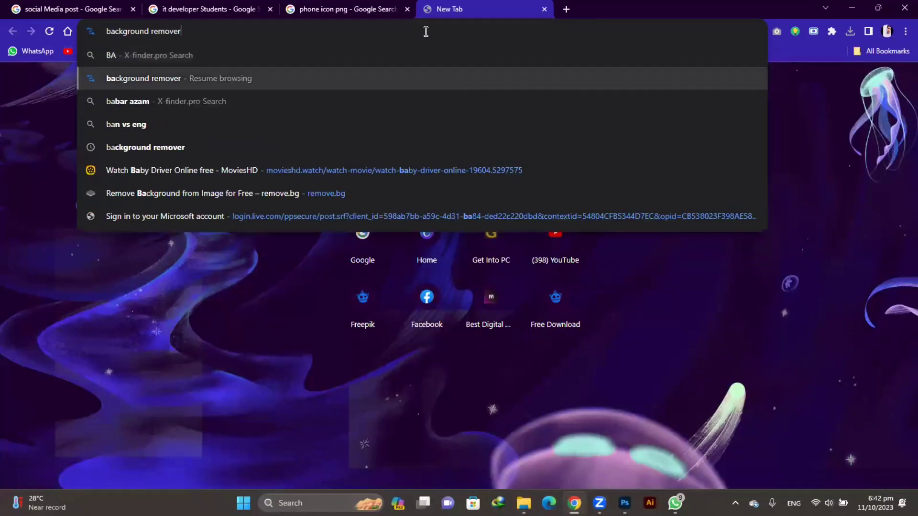
key("Return")
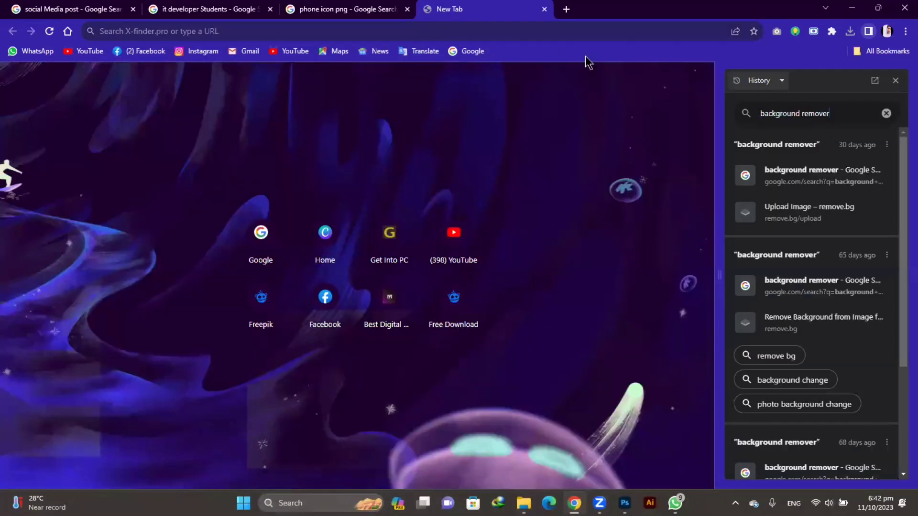
left_click(887, 114)
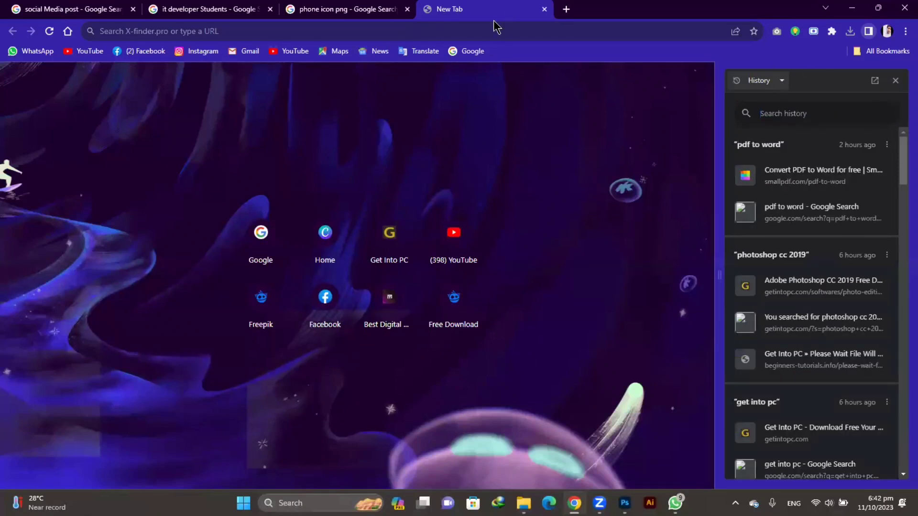
left_click(896, 81)
Go to the remove.bg site from the 'background remover' address-bar suggestion.
left_click(524, 34)
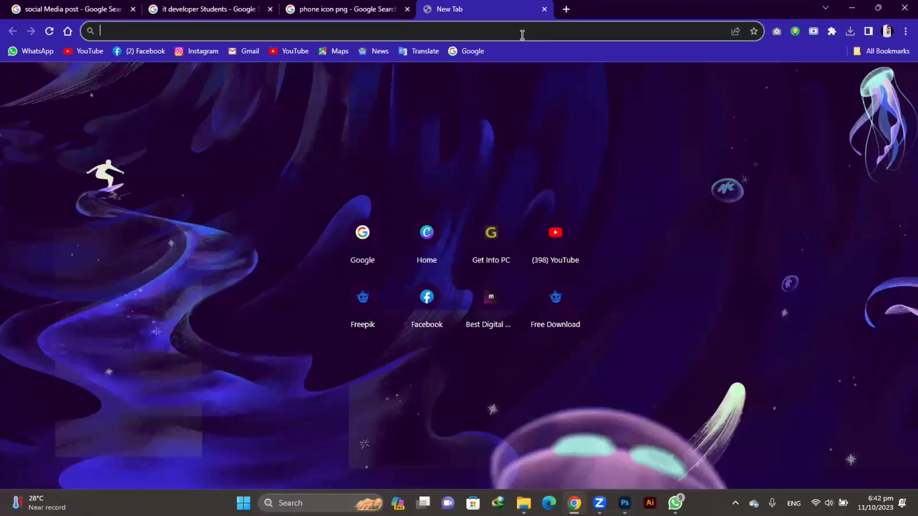
type("BAC")
key("Down")
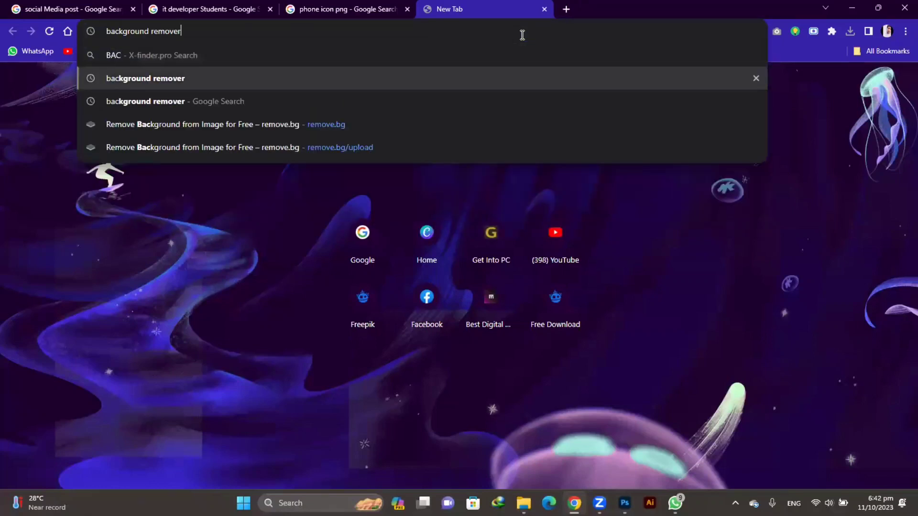
key("Return")
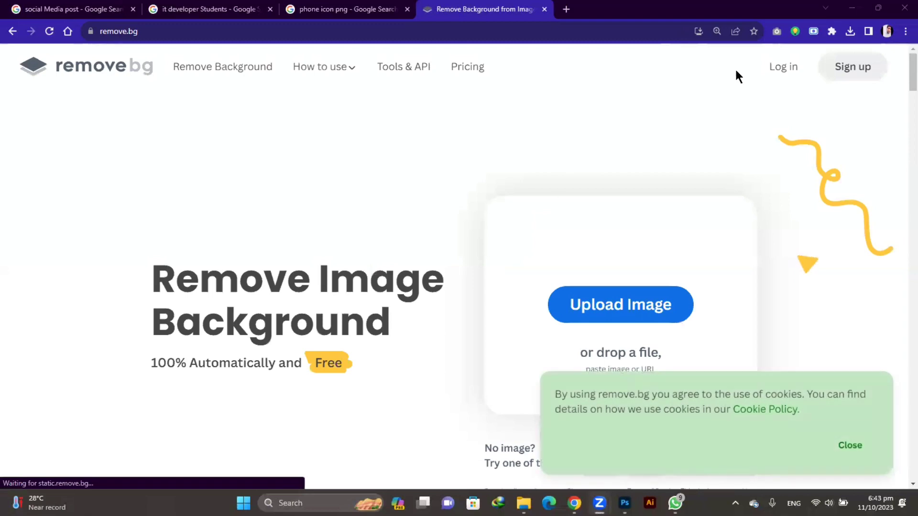
Upload the Desktop phone icon to remove.bg, download the transparent PNG and view it in Downloads.
left_click(845, 9)
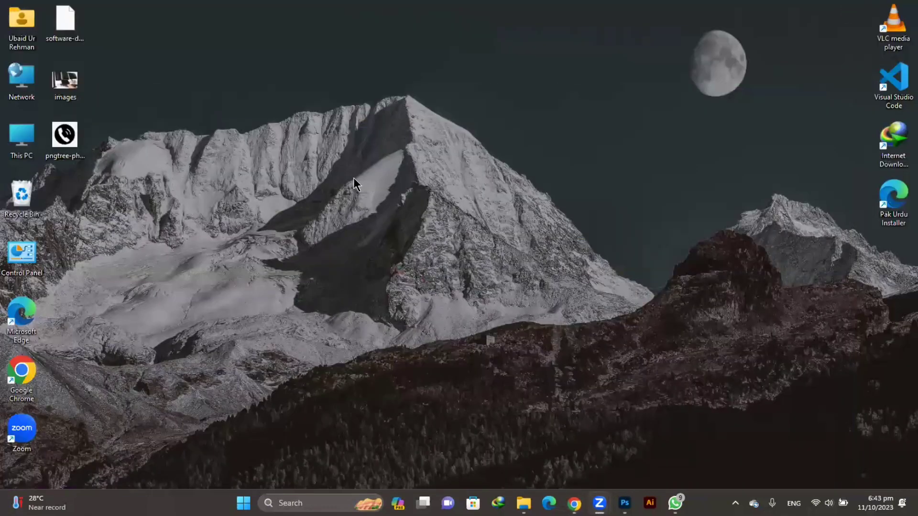
mouse_move(65, 136)
left_mouse_down()
mouse_move(579, 486)
mouse_move(553, 289)
left_mouse_up()
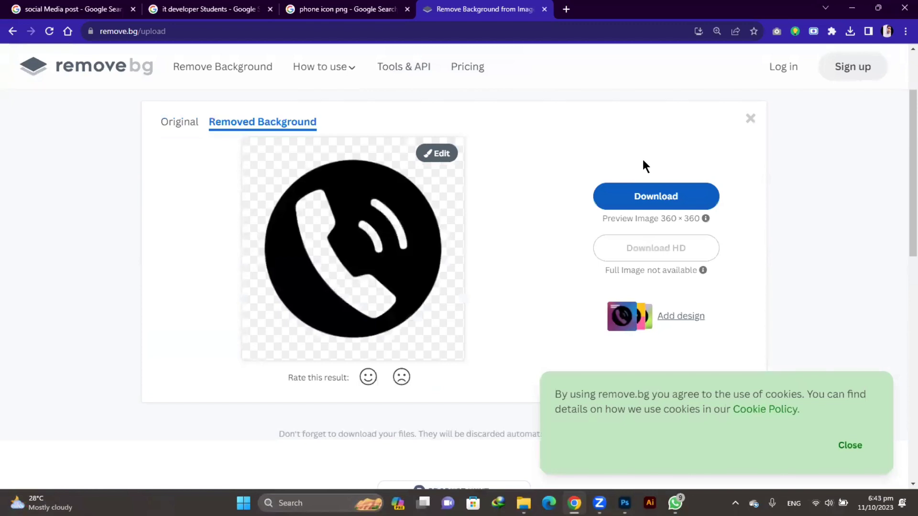
left_click(643, 200)
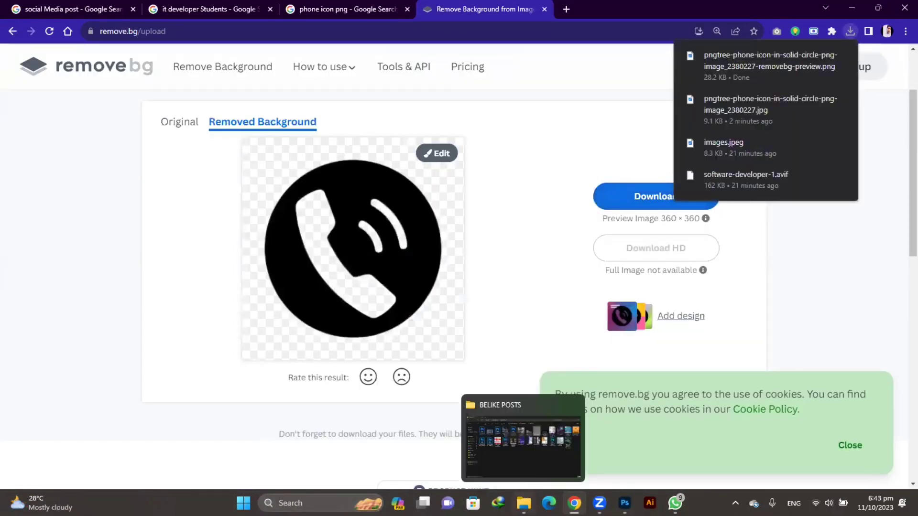
left_click(523, 503)
left_click(45, 182)
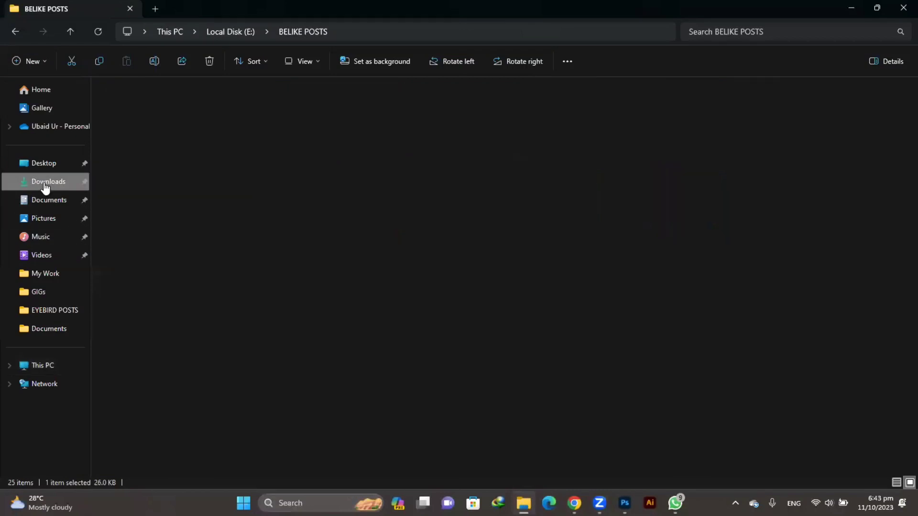
mouse_move(130, 136)
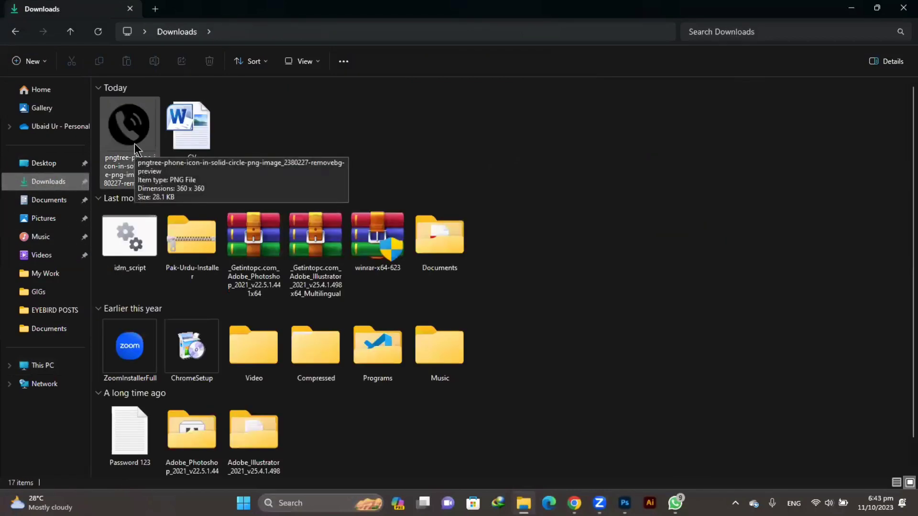
Drag the removebg phone PNG onto the post, move it, then cancel the placement.
left_click_drag(135, 146, 615, 498)
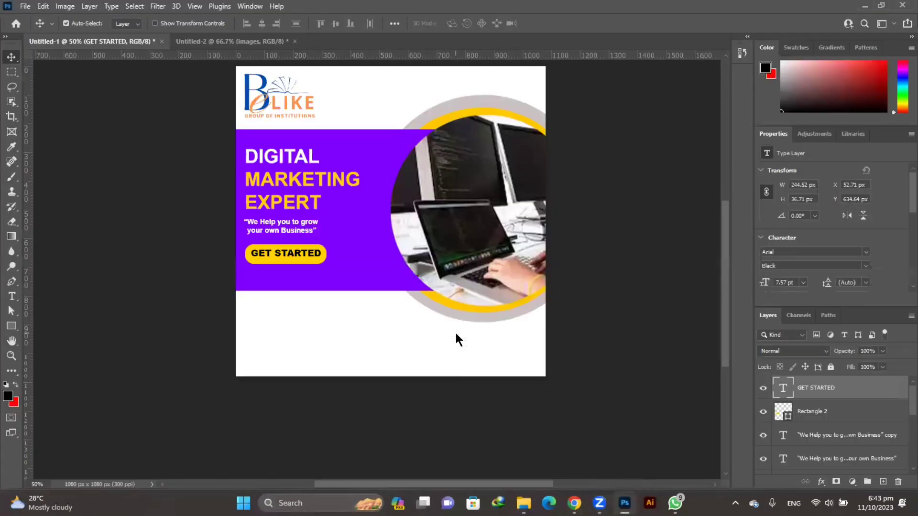
left_click_drag(615, 498, 455, 331)
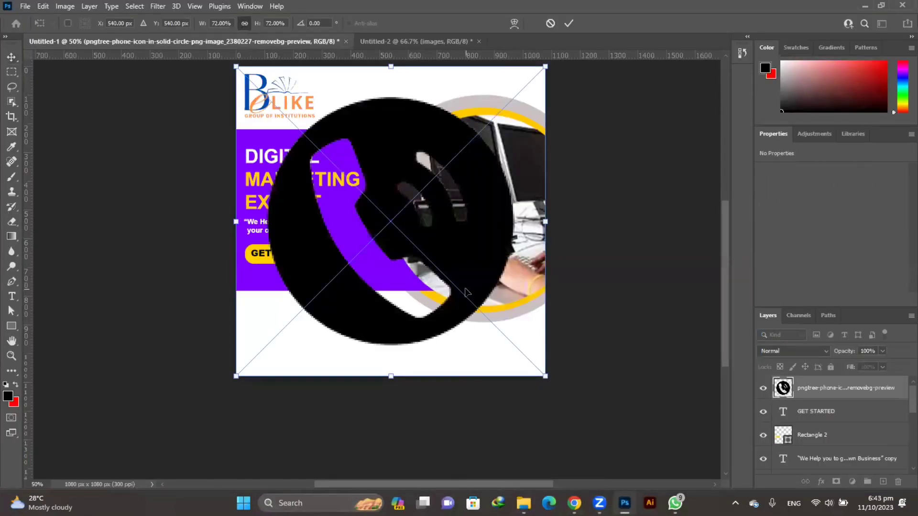
left_click_drag(468, 290, 455, 331)
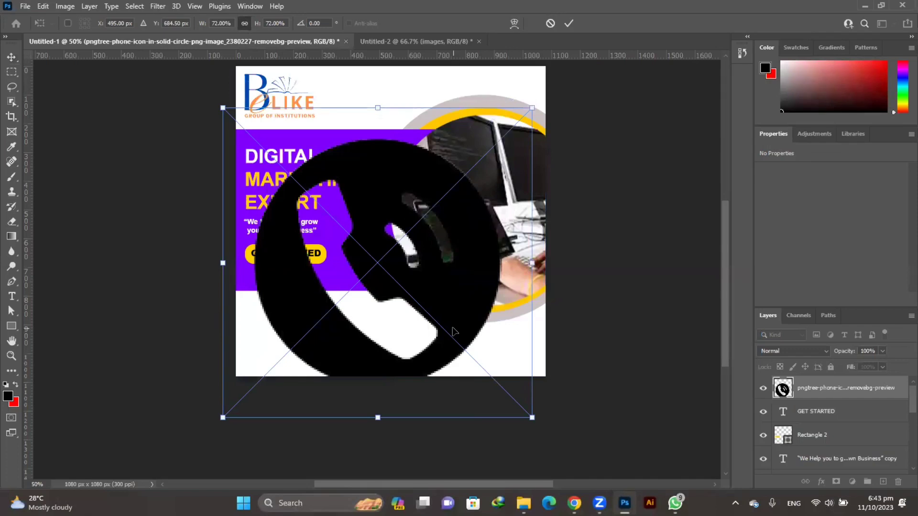
key("Return")
key("Delete")
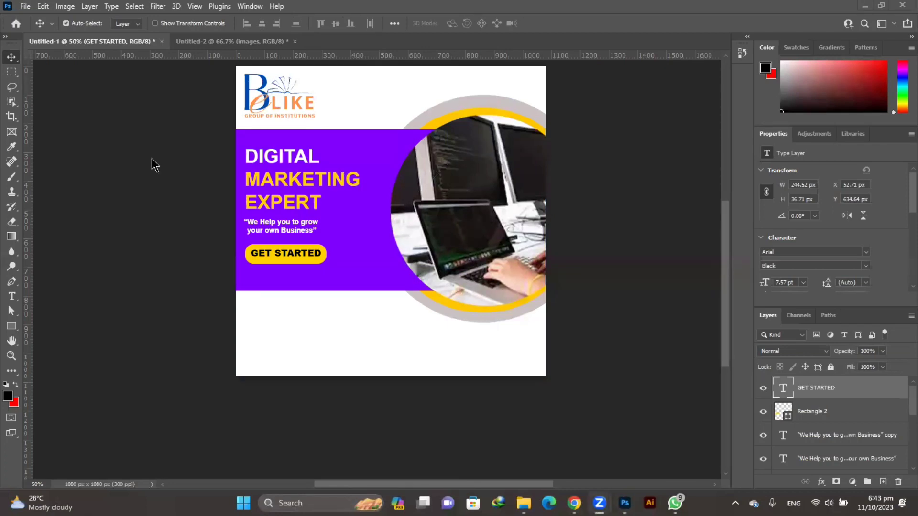
Open the pngtree-phone-icon-in-solid-circle JPG from the Desktop as a new document.
left_click(24, 7)
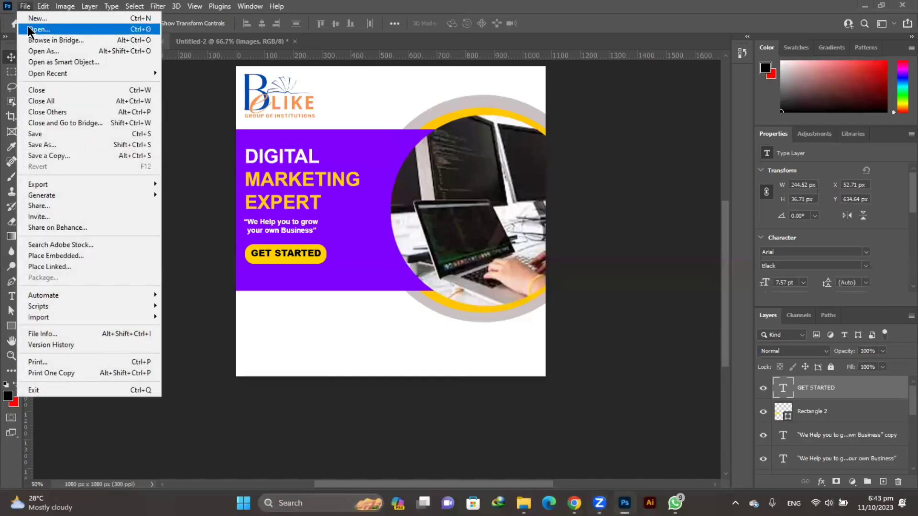
left_click(29, 29)
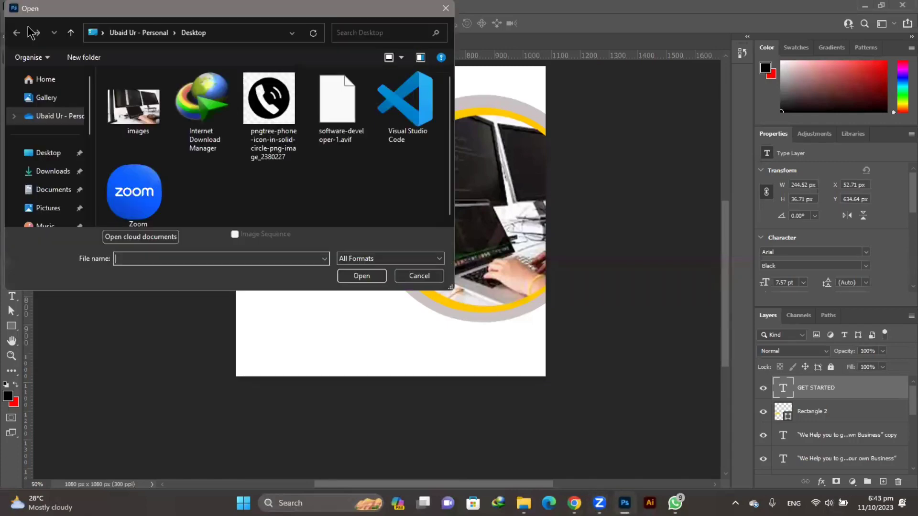
left_click(60, 154)
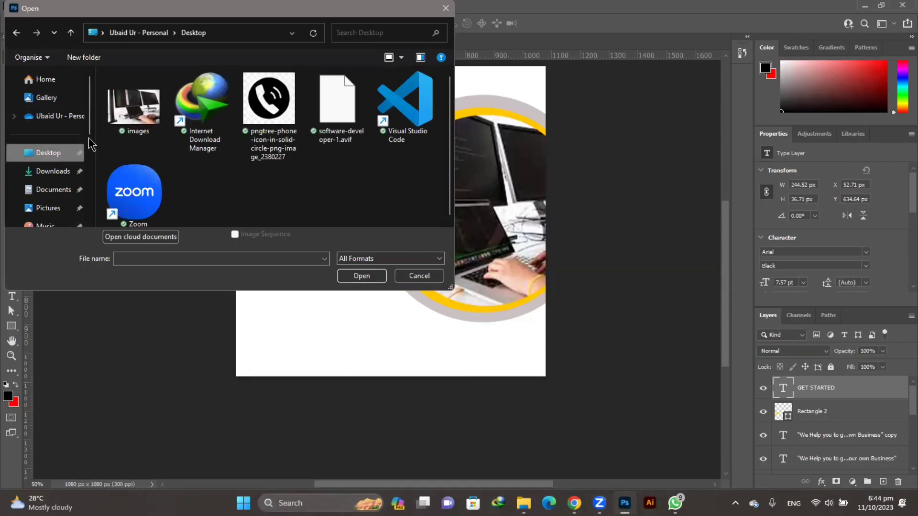
left_click(254, 111)
left_click(342, 277)
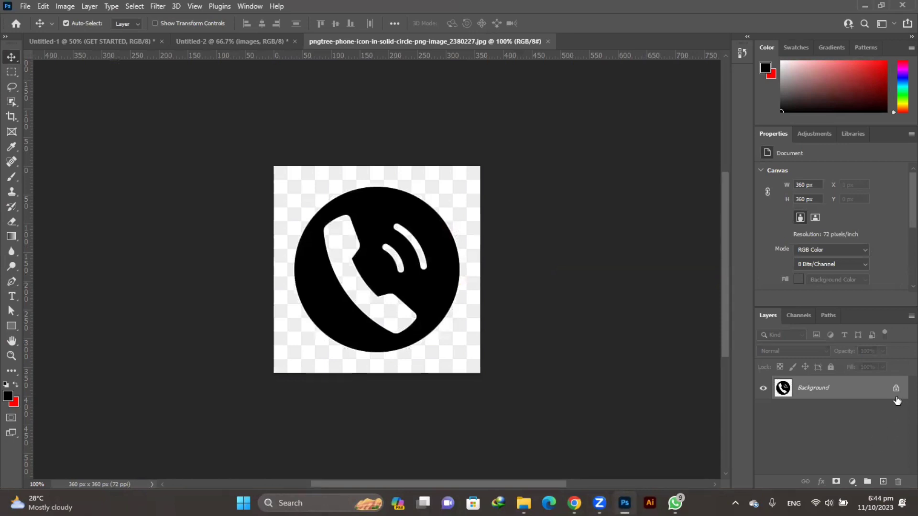
Unlock the phone icon's Background layer into Layer 0 and apply the Remove Background quick action.
scroll(830, 217, "down", 3)
scroll(831, 217, "down", 2)
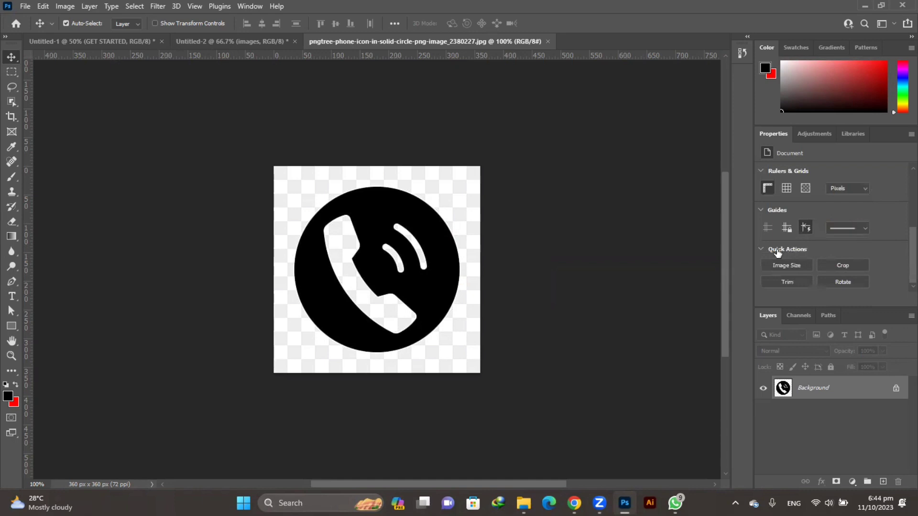
scroll(837, 211, "up", 3)
scroll(837, 209, "down", 3)
left_click(762, 252)
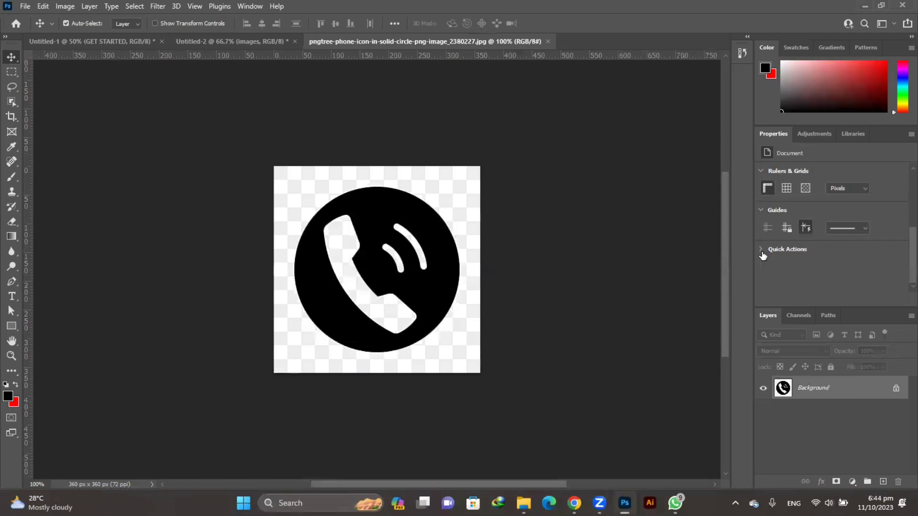
left_click(762, 252)
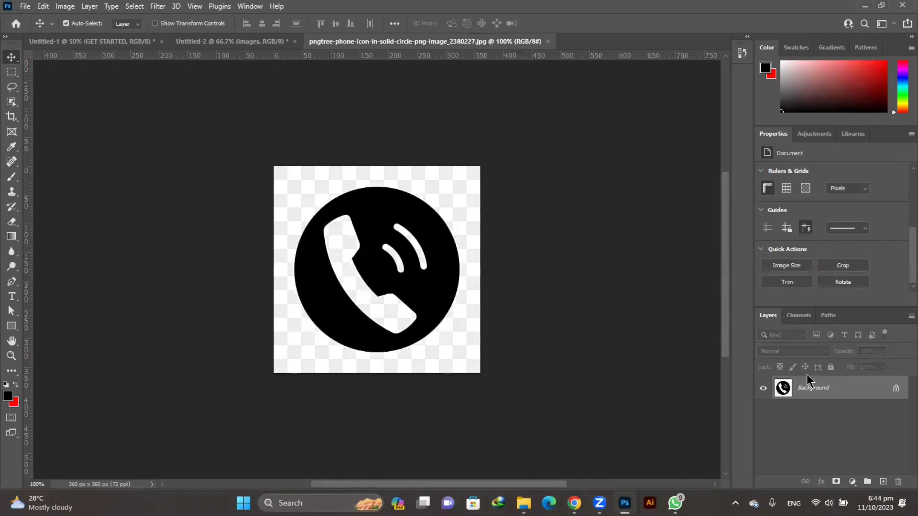
left_click(896, 387)
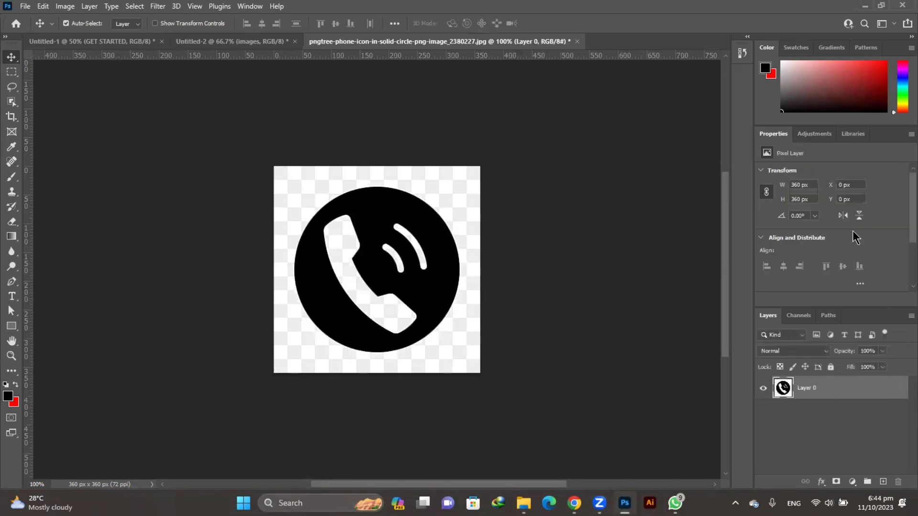
scroll(856, 236, "down", 3)
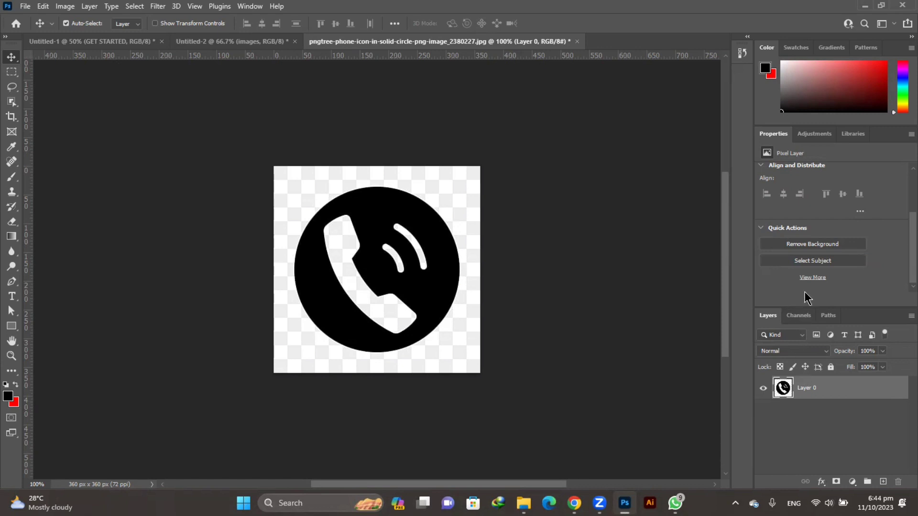
left_click(806, 247)
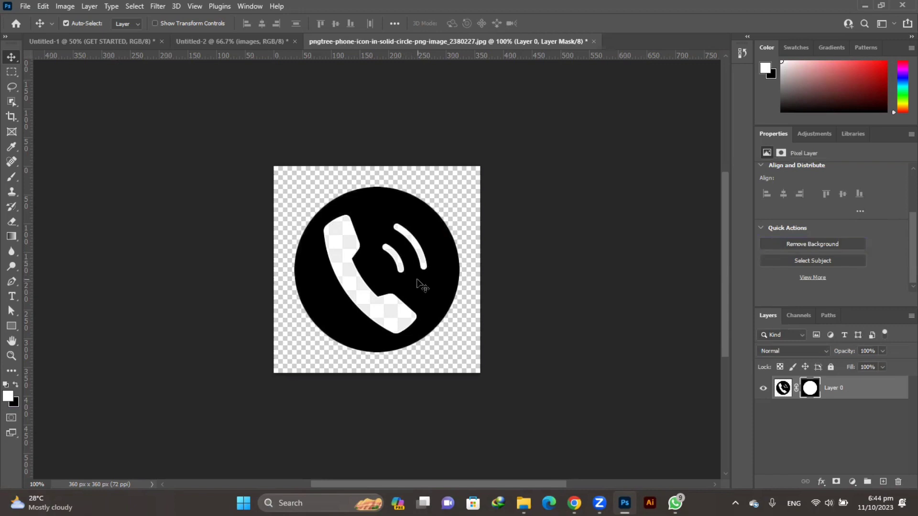
Drag the masked phone layer into the Untitled-1 poster, then delete it again.
left_click_drag(423, 286, 221, 39)
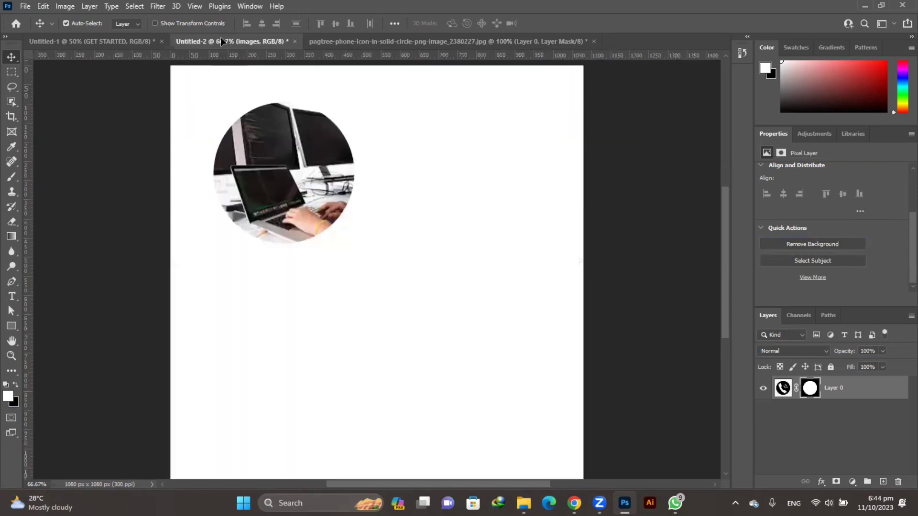
mouse_move(220, 36)
left_mouse_down()
mouse_move(105, 36)
mouse_move(197, 111)
left_mouse_up()
left_click_drag(324, 197, 376, 241)
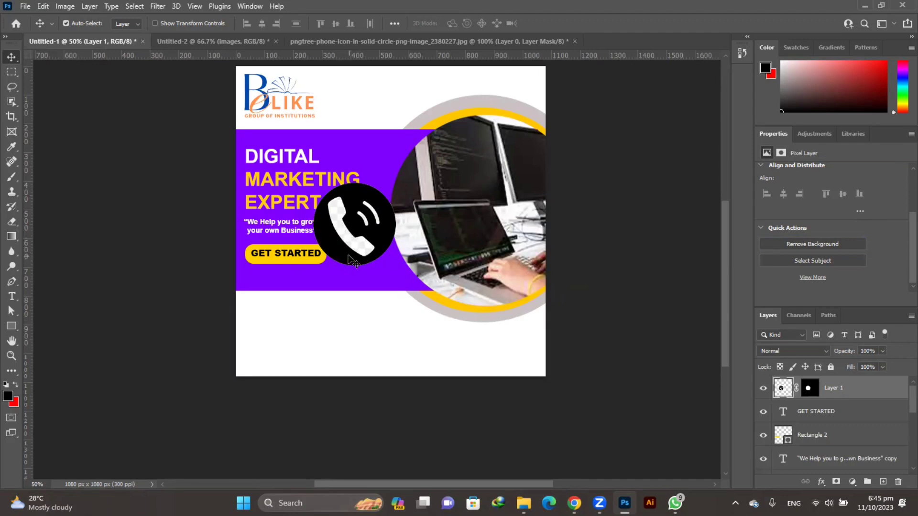
key("Delete")
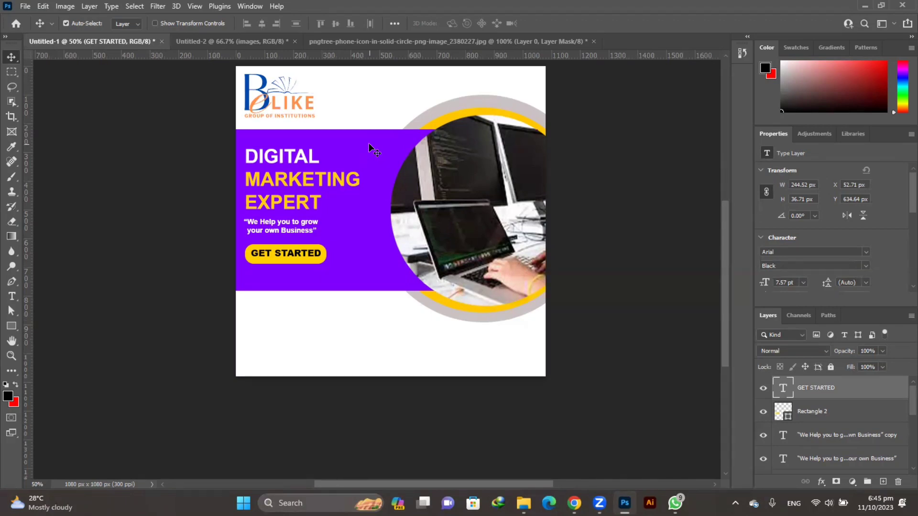
Place the removebg phone PNG on the poster, scaled to 124 × 124 px in the lower-left corner.
left_click(221, 42)
left_click(99, 42)
key("alt+Tab")
mouse_move(129, 124)
left_mouse_down()
mouse_move(546, 413)
mouse_move(400, 315)
left_mouse_up()
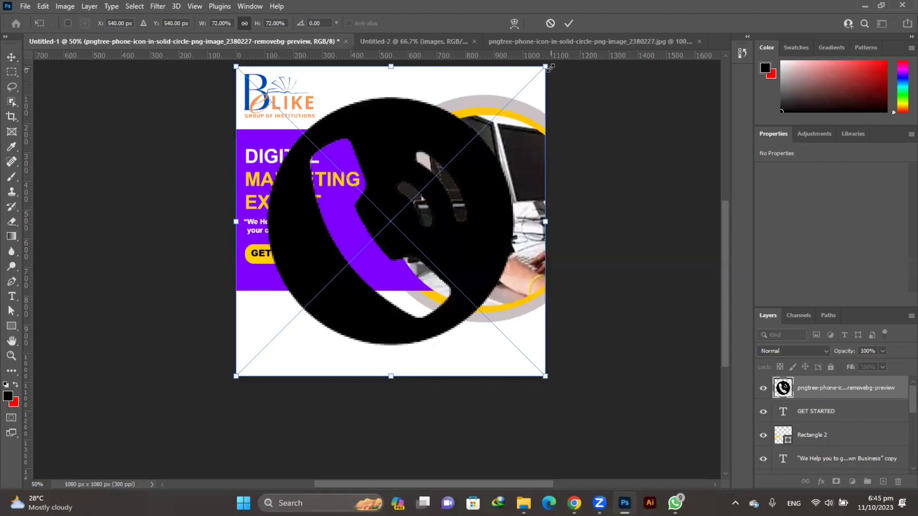
mouse_move(550, 72)
left_mouse_down()
mouse_move(388, 238)
mouse_move(357, 256)
mouse_move(324, 319)
mouse_move(286, 336)
left_mouse_up()
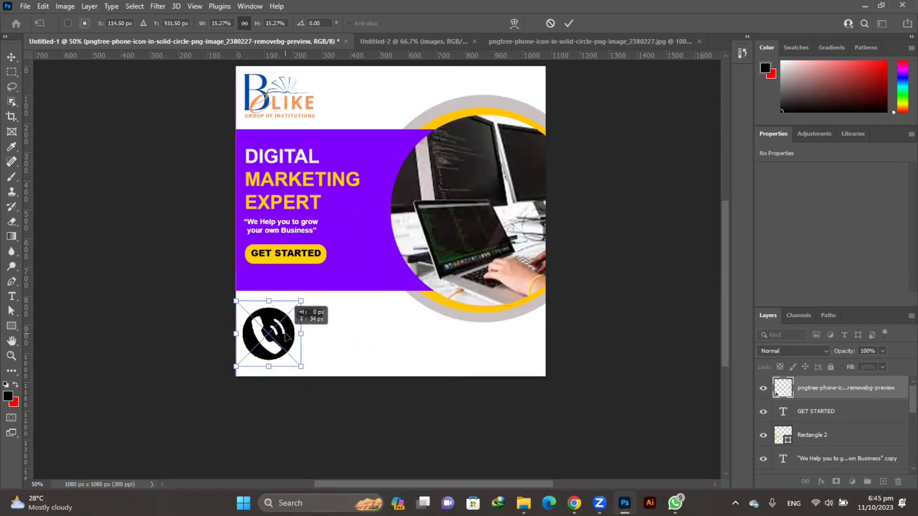
left_click_drag(299, 366, 273, 345)
key("ctrl+plus")
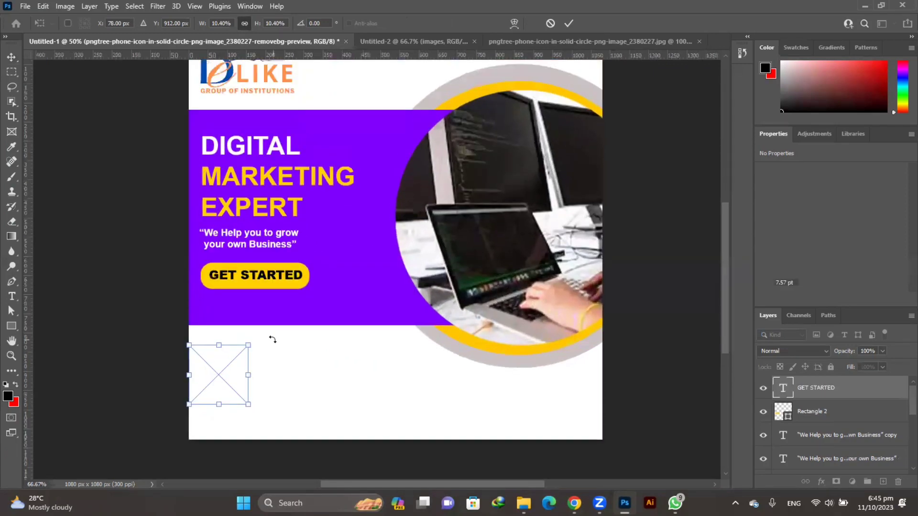
left_click(576, 22)
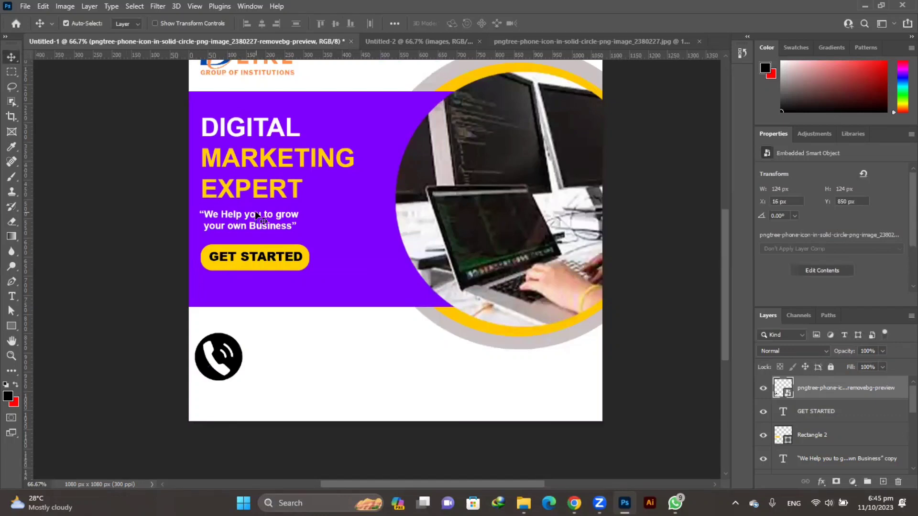
Duplicate the tagline text below the purple banner and colour it #000000.
left_click(257, 217)
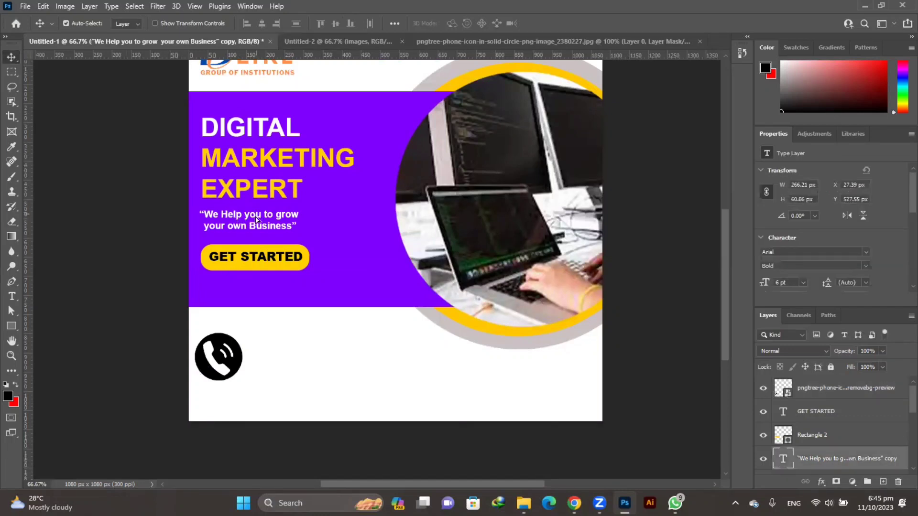
left_click_drag(256, 217, 255, 310)
double_click(254, 309)
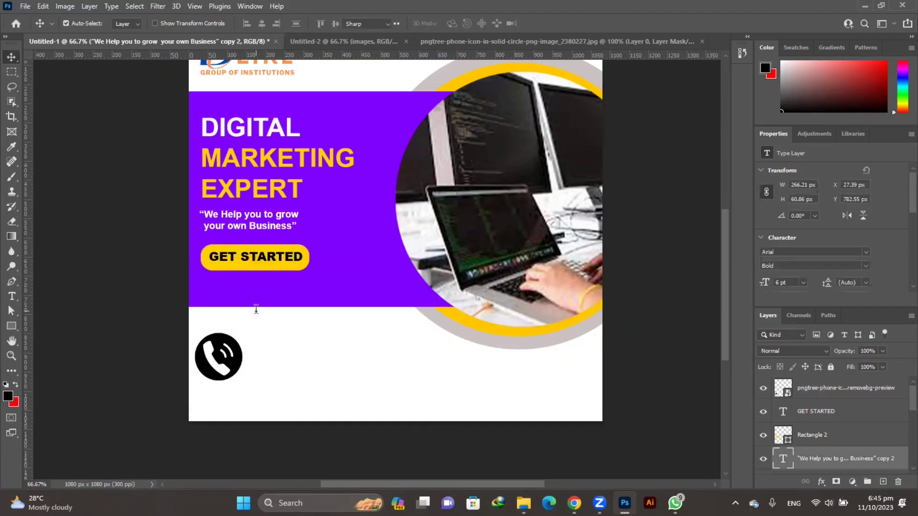
left_click(459, 23)
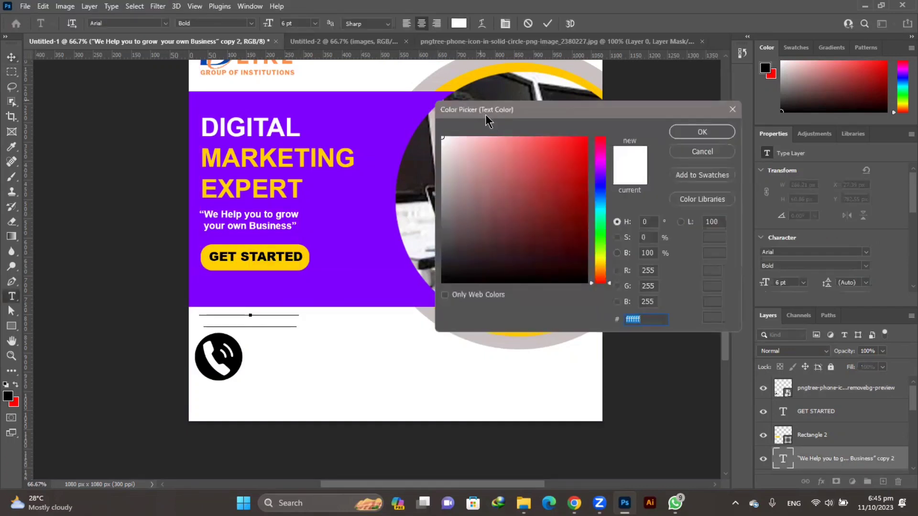
type("000000")
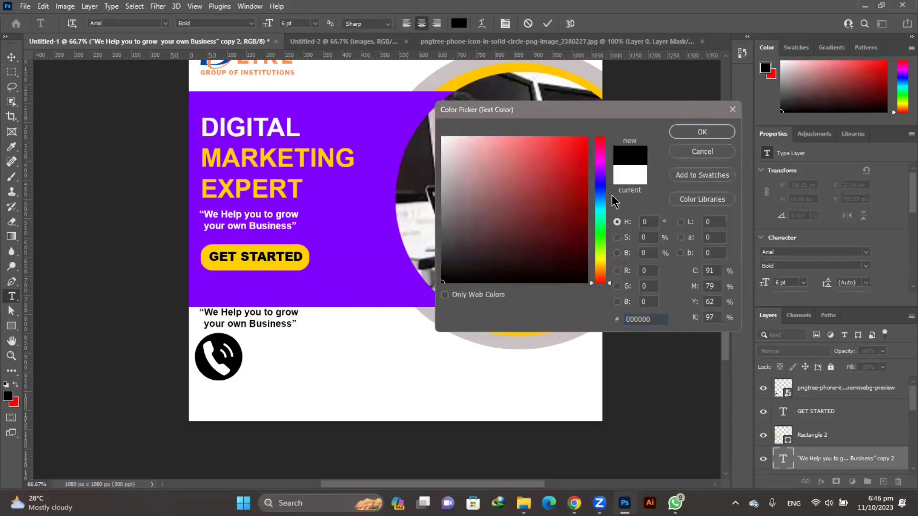
left_click(708, 132)
Move the black text beside the phone icon and change it to 123456789.
left_click_drag(309, 344, 359, 391)
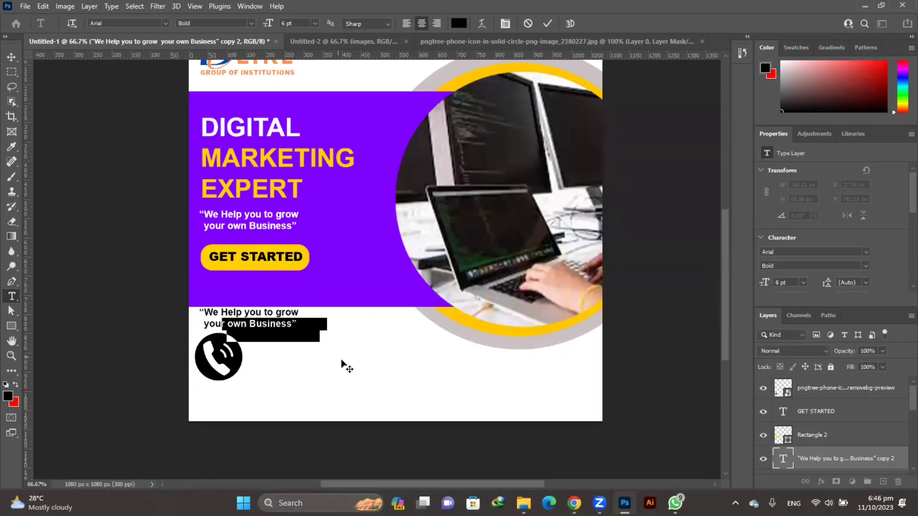
key("BackSpace")
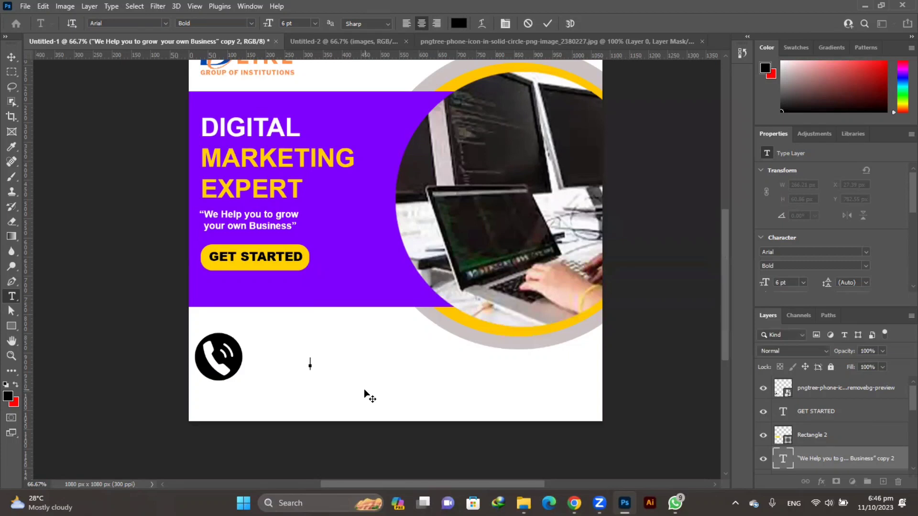
type("123456789")
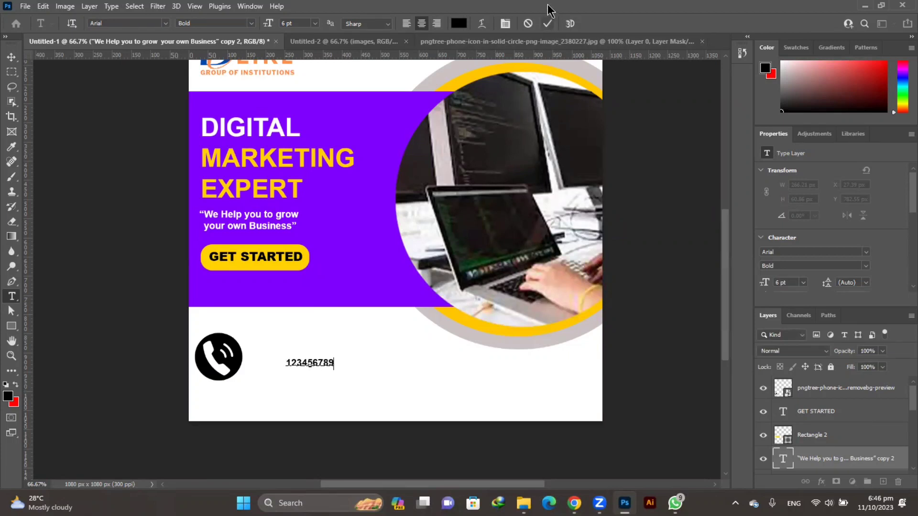
left_click(547, 23)
Move the 123456789 number beside the phone icon and scale it to about 212%.
key("v")
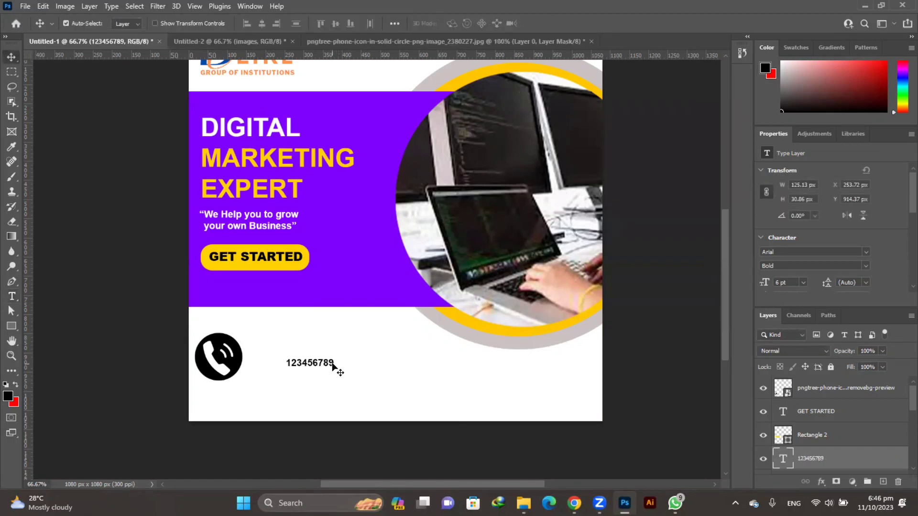
mouse_move(331, 368)
left_mouse_down()
mouse_move(296, 366)
mouse_move(356, 383)
left_mouse_up()
key("ctrl+t")
left_click_drag(315, 360, 312, 355)
left_click(569, 25)
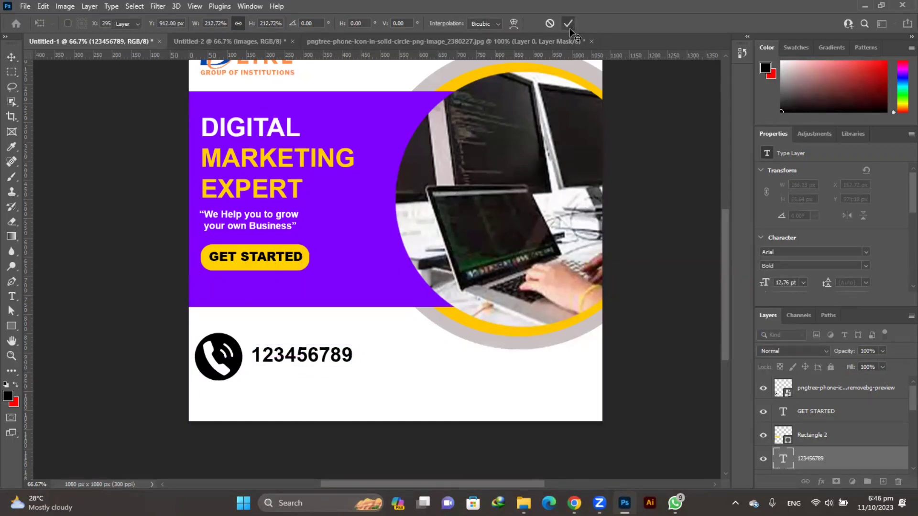
Zoom out to view the whole post and deselect the number layer.
key("ctrl+minus")
scroll(482, 254, "up", 2)
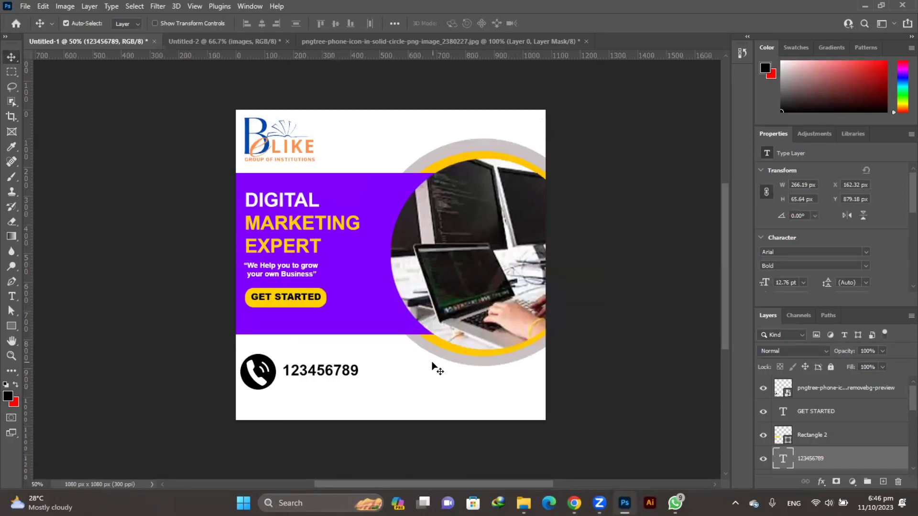
left_click(223, 375)
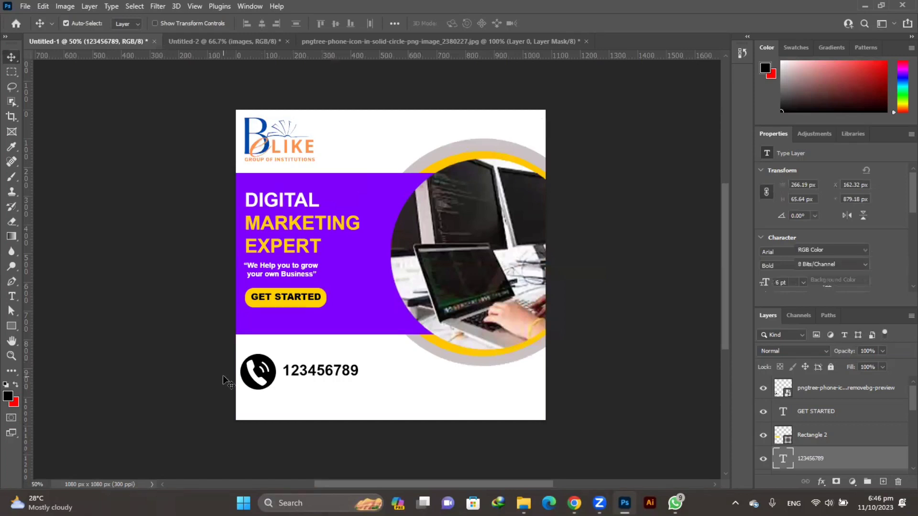